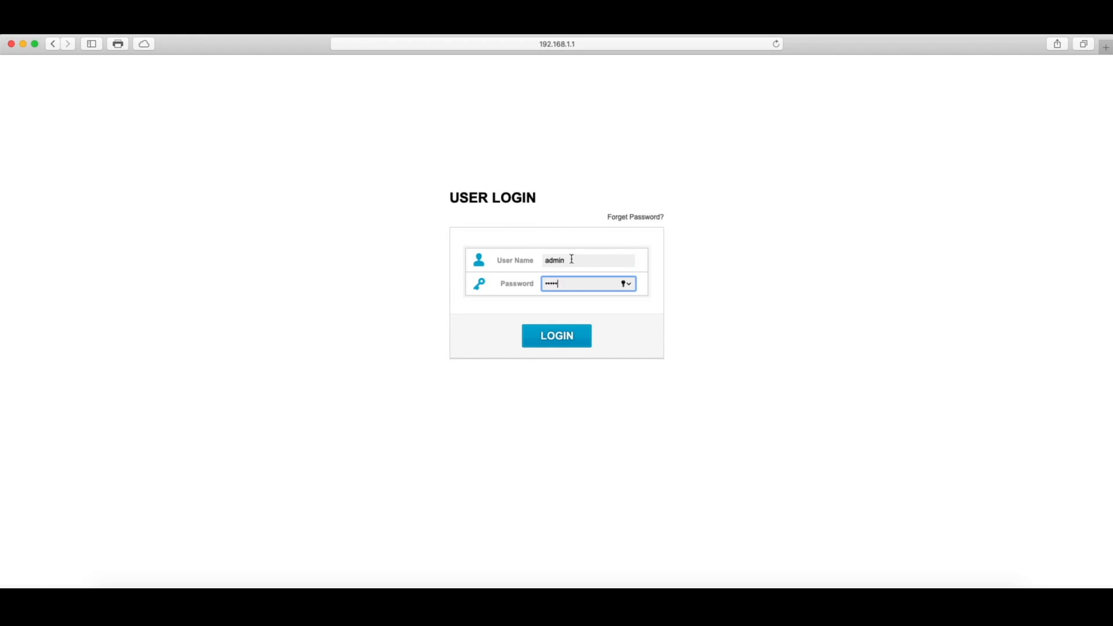
# Step: Log in to the Swissonic router and go to Advanced Setup to view its Status page
pyautogui.click(556, 340)
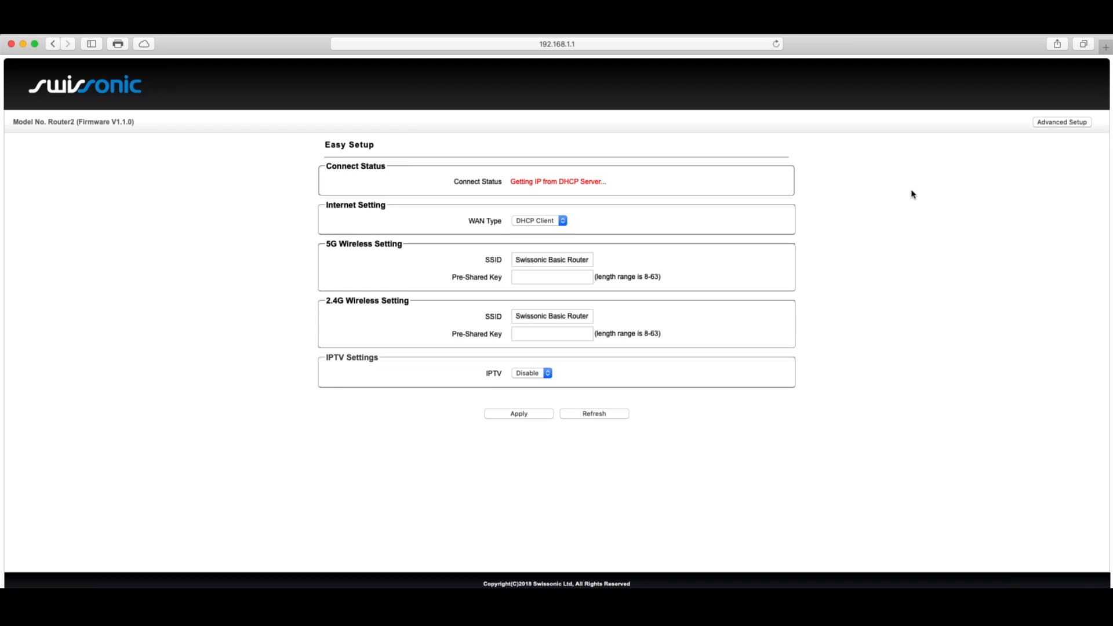
pyautogui.click(1054, 123)
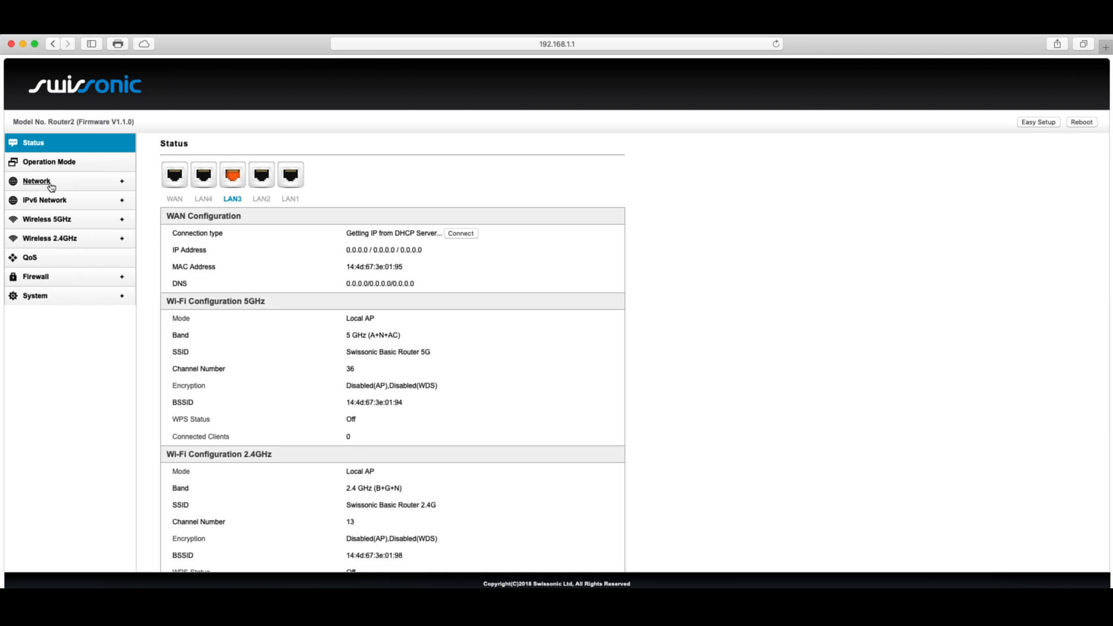
# Step: Go to Network > LAN Settings and select the 192.168.1.1 IP Address field for editing
pyautogui.click(100, 186)
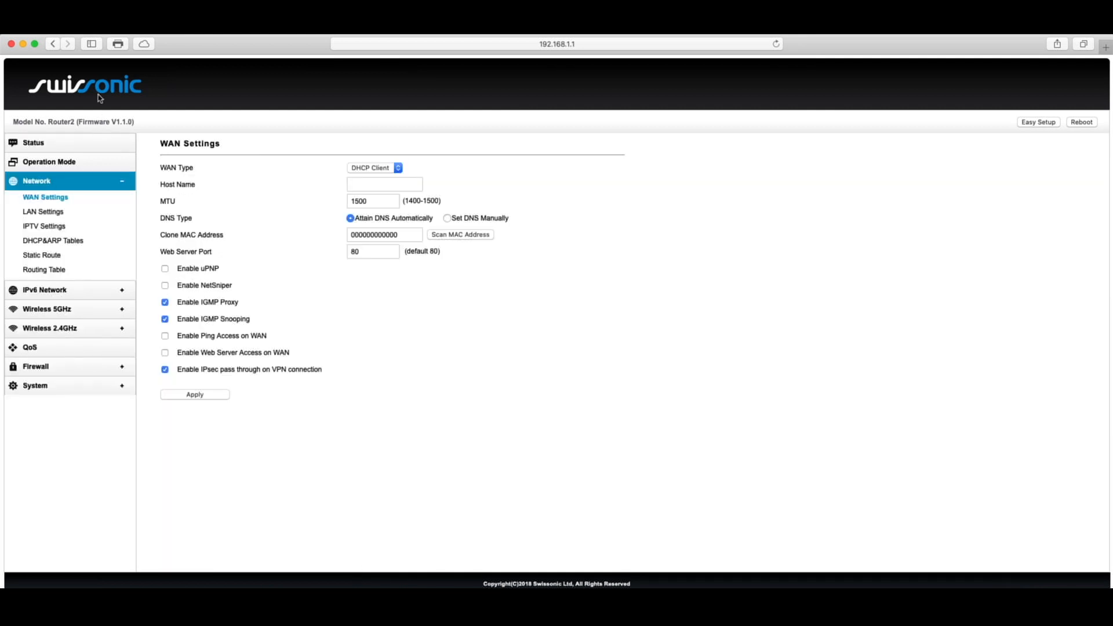
pyautogui.click(44, 212)
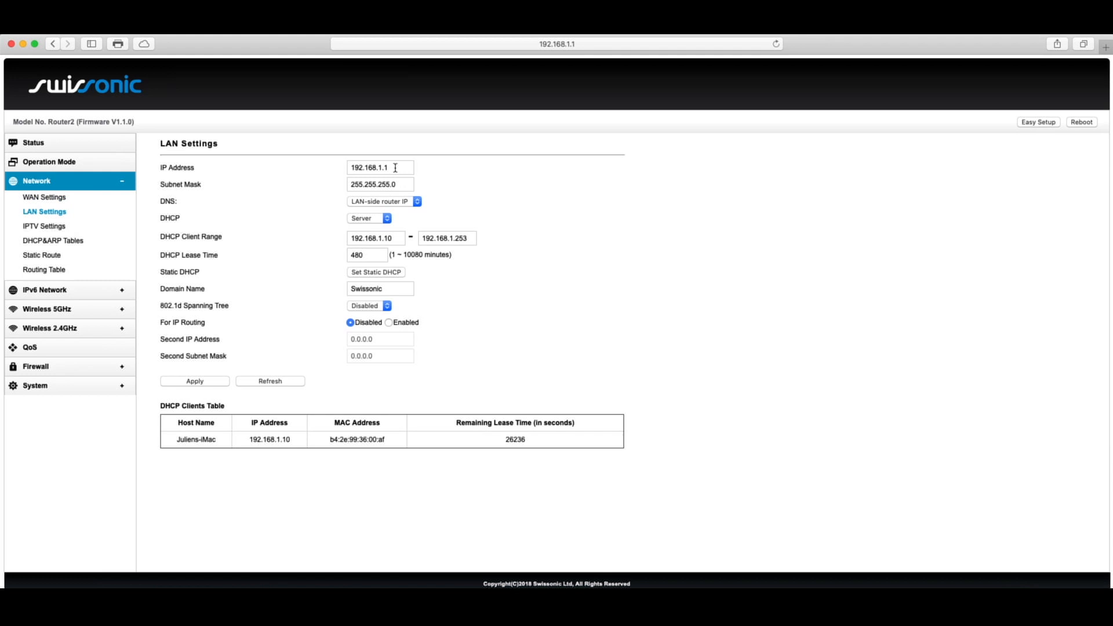
pyautogui.click(400, 169)
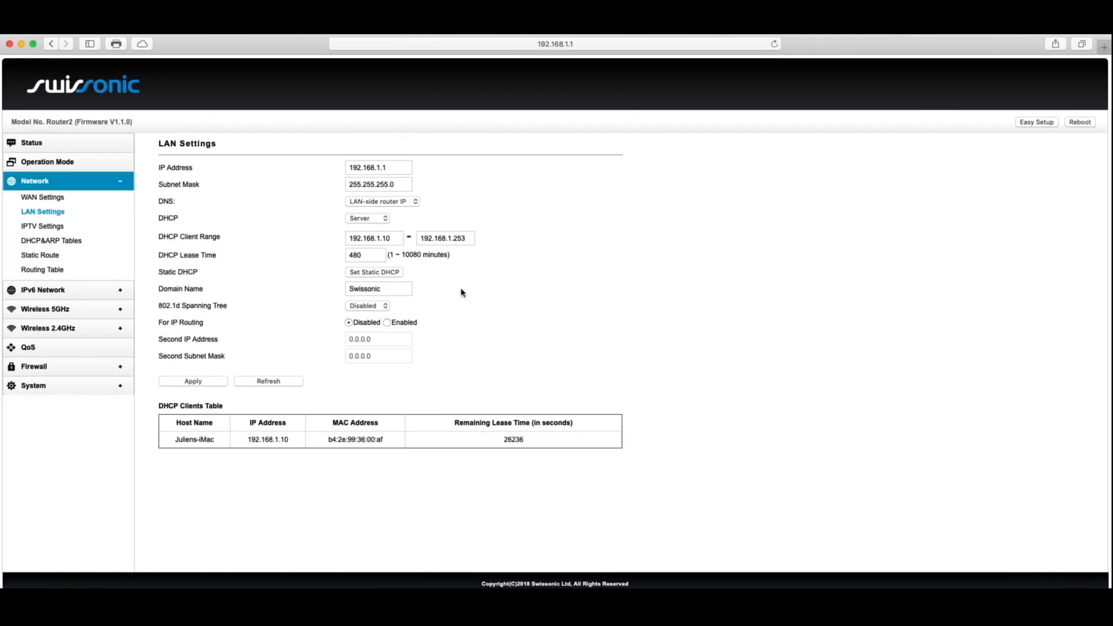
# Step: Change the router's LAN IP address from 192.168.1.1 to 192.168.0.14
pyautogui.click(381, 168)
pyautogui.press('BackSpace')
pyautogui.write('0')
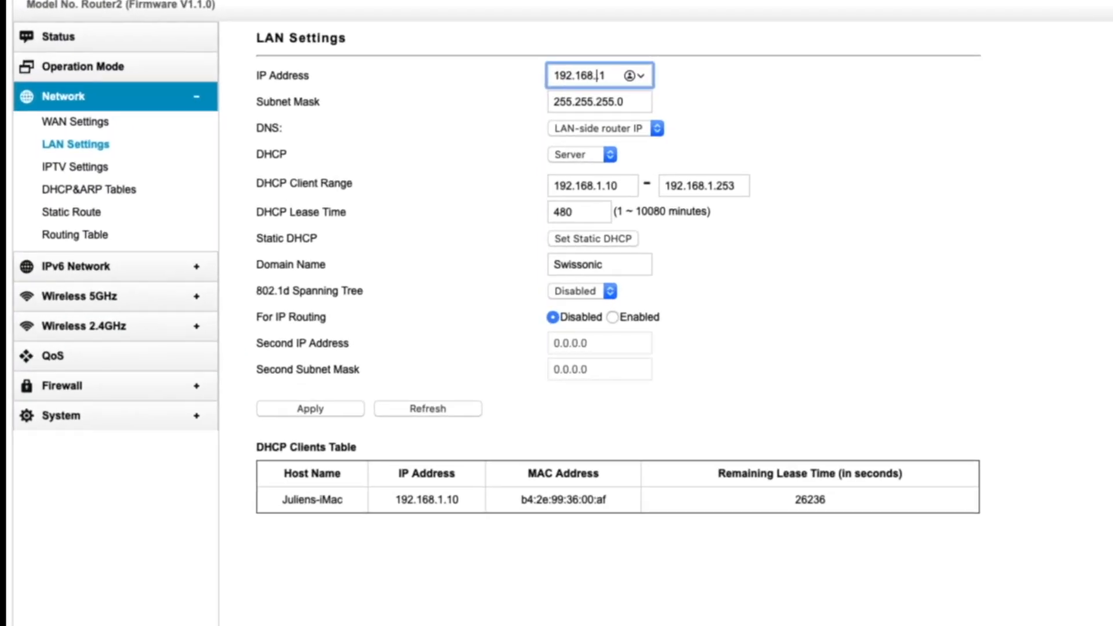
pyautogui.press('Right')
pyautogui.press('Right')
pyautogui.write('4')
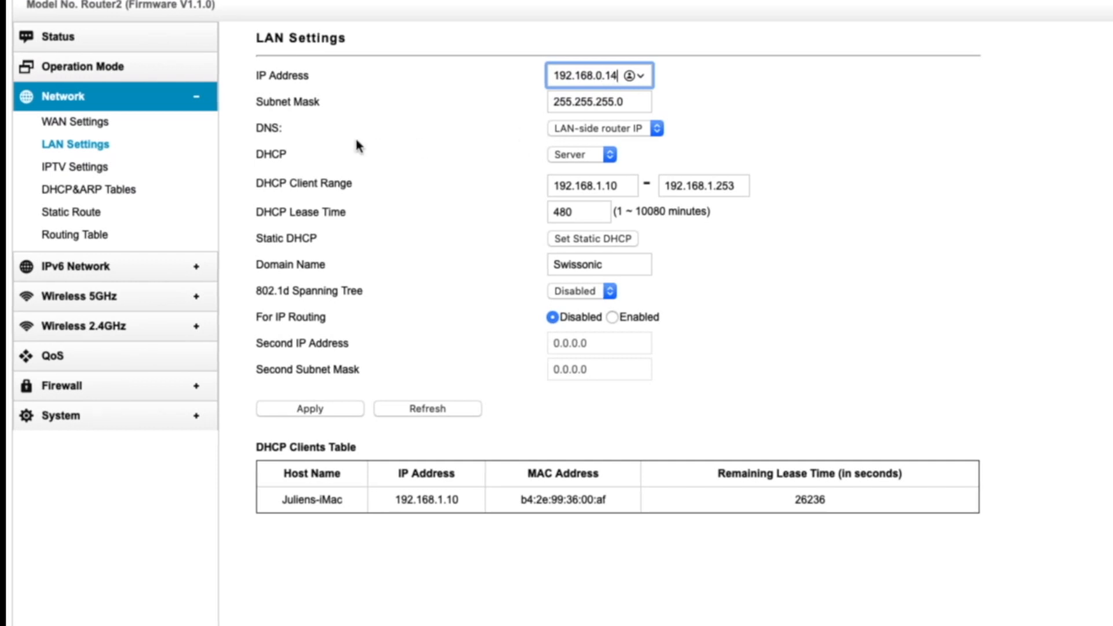
pyautogui.click(622, 102)
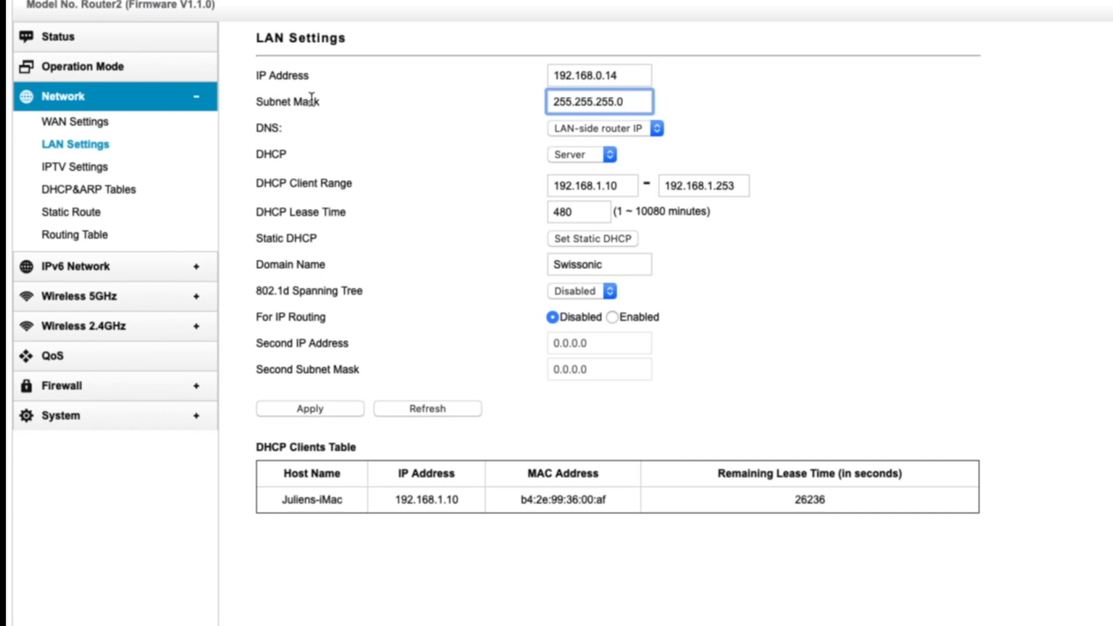
pyautogui.click(619, 76)
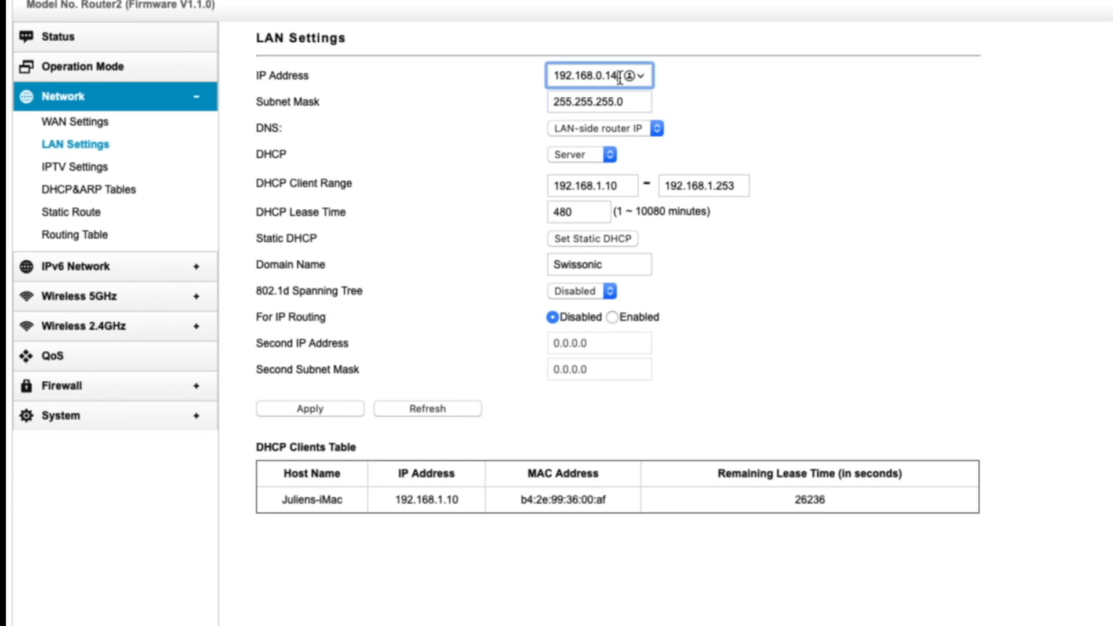
# Step: Keep the DNS source unchanged, set DHCP to Disabled, and apply the LAN settings
pyautogui.click(645, 129)
pyautogui.click(725, 118)
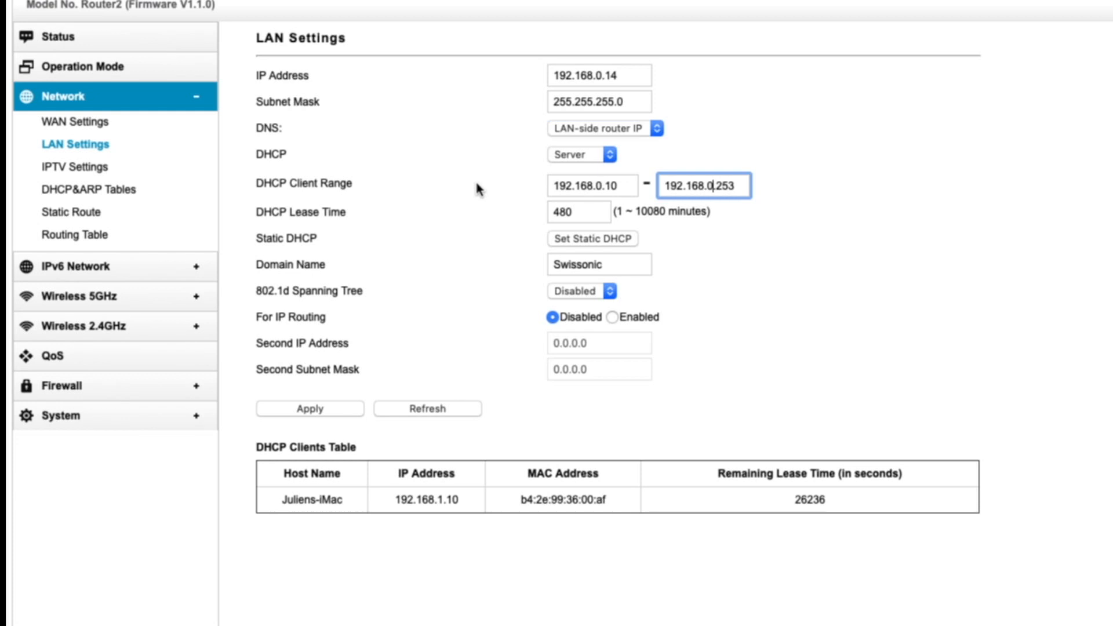
pyautogui.click(580, 155)
pyautogui.click(557, 167)
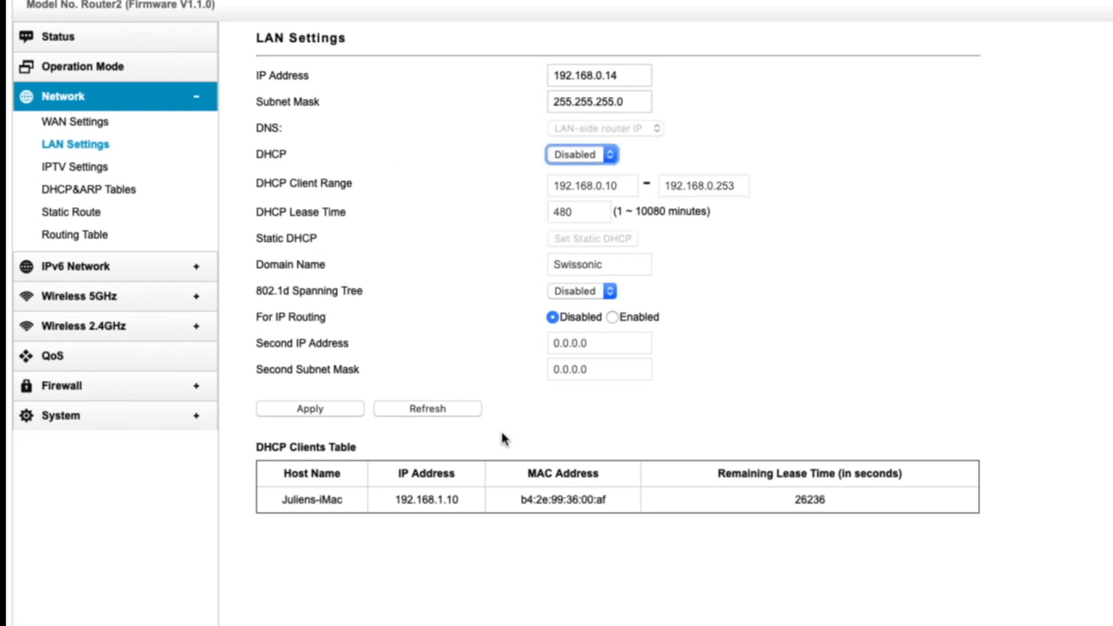
pyautogui.click(311, 410)
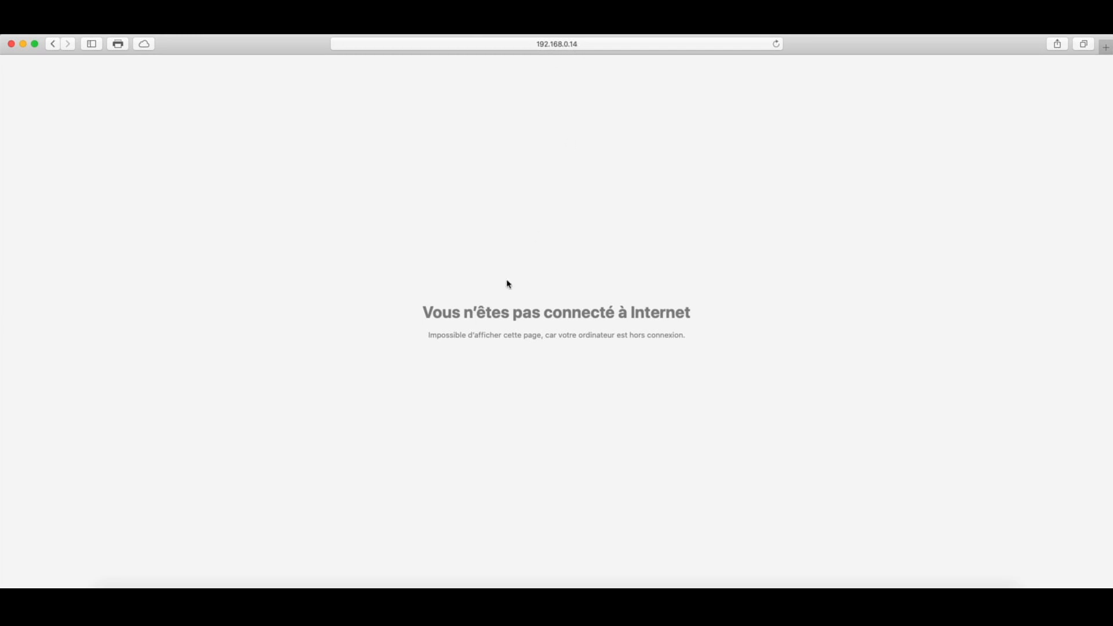
# Step: Reload 192.168.0.14 in Safari, which now reports the server is not responding
pyautogui.press('super+r')
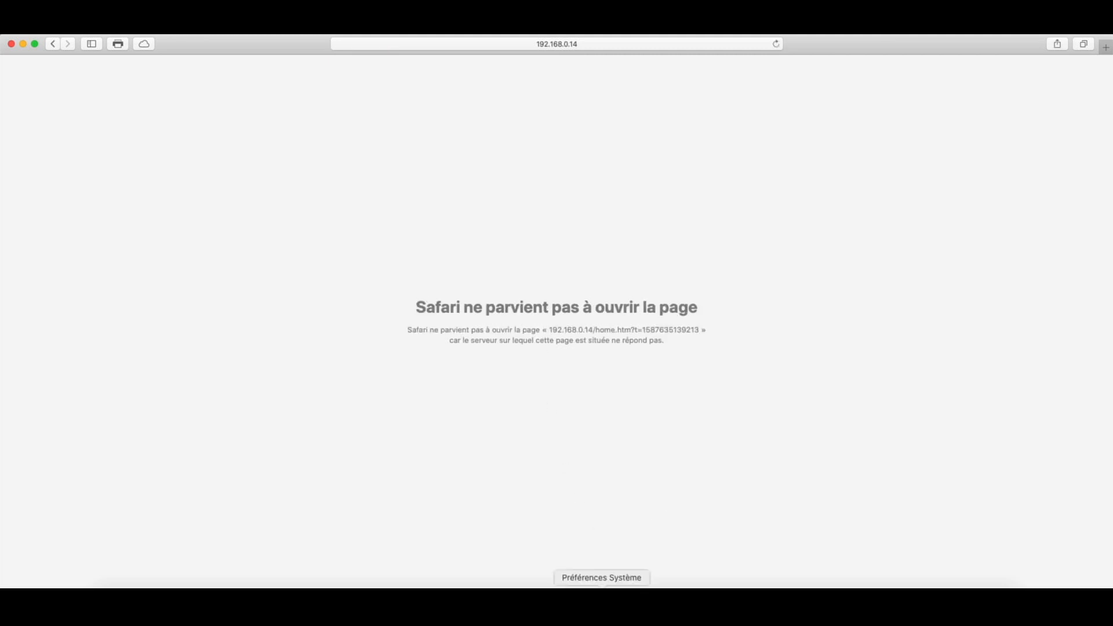
# Step: In Network preferences, set the Mac's Ethernet Configure IPv4 option to Manually
pyautogui.click(602, 585)
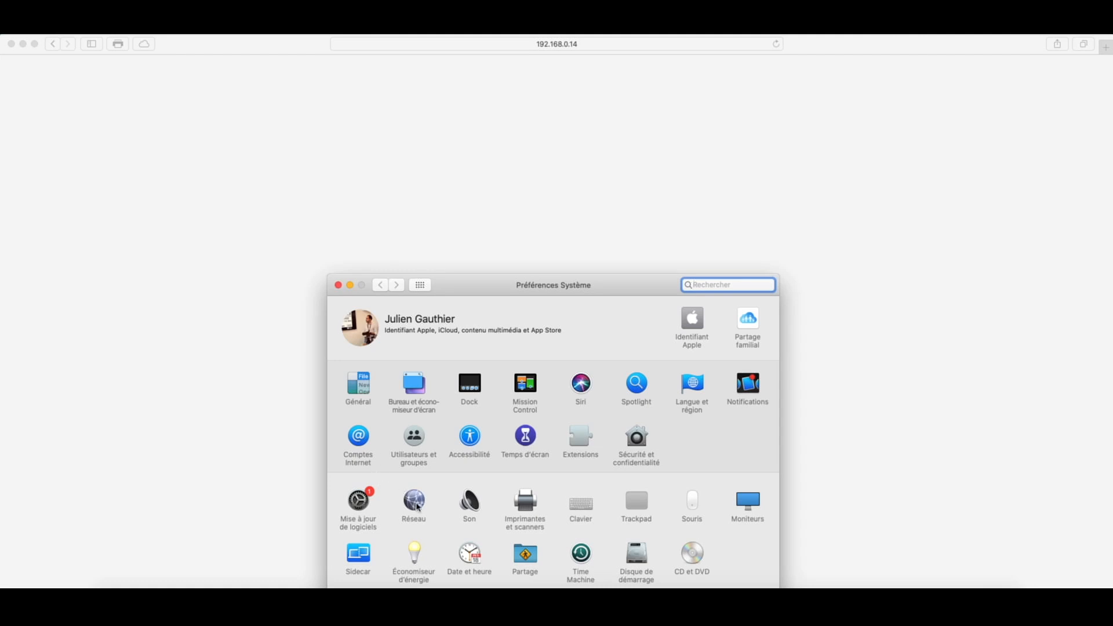
pyautogui.click(416, 503)
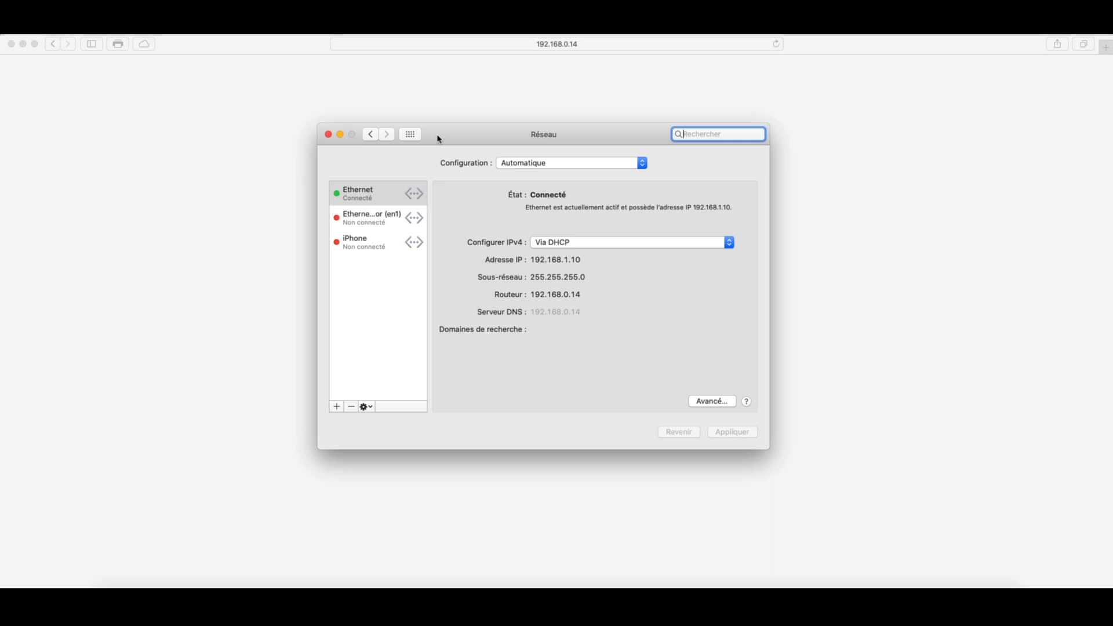
pyautogui.click(383, 196)
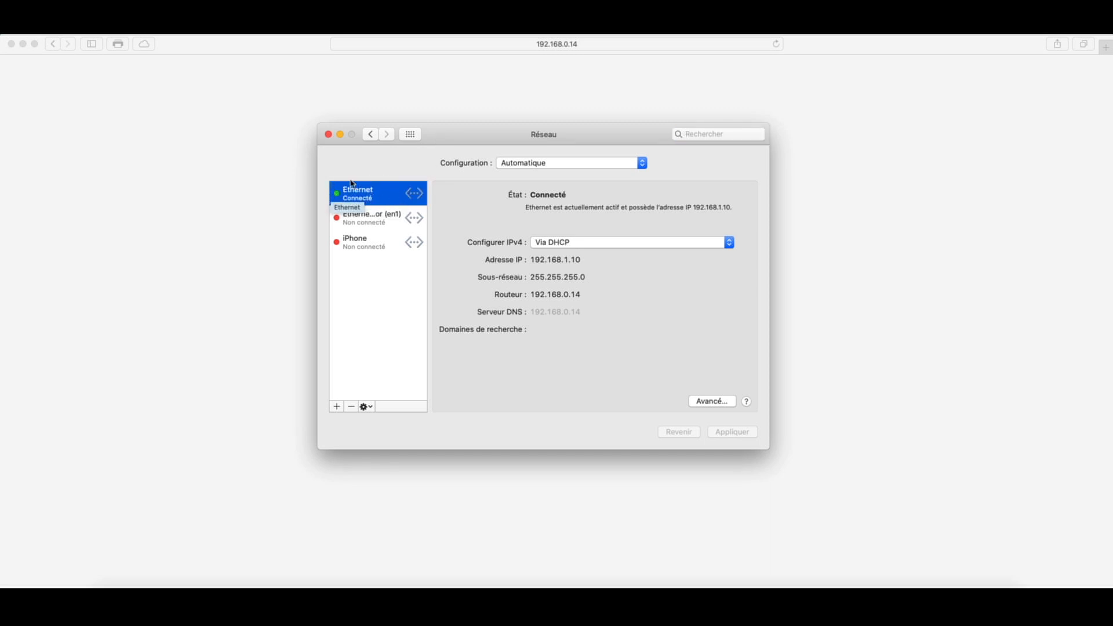
pyautogui.click(585, 244)
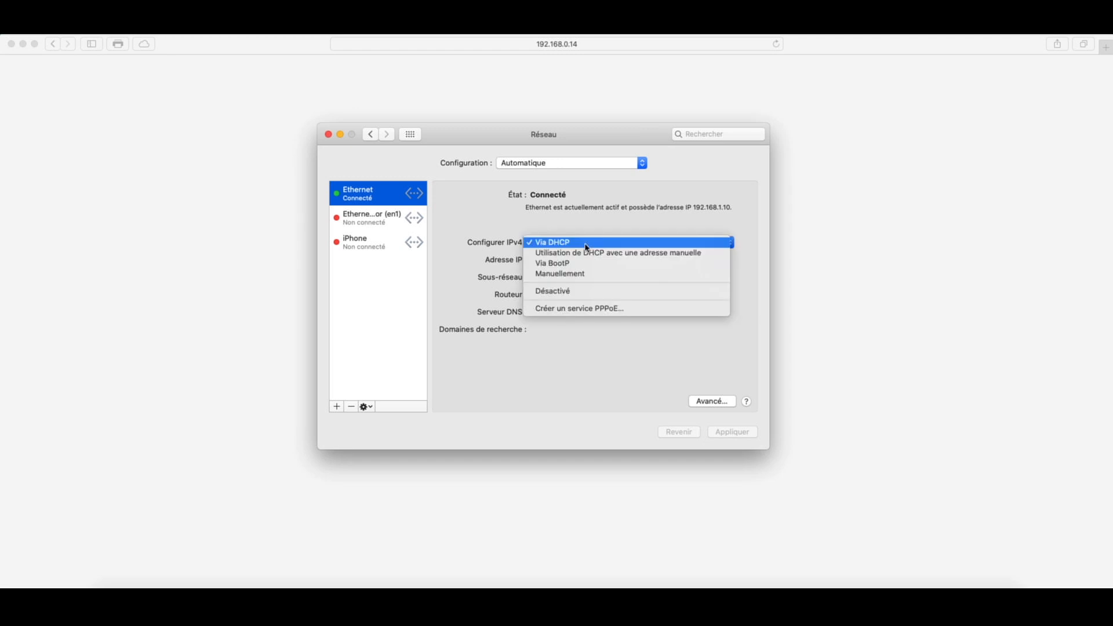
pyautogui.click(586, 275)
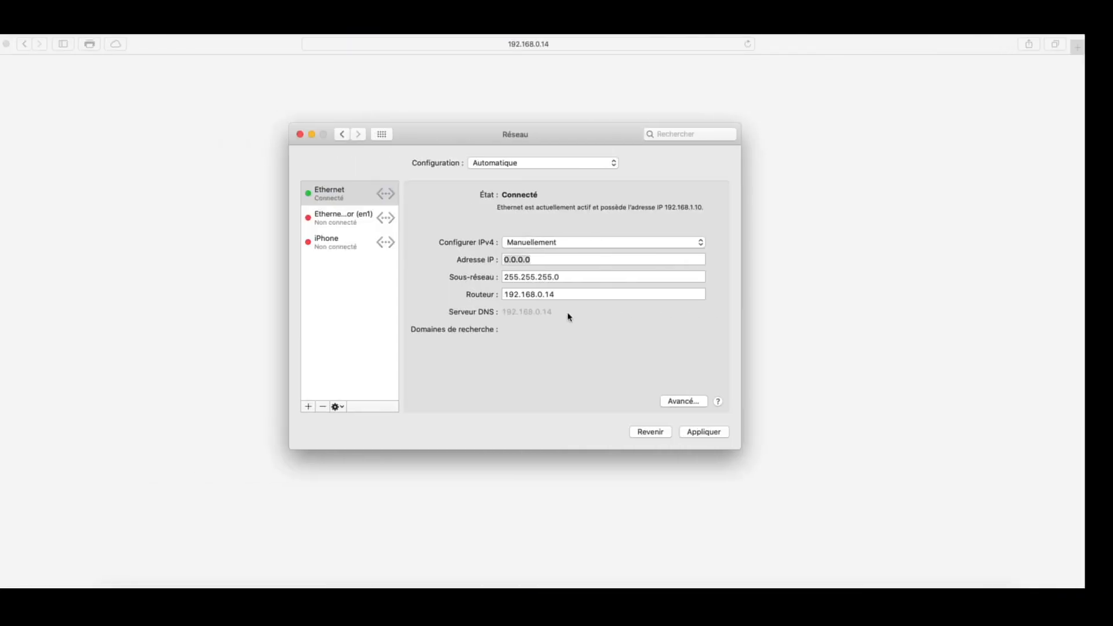
# Step: Assign the Mac's Ethernet IP 192.168.0.11 with router 192.168.0.14 and apply it
pyautogui.write('192')
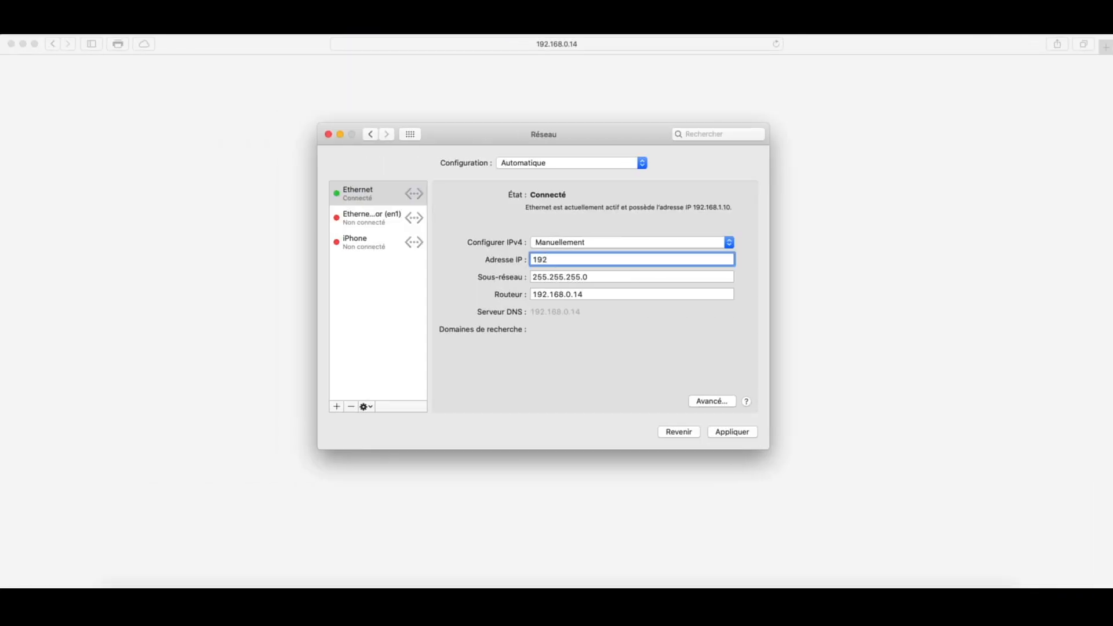
pyautogui.write('.168.0.11')
pyautogui.click(587, 294)
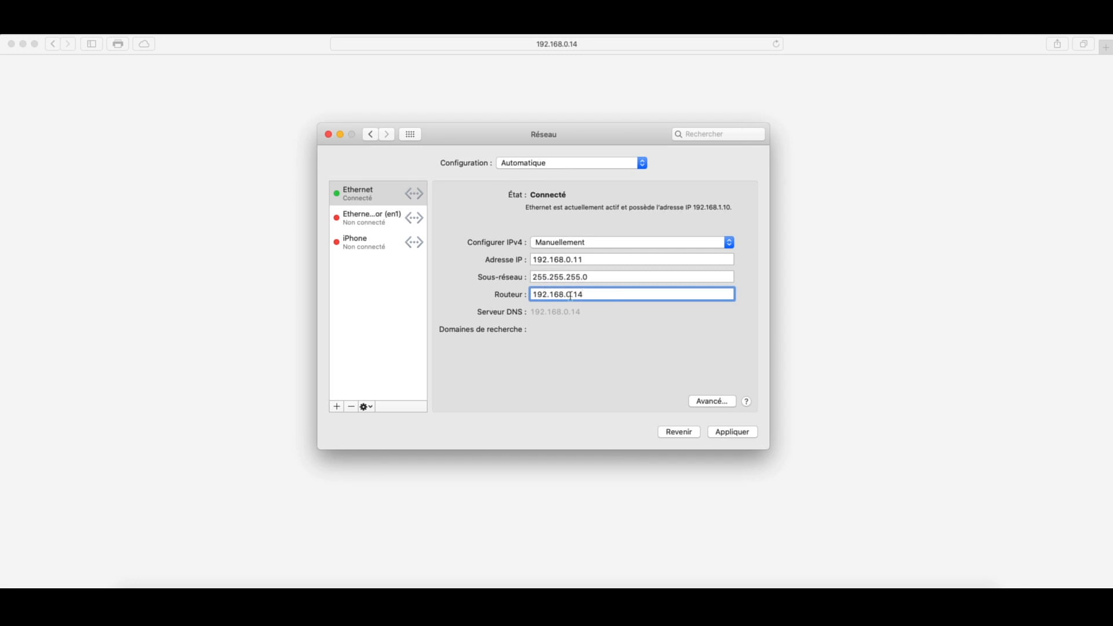
pyautogui.click(745, 435)
pyautogui.moveTo(624, 137); pyautogui.dragTo(930, 170)
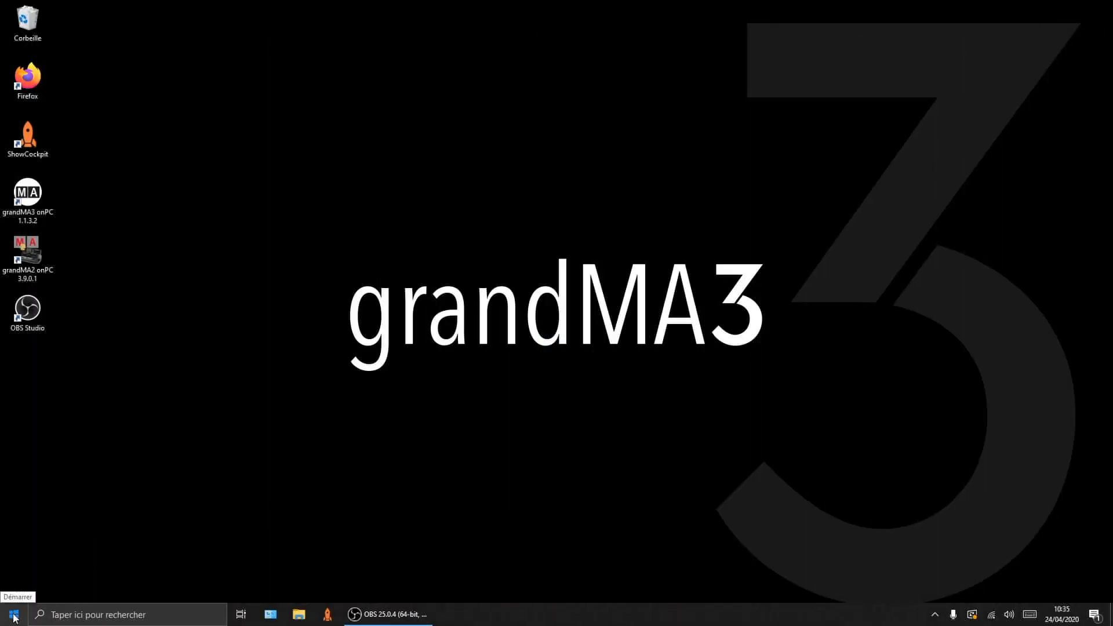
# Step: Reach the Ethernet adapter's properties through Control Panel's network connections
pyautogui.click(14, 616)
pyautogui.write('pan')
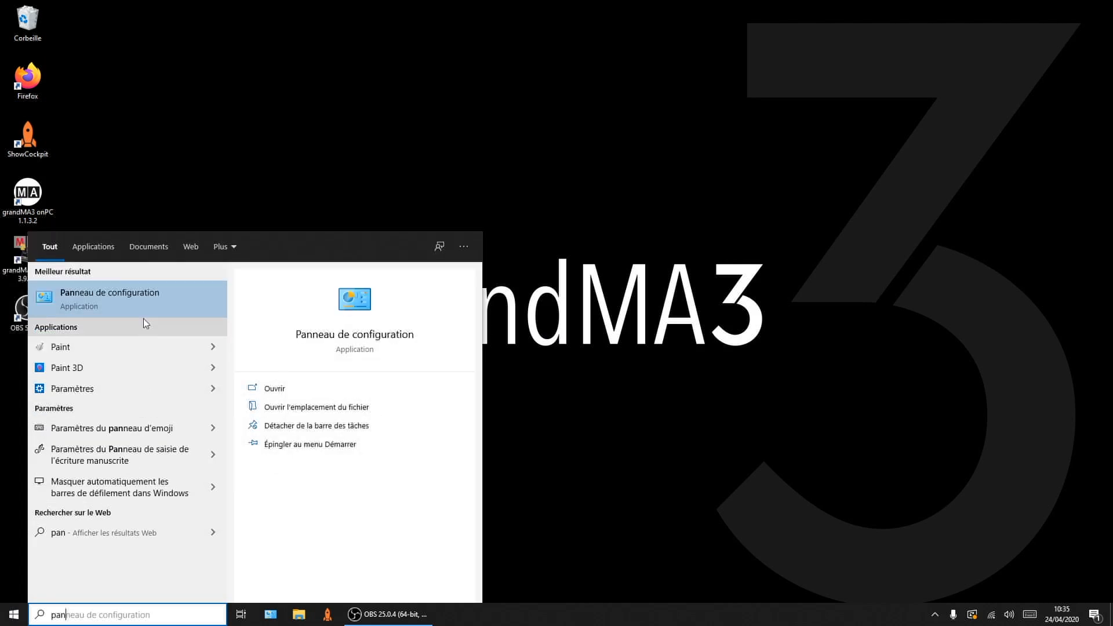
pyautogui.click(144, 303)
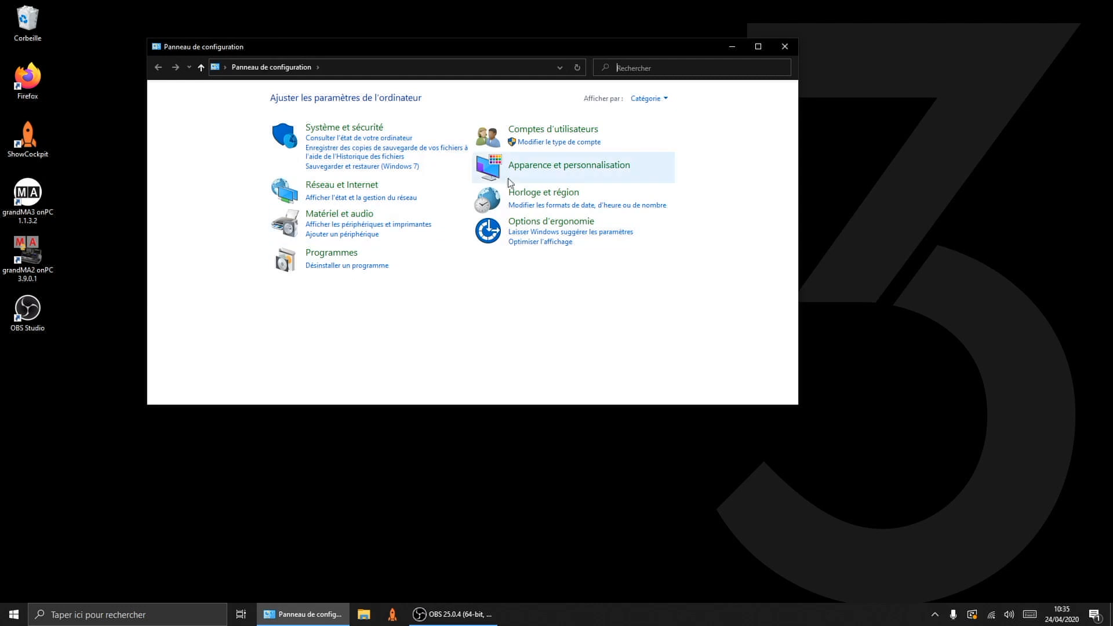
pyautogui.click(758, 47)
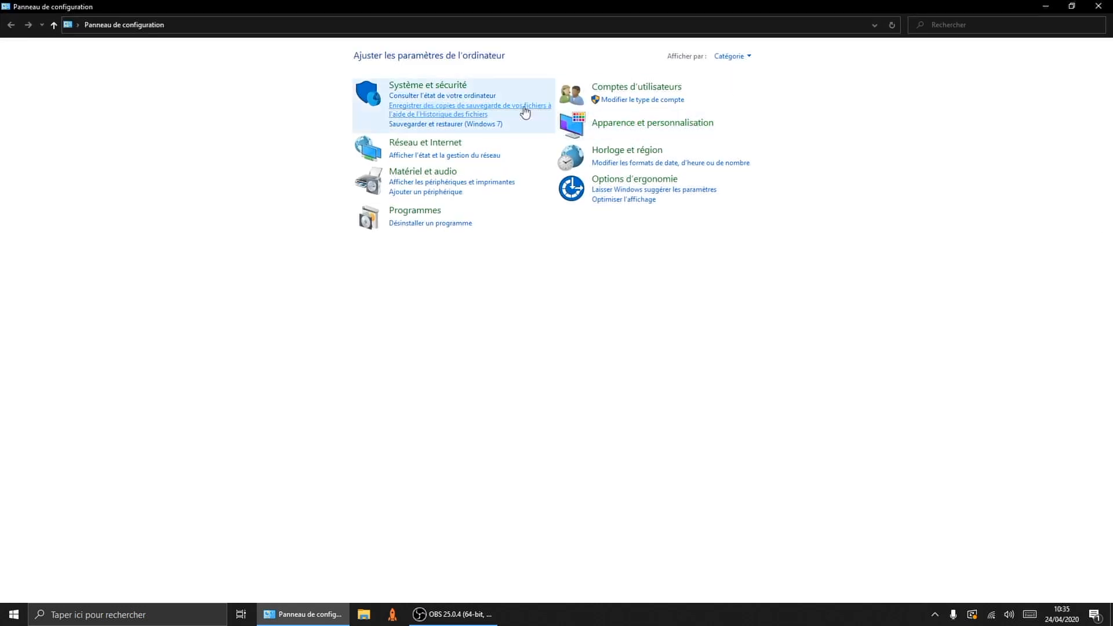
pyautogui.click(445, 145)
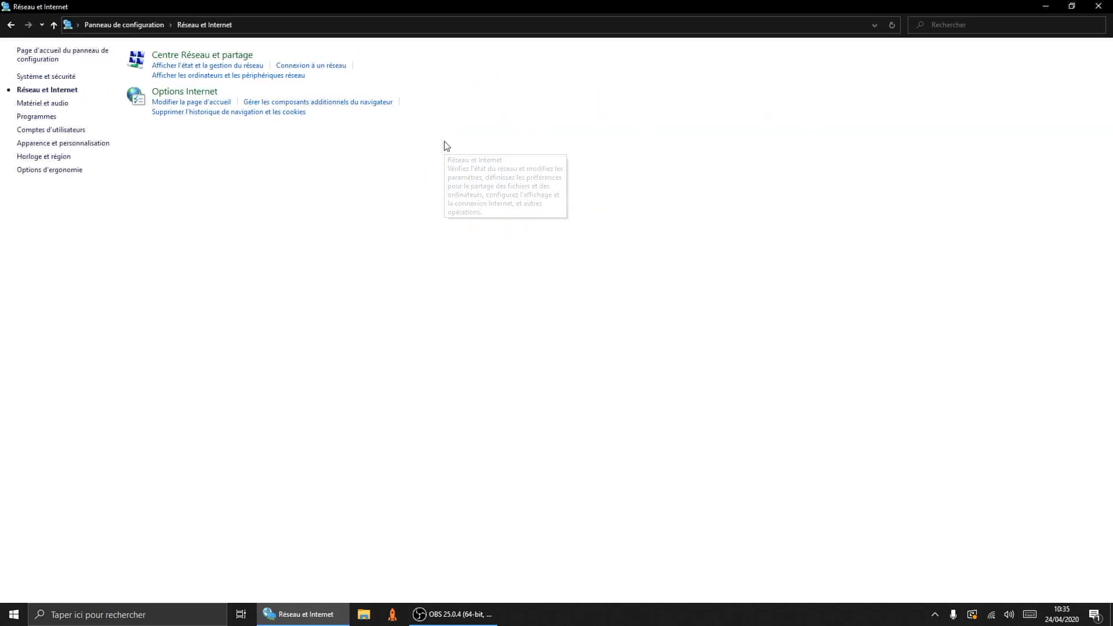
pyautogui.click(201, 56)
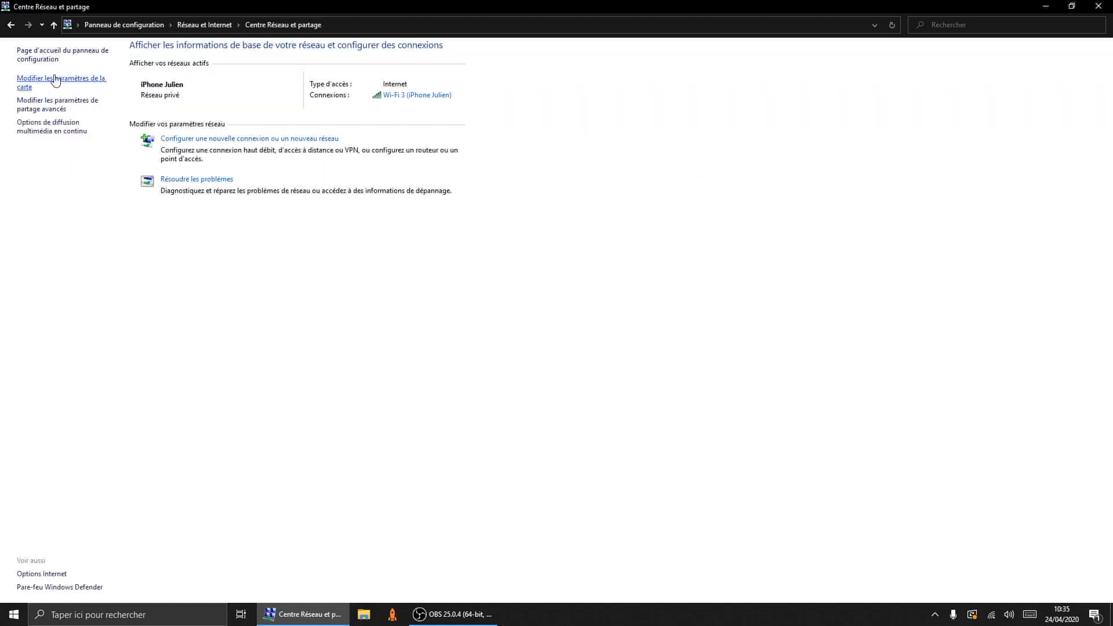
pyautogui.click(73, 84)
pyautogui.click(90, 83)
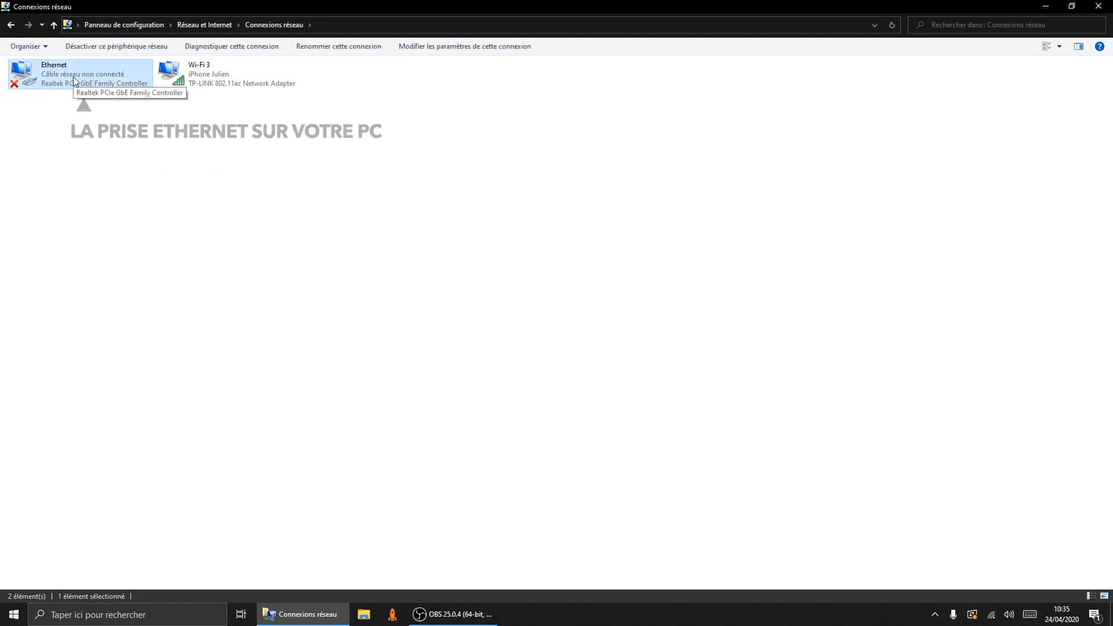
pyautogui.rightClick(74, 80)
pyautogui.click(73, 190)
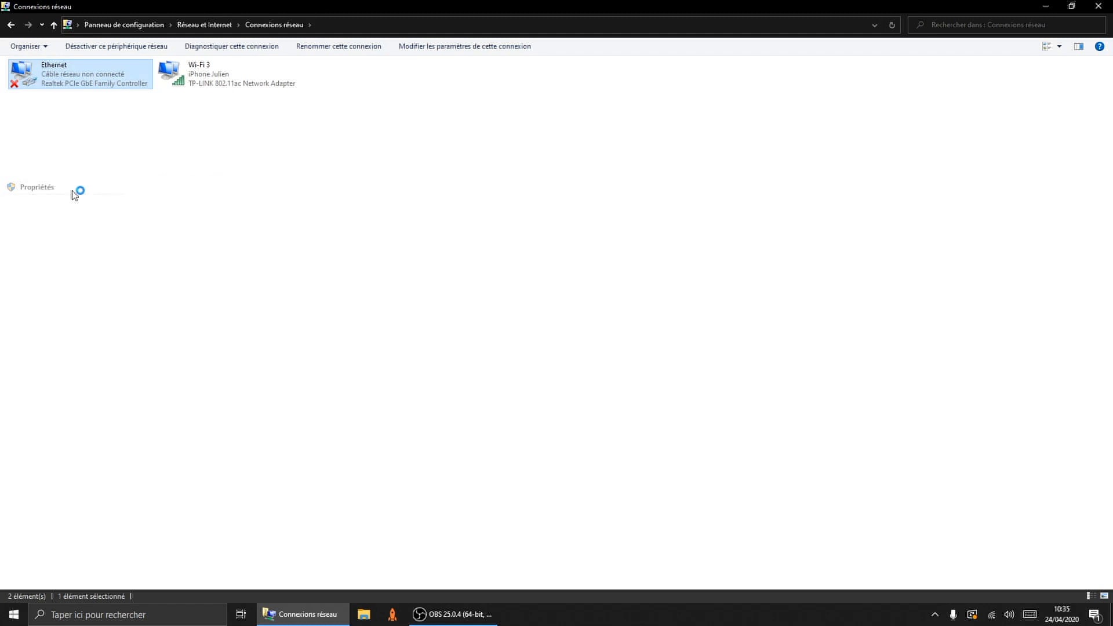
pyautogui.moveTo(166, 57); pyautogui.dragTo(308, 64)
# Step: Set Ethernet IPv4 to 192.168.0.11, mask 255.255.255.0, DNS 192.168.0.14, and close the windows
pyautogui.click(220, 186)
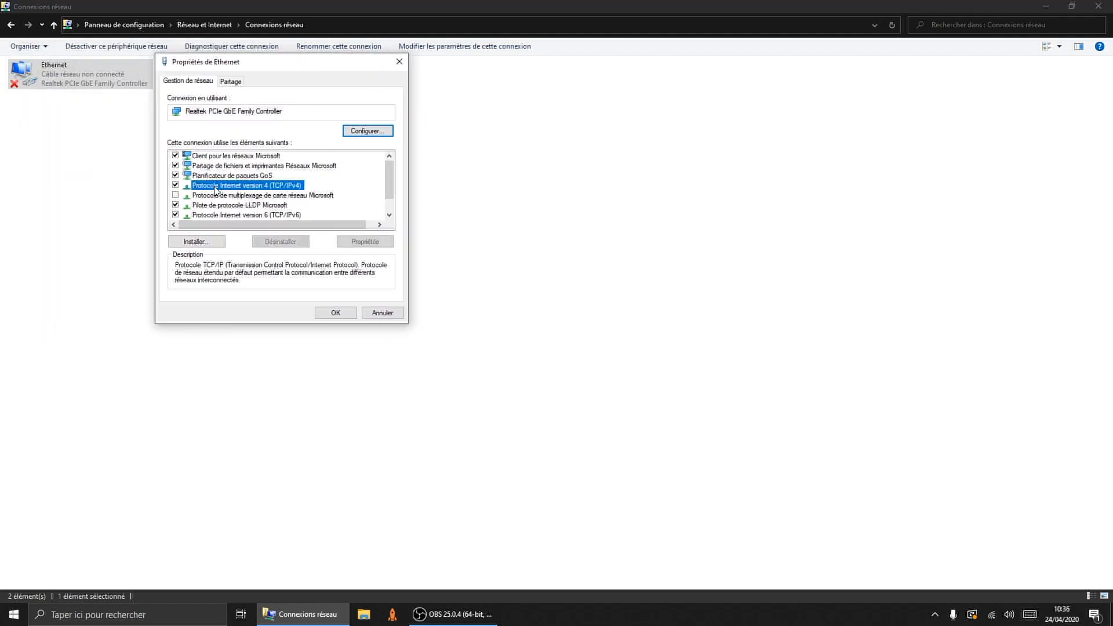
pyautogui.click(354, 241)
pyautogui.click(198, 191)
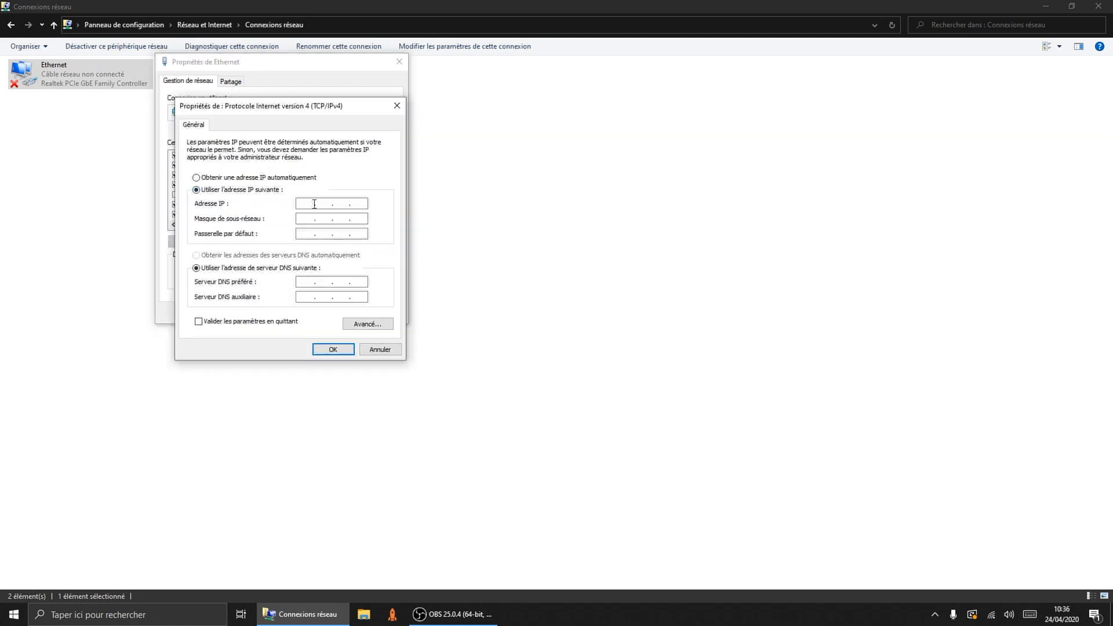
pyautogui.write('192 . 168 . 0 . 11')
pyautogui.click(309, 223)
pyautogui.click(305, 281)
pyautogui.write('192.')
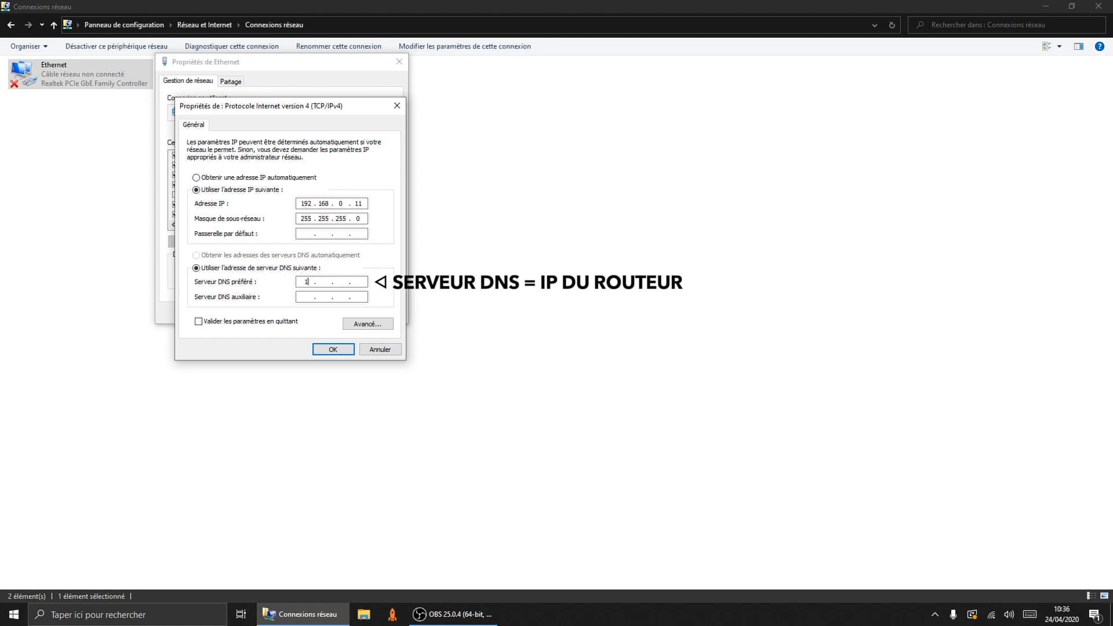
pyautogui.write('168.0.14')
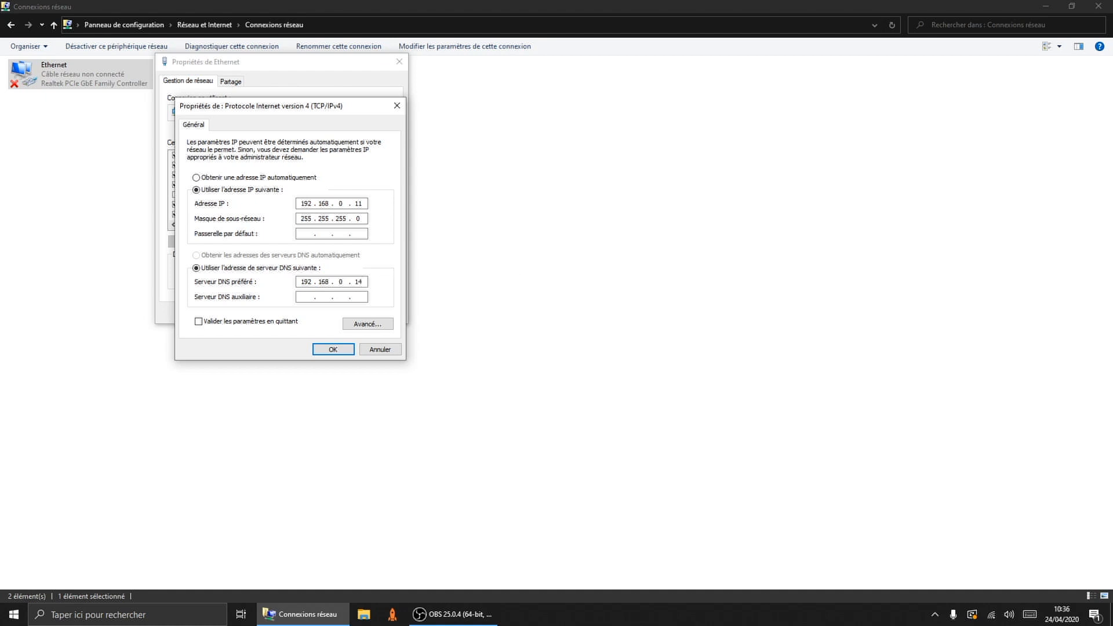
pyautogui.click(334, 352)
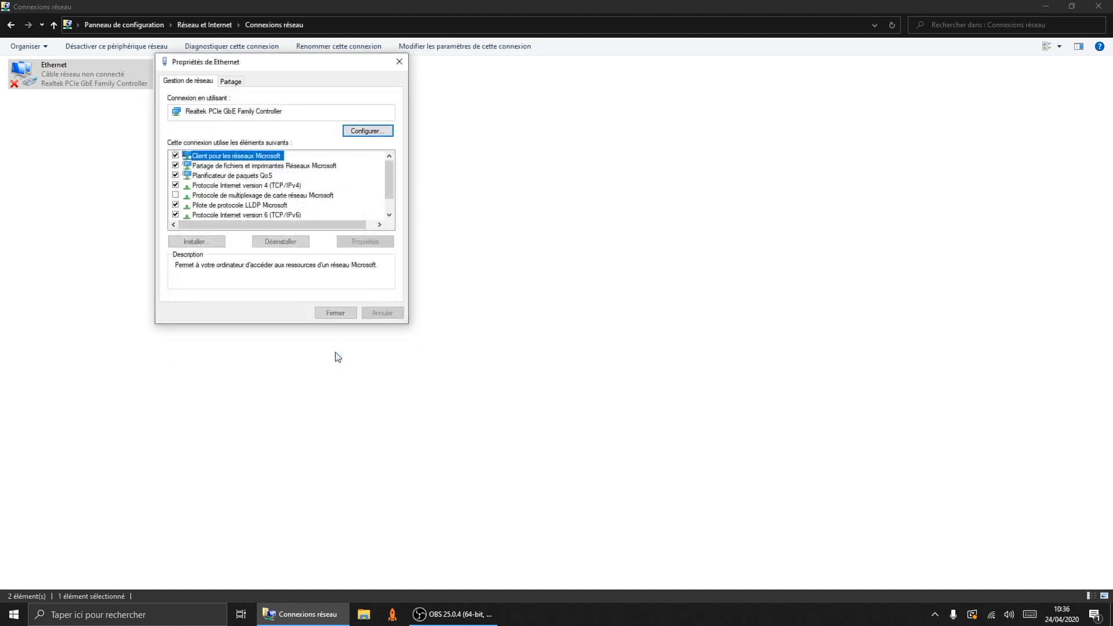
pyautogui.click(338, 313)
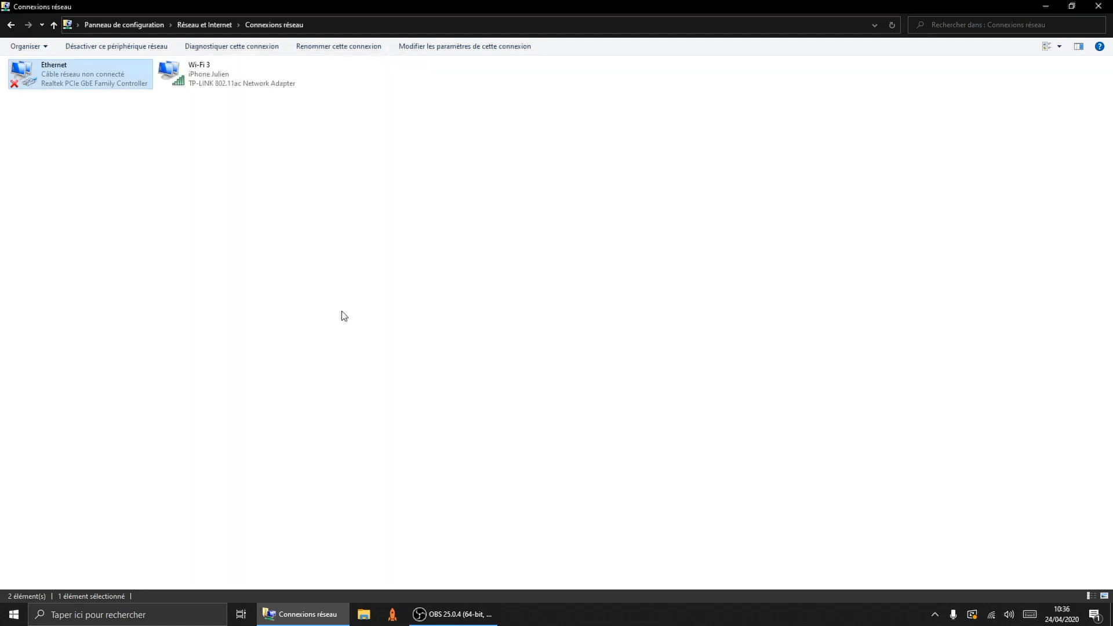
pyautogui.click(1100, 8)
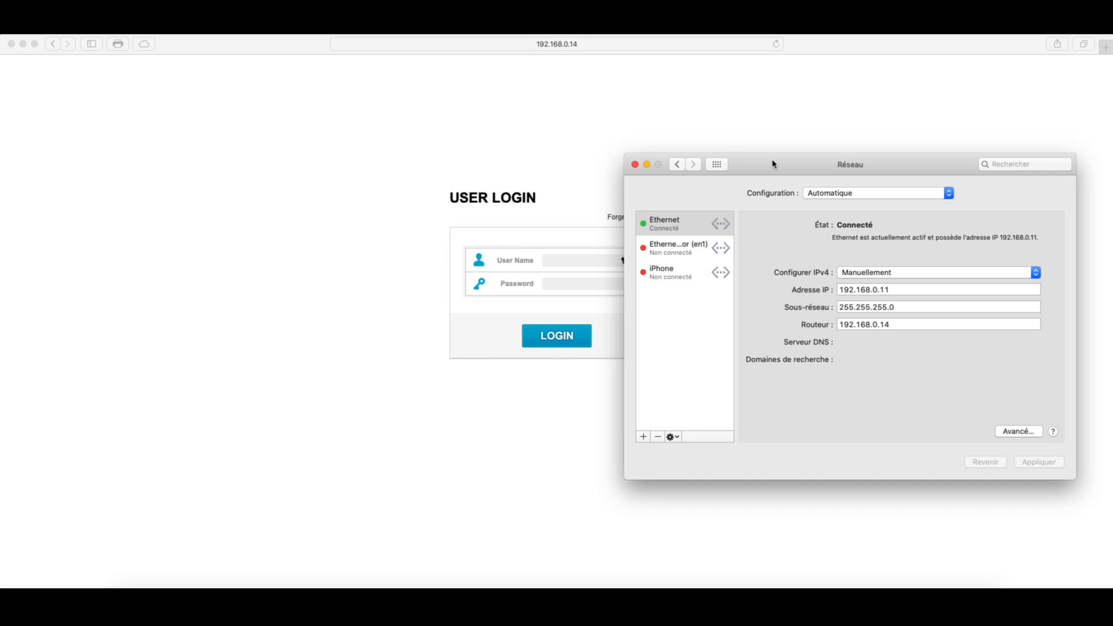
# Step: Move aside and close the macOS Network preferences window
pyautogui.moveTo(774, 164); pyautogui.dragTo(641, 153)
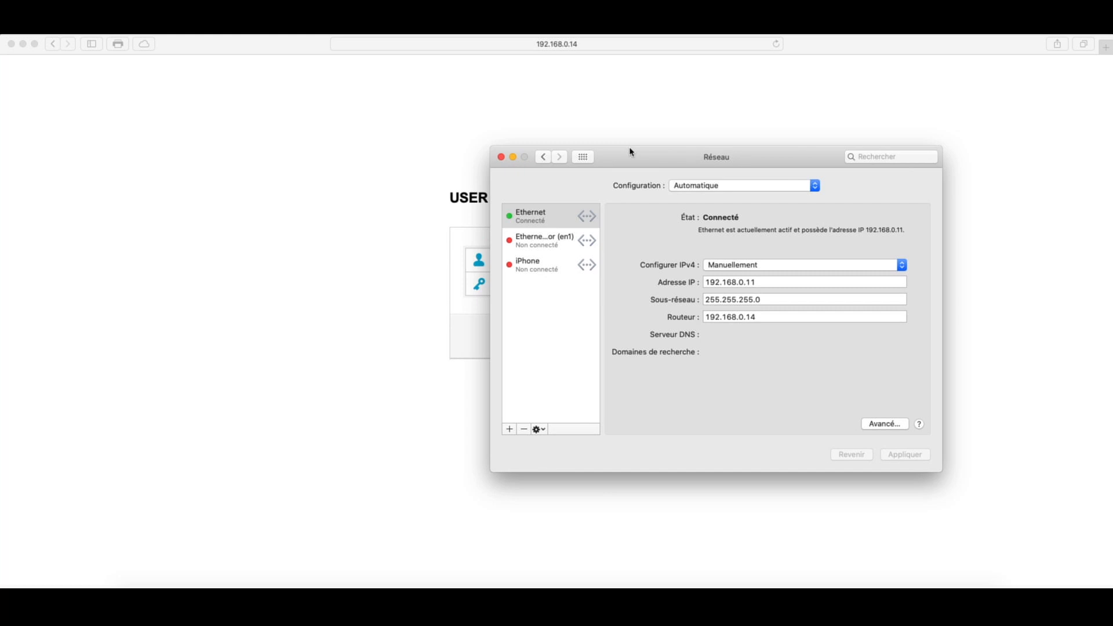
pyautogui.moveTo(630, 151); pyautogui.dragTo(747, 163)
pyautogui.click(622, 154)
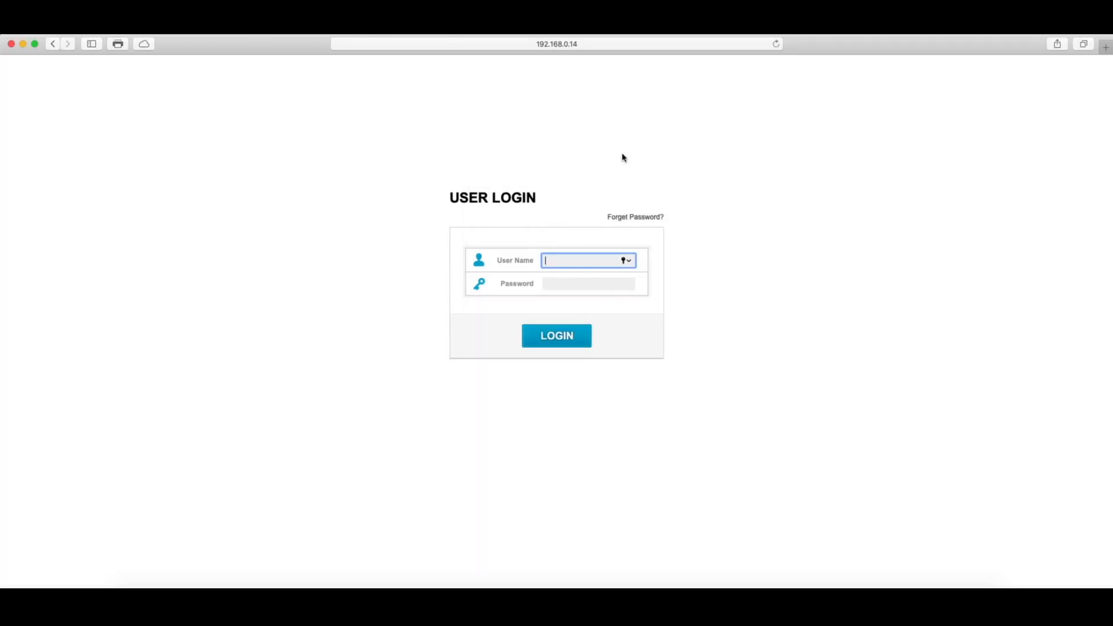
# Step: Sign in to the router at 192.168.0.14 with its admin credentials and enter Advanced Setup
pyautogui.write('admin')
pyautogui.click(606, 286)
pyautogui.write('admin')
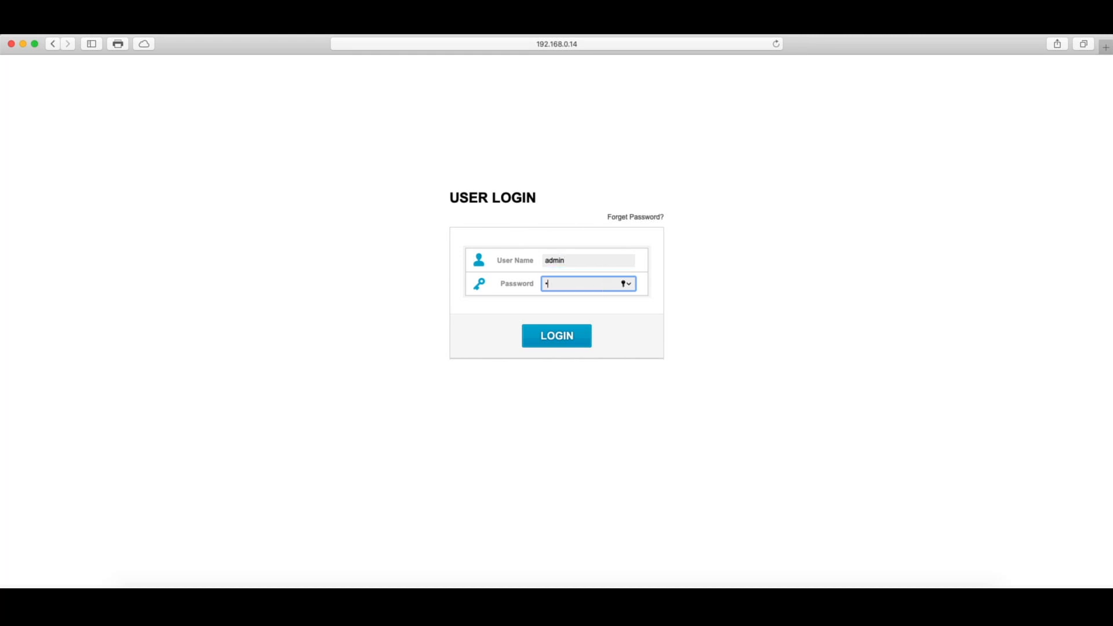
pyautogui.press('Return')
pyautogui.click(1055, 123)
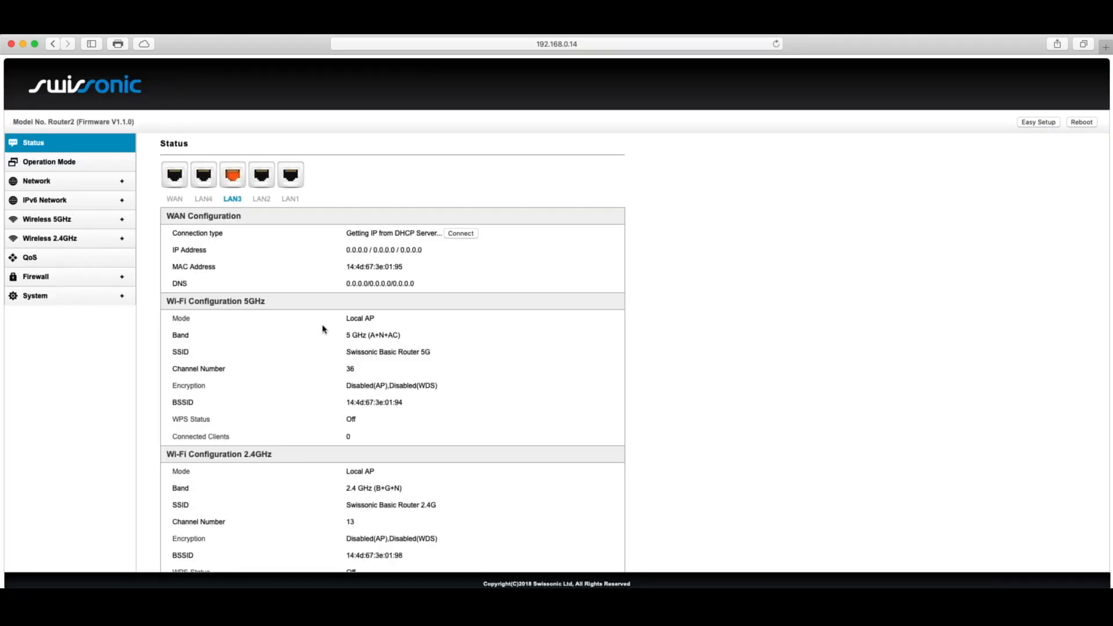
# Step: Review the router's WAN, LAN and Static Route pages, then its DHCP & ARP tables
pyautogui.click(43, 183)
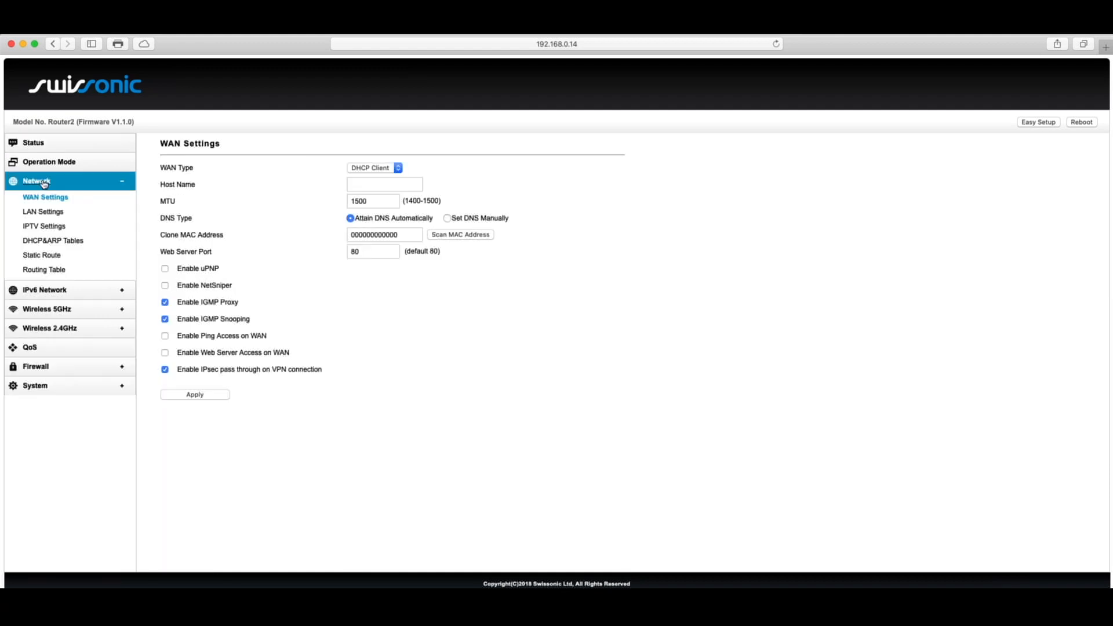
pyautogui.click(44, 213)
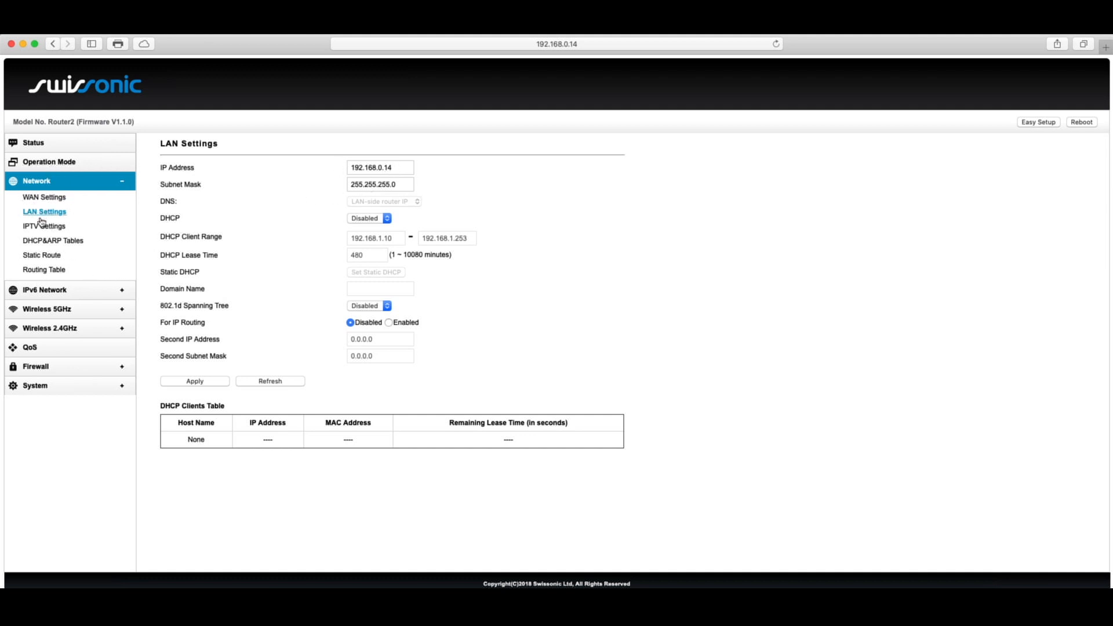
pyautogui.click(57, 258)
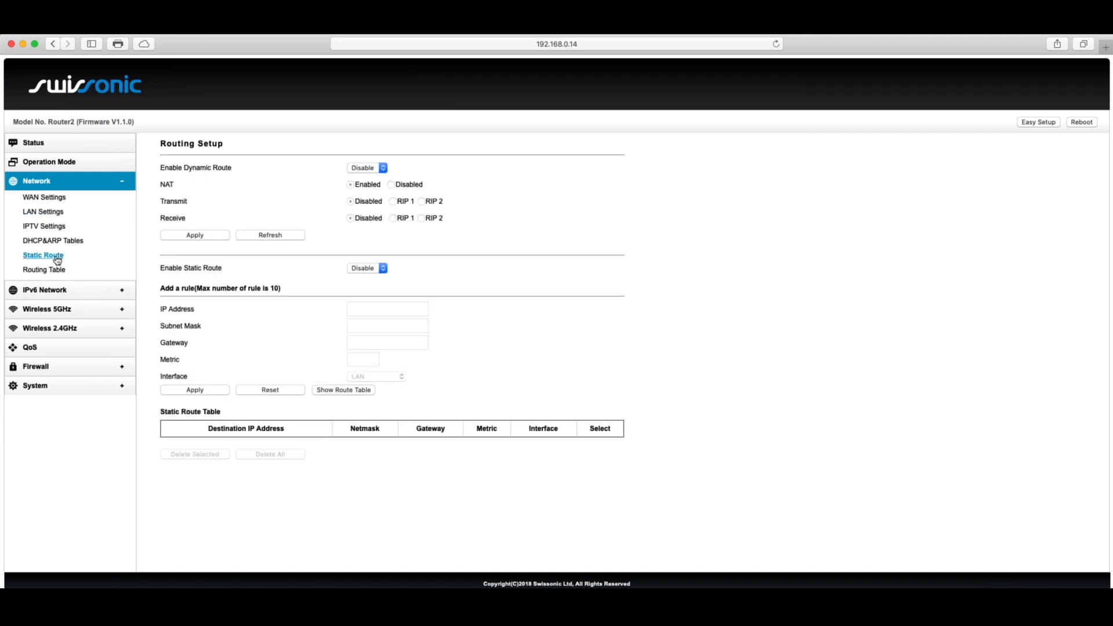
pyautogui.click(60, 243)
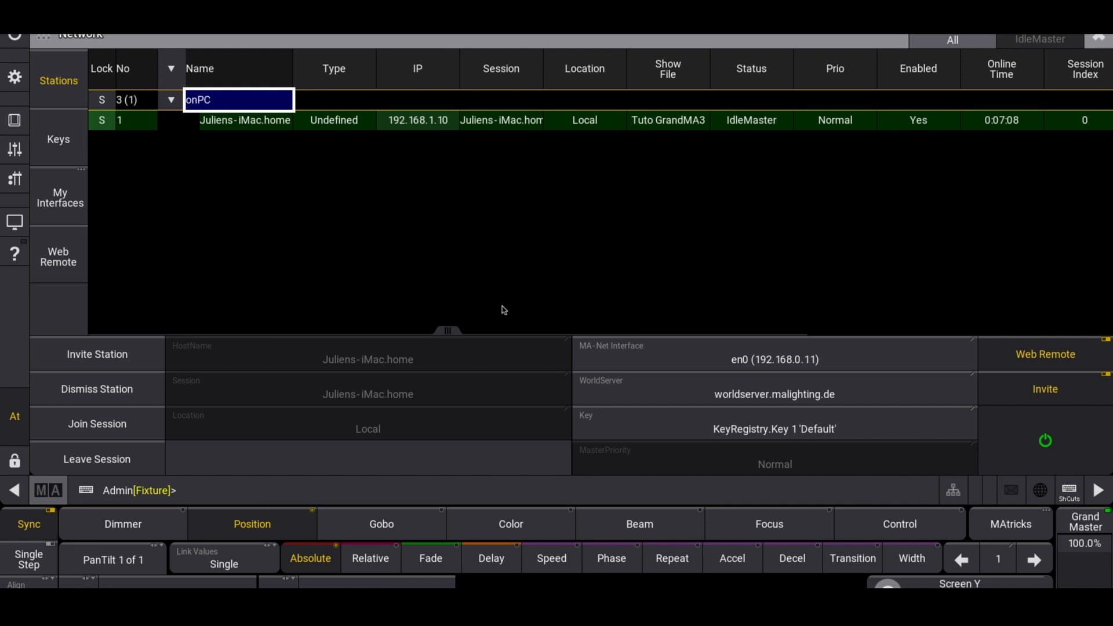
pyautogui.hotkey('ctrl', 'Left')
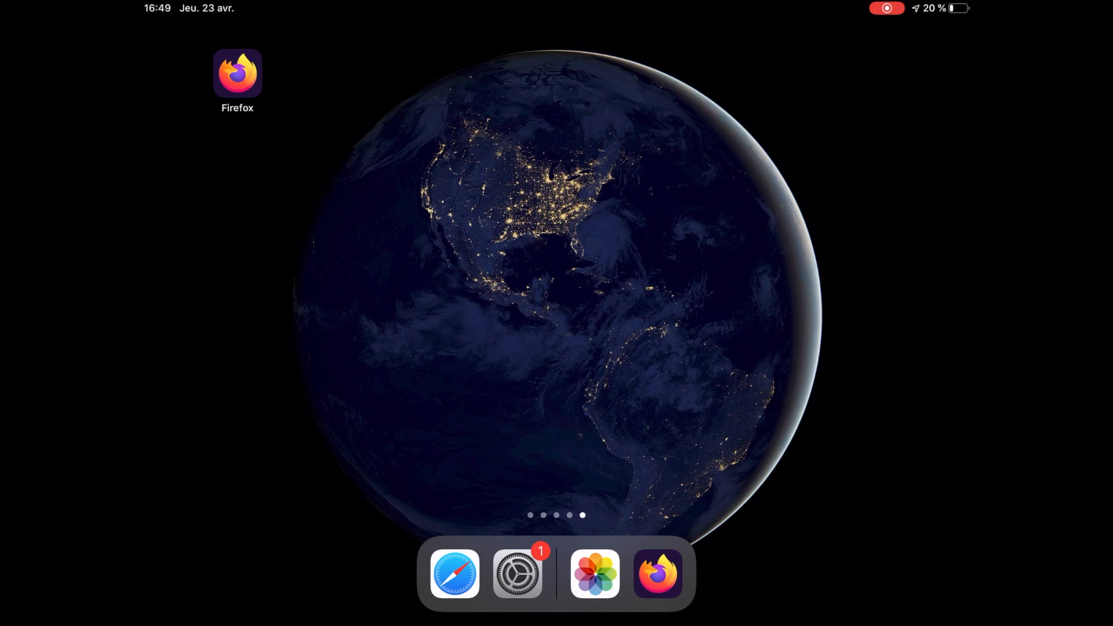
# Step: Enable iPad Wi-Fi, join Swissonic Basic Router 5G, and view its details showing IP 169.254.160.64
pyautogui.click(517, 574)
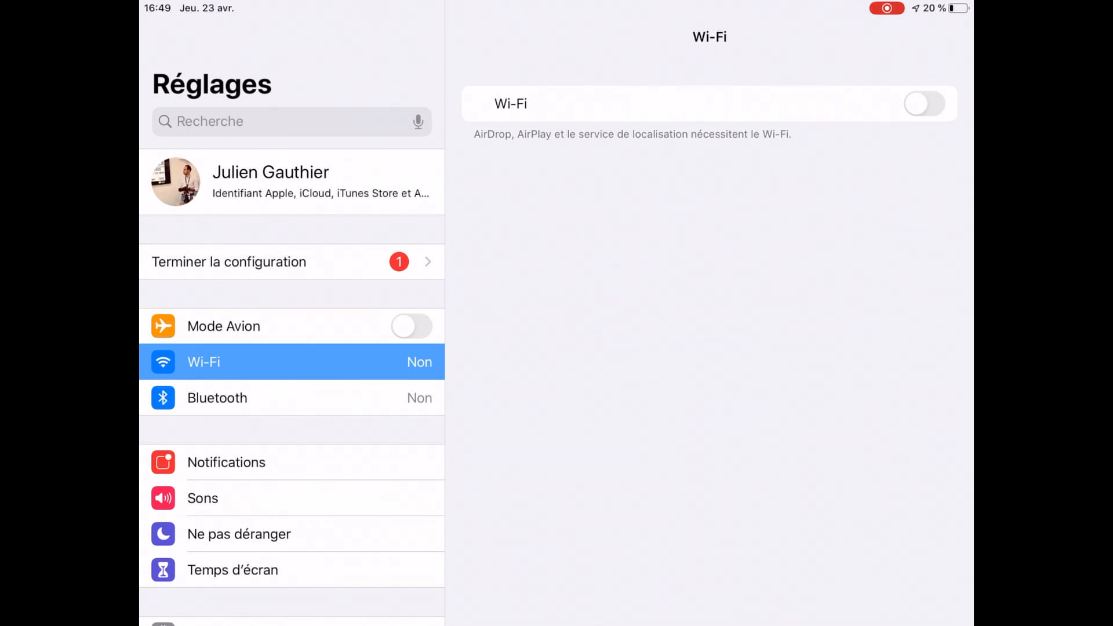
pyautogui.click(925, 104)
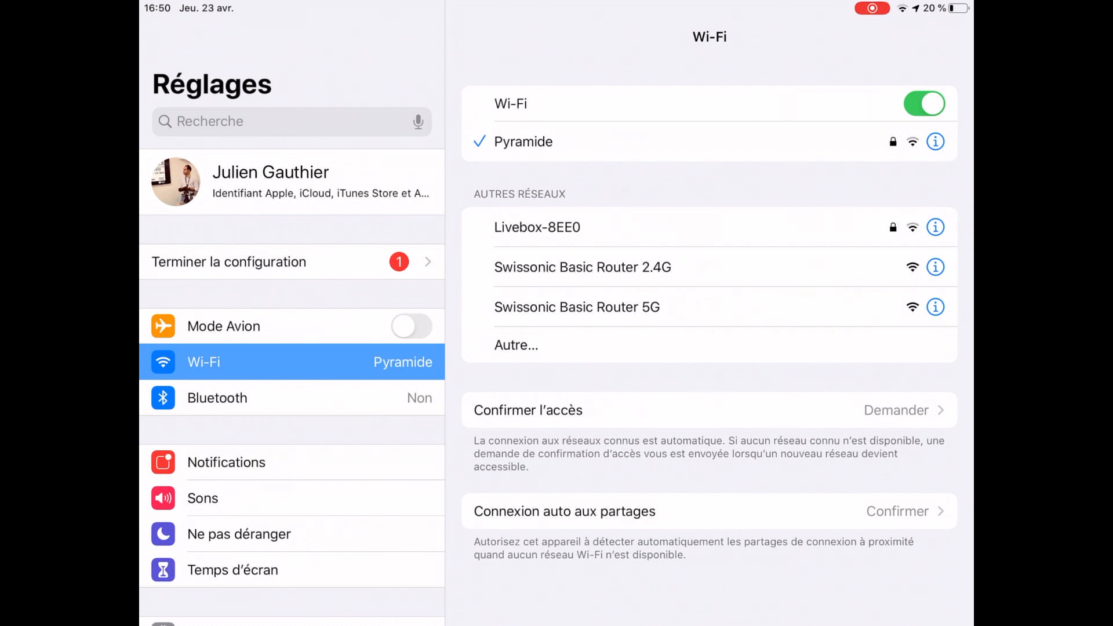
pyautogui.click(577, 307)
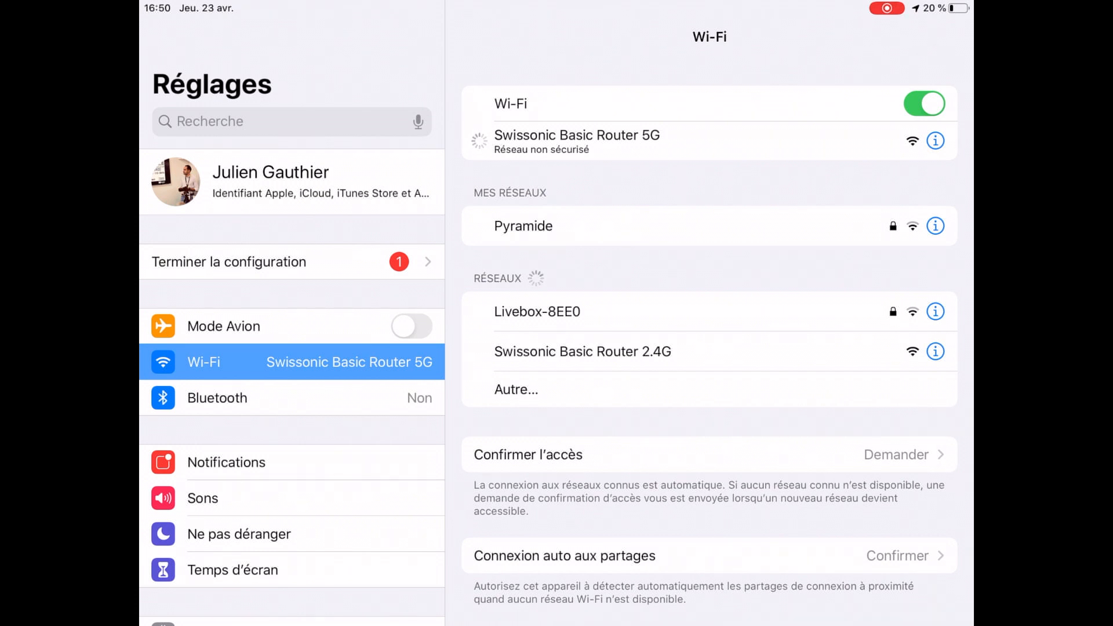
pyautogui.click(935, 140)
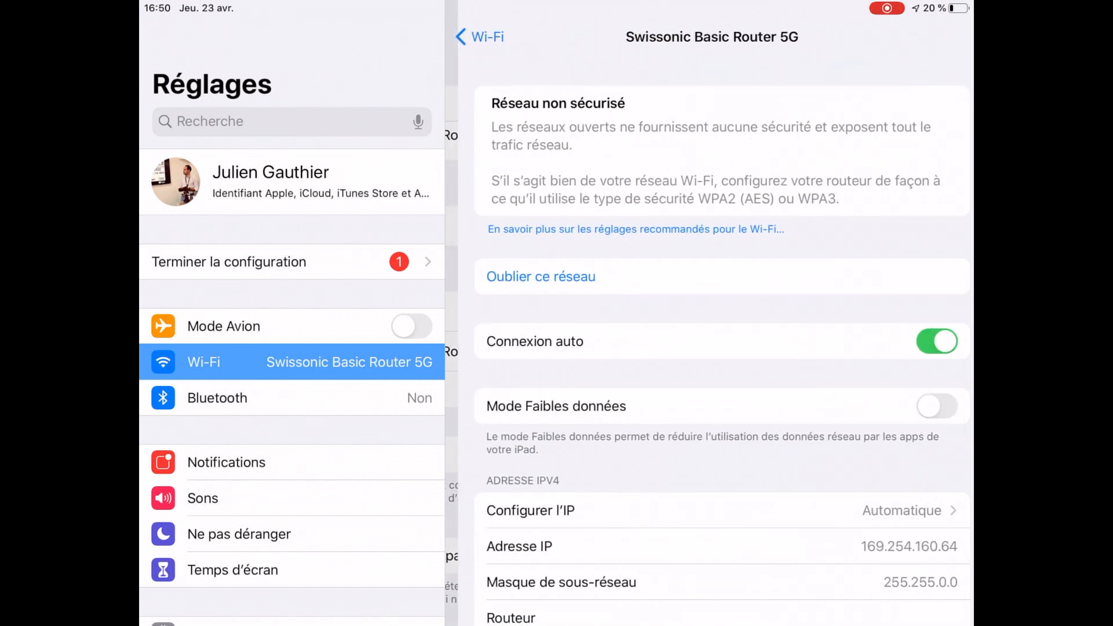
# Step: Switch IPv4 to Manuel with IP 192.168.0.15, mask 255.255.255.0, router 192.168.0.14
pyautogui.scroll(-3, 710, 313)
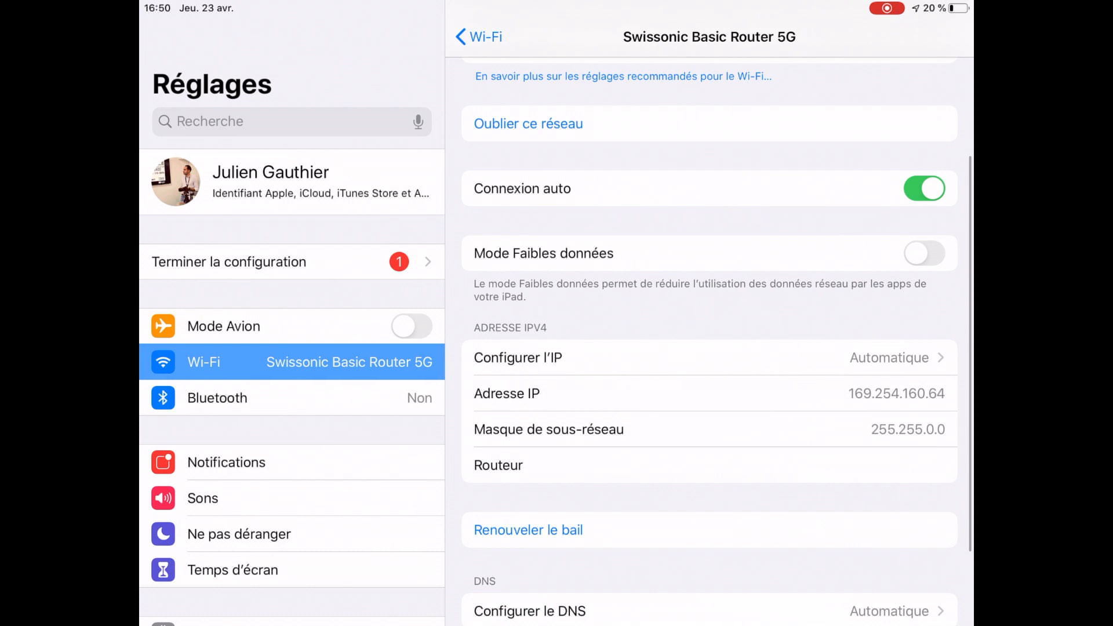
pyautogui.click(696, 357)
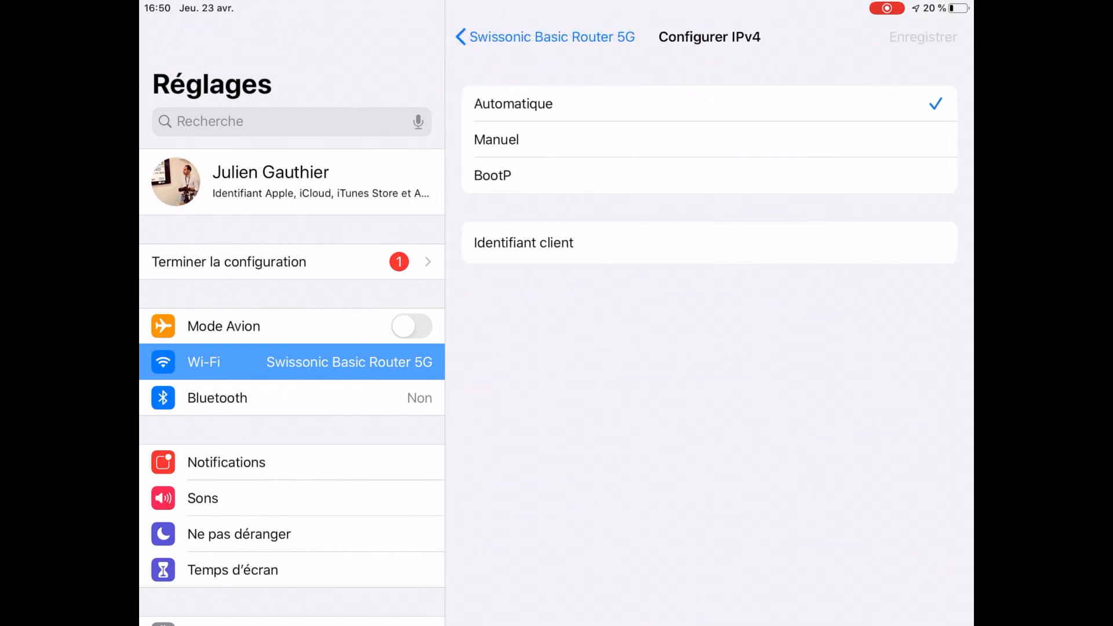
pyautogui.click(709, 139)
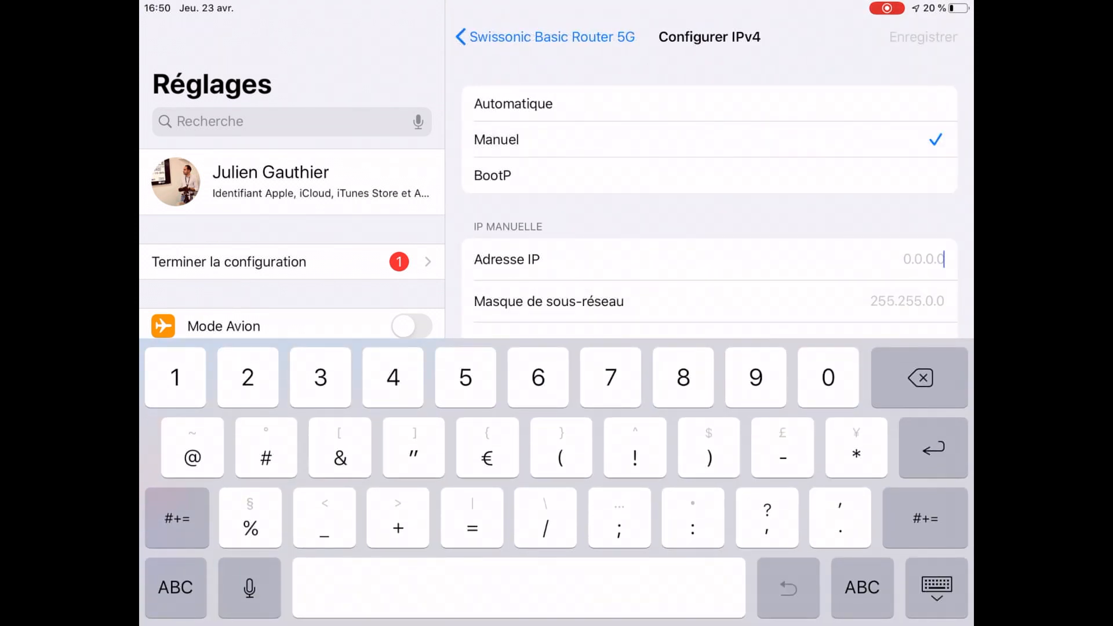
pyautogui.write('192.168.0.15')
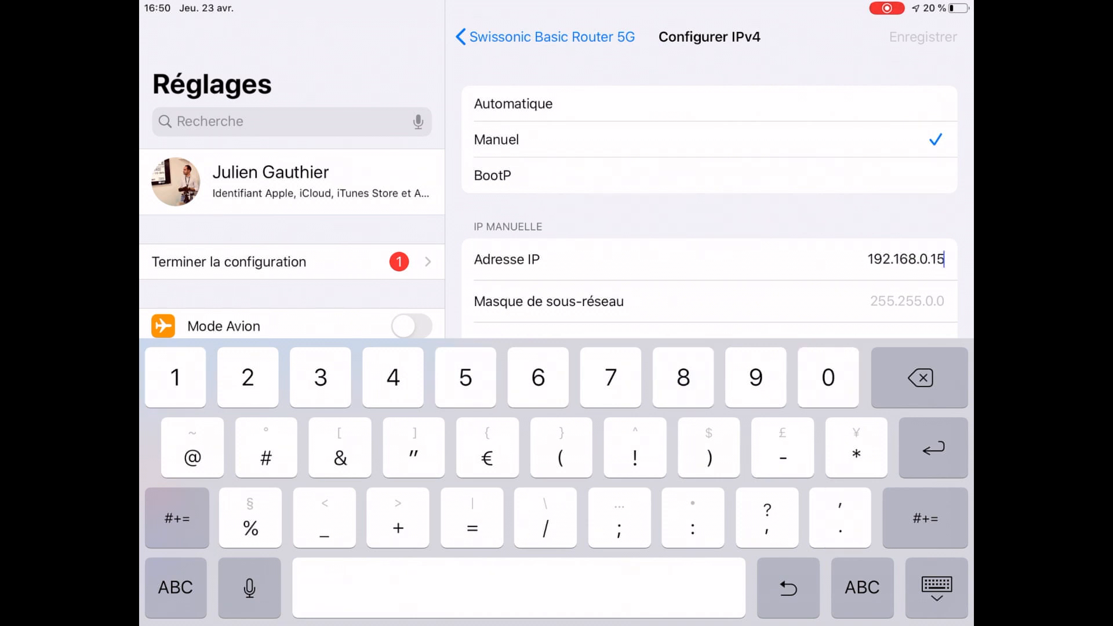
pyautogui.click(943, 302)
pyautogui.write('255.255.255.0')
pyautogui.press('Return')
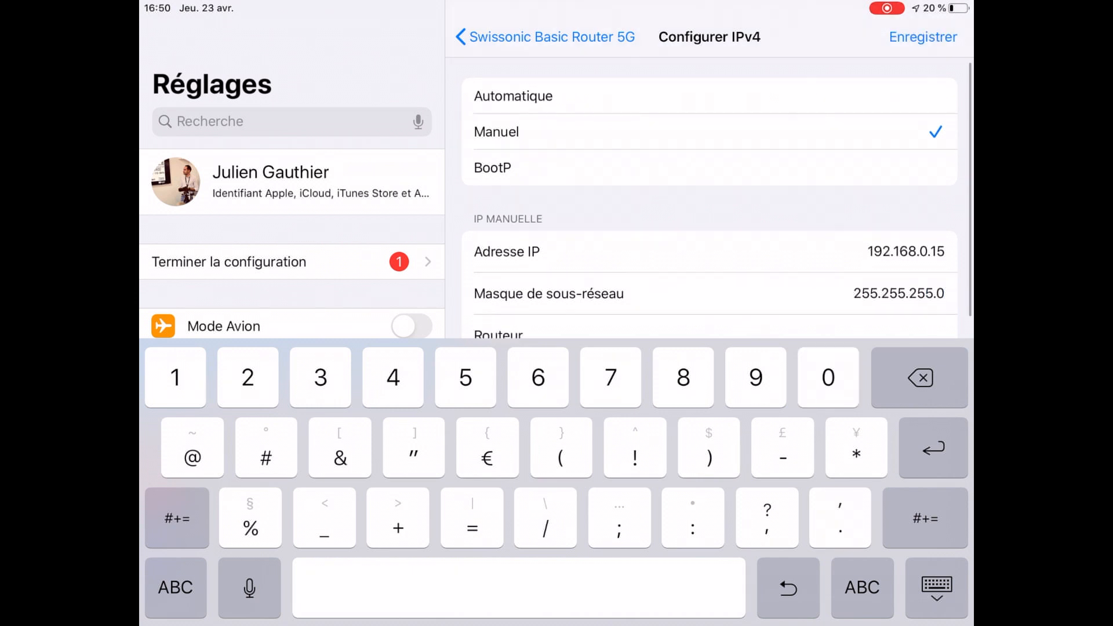
pyautogui.write('192')
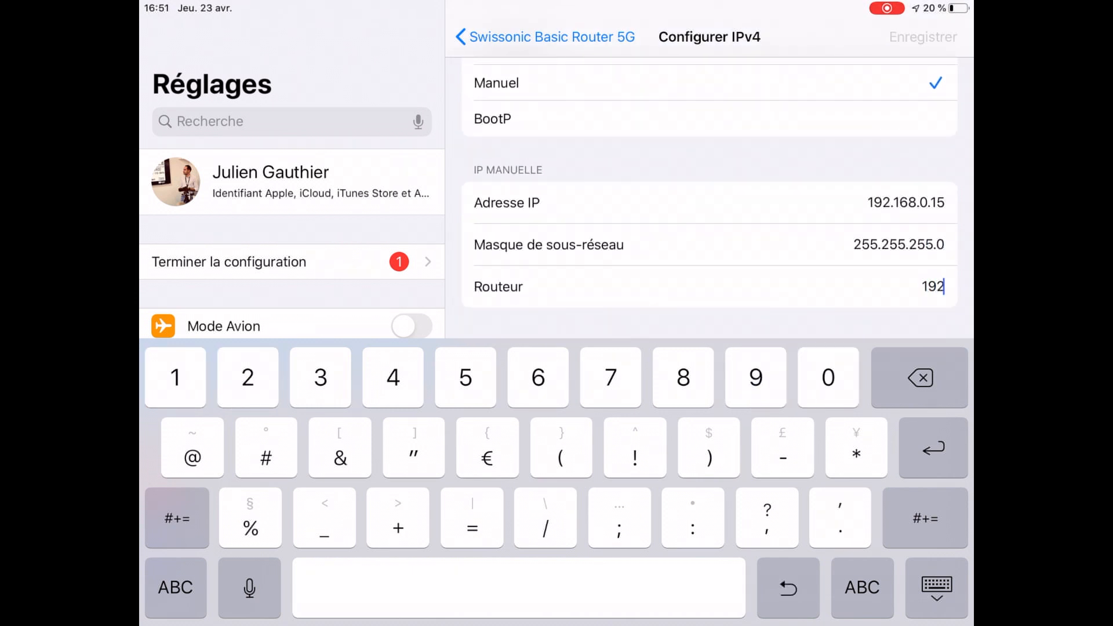
pyautogui.write('.168.0.')
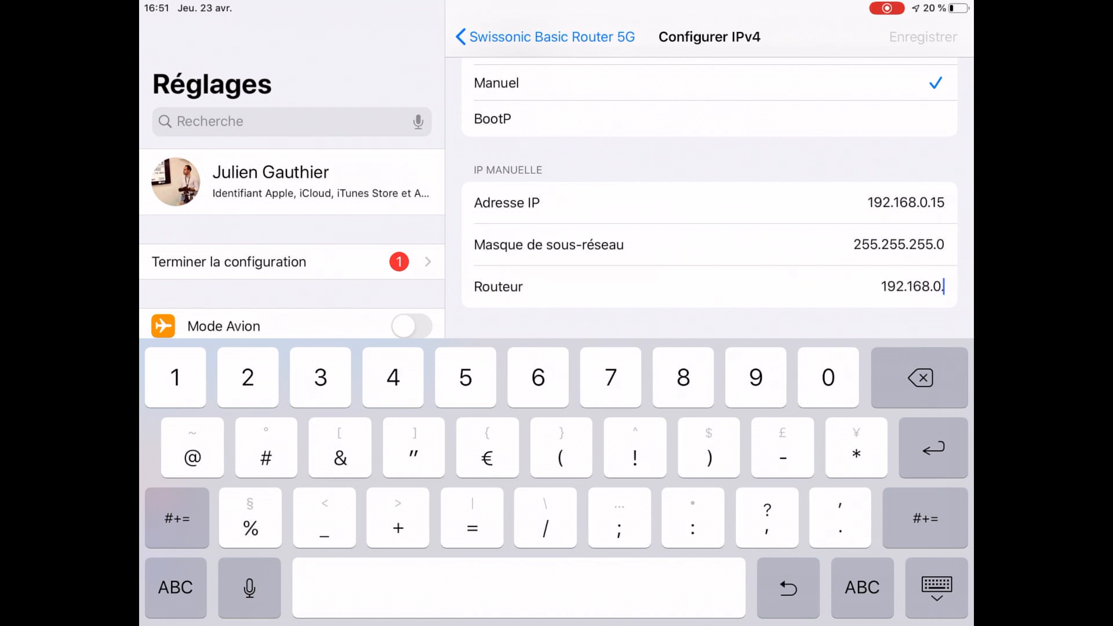
pyautogui.write('14')
pyautogui.press('Return')
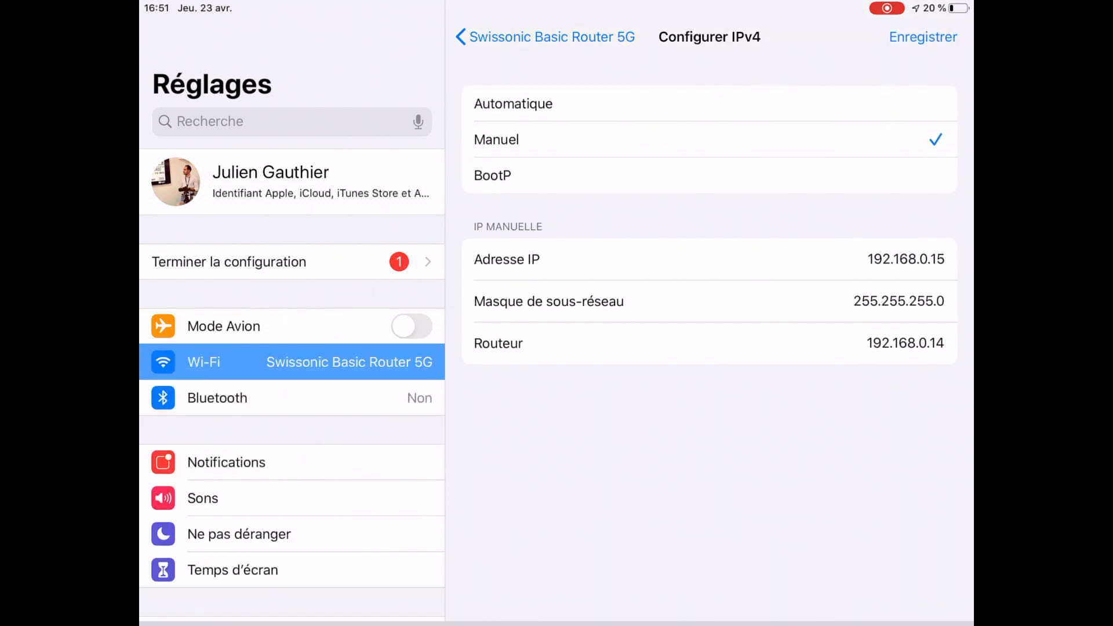
pyautogui.click(923, 37)
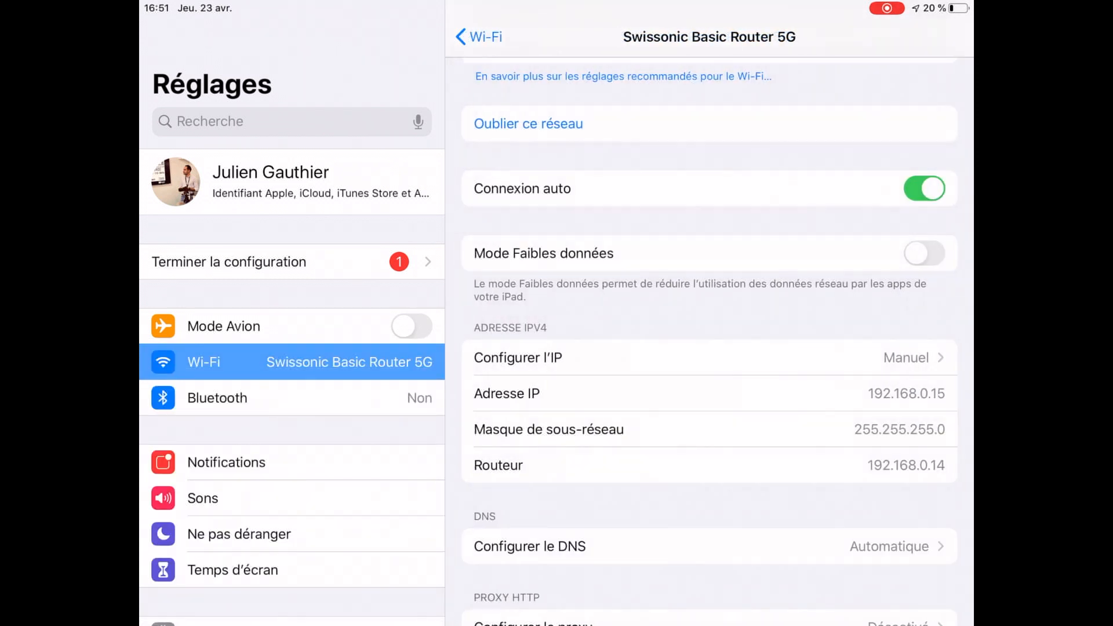
pyautogui.scroll(-2, 709, 377)
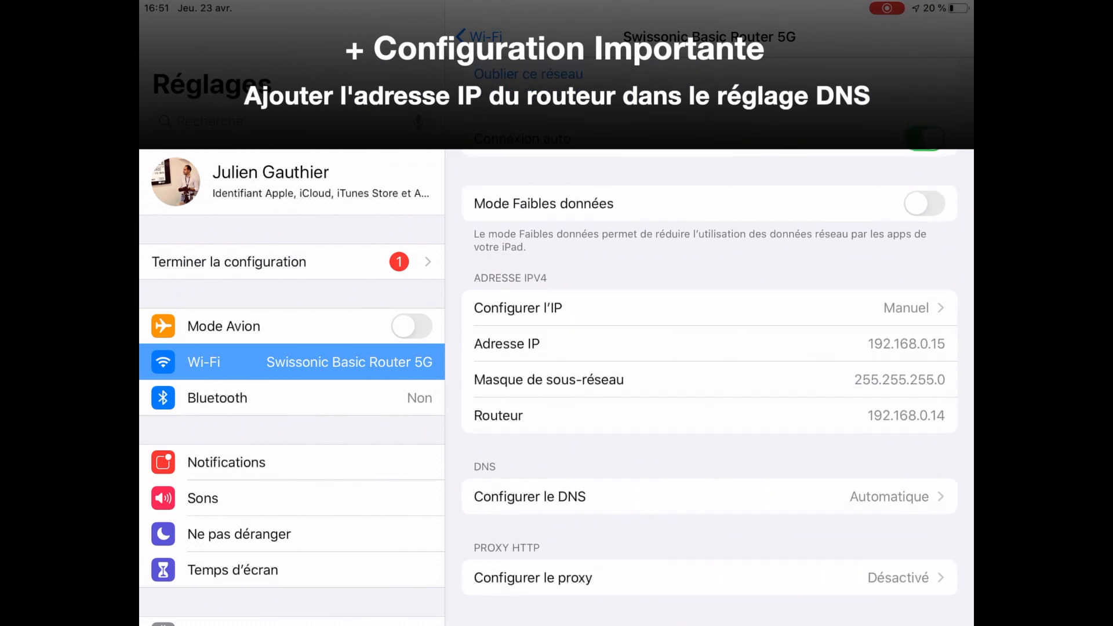
# Step: Switch the network's DNS to Manuel and add the server 192.168.0.14
pyautogui.click(530, 496)
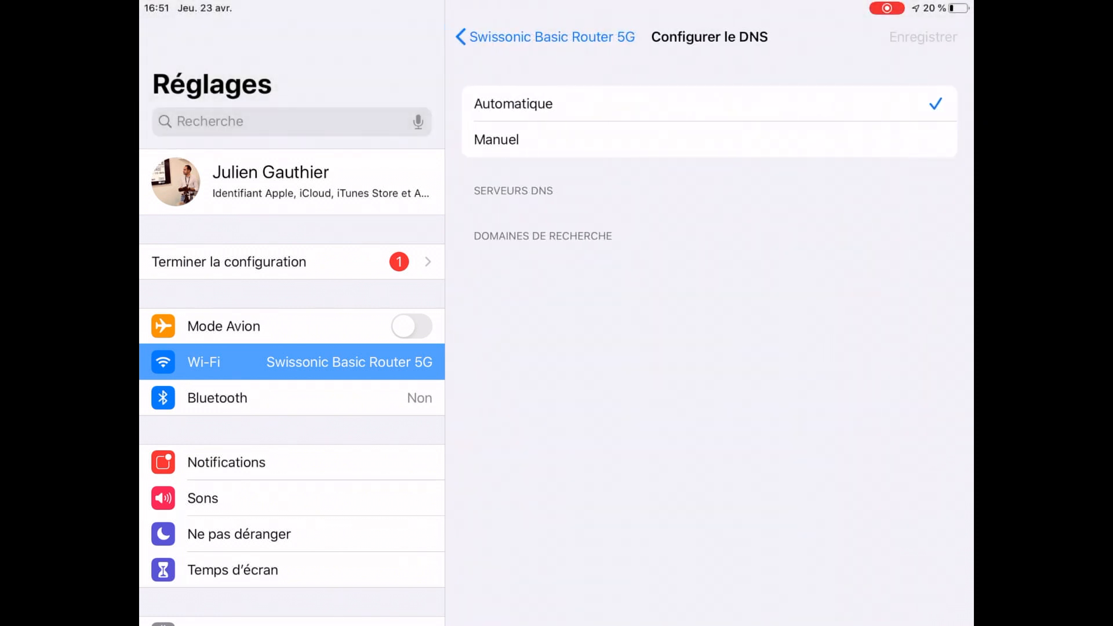
pyautogui.click(709, 140)
pyautogui.click(562, 221)
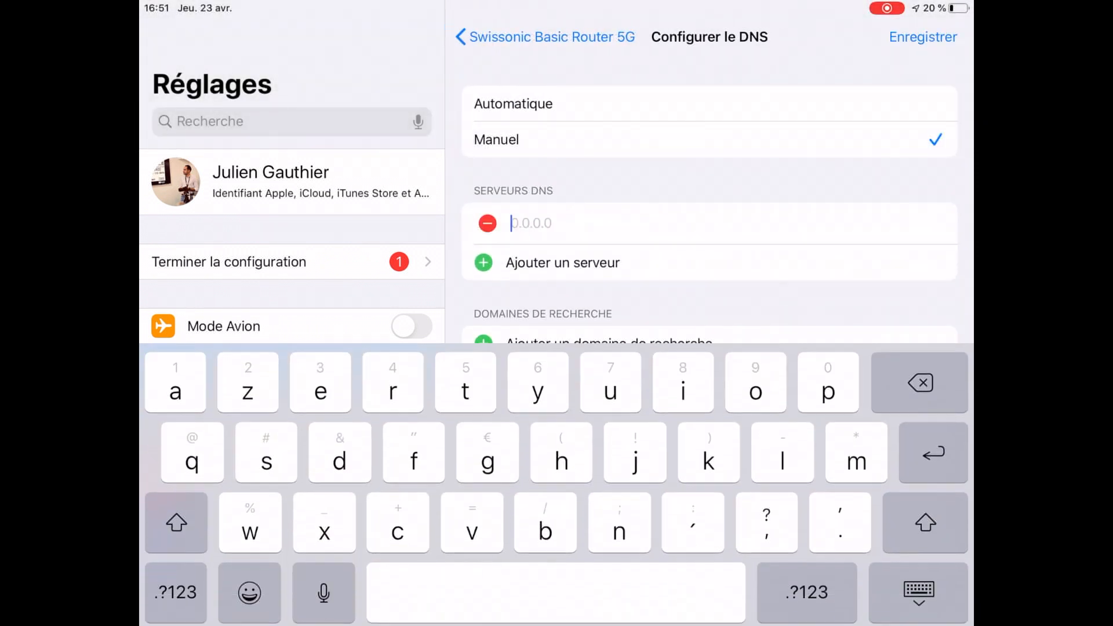
pyautogui.click(803, 587)
pyautogui.write('1')
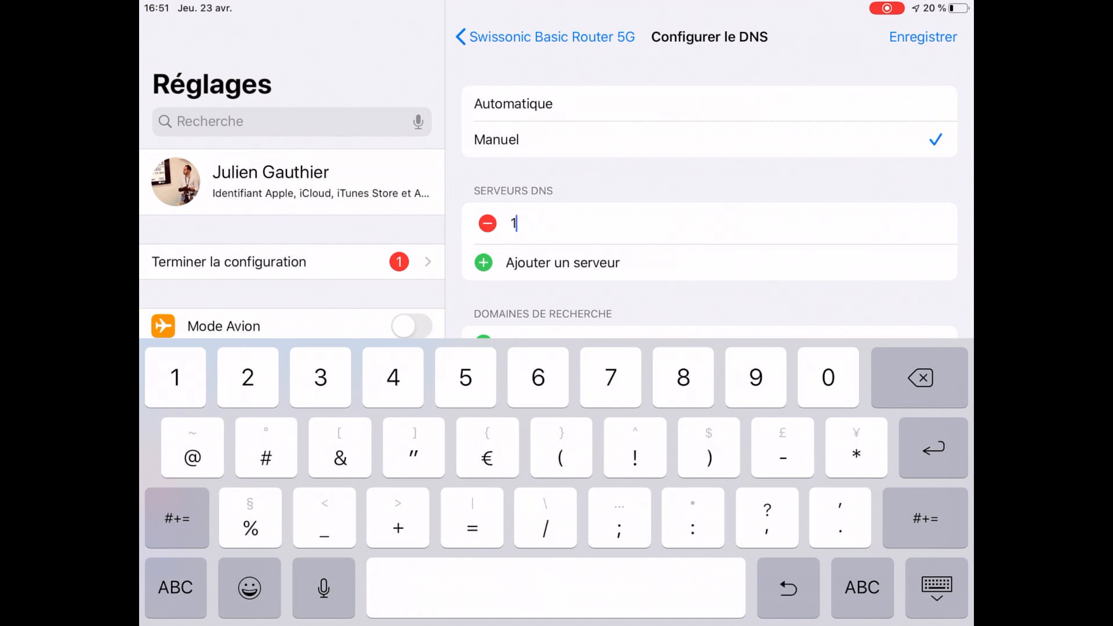
pyautogui.write('92.')
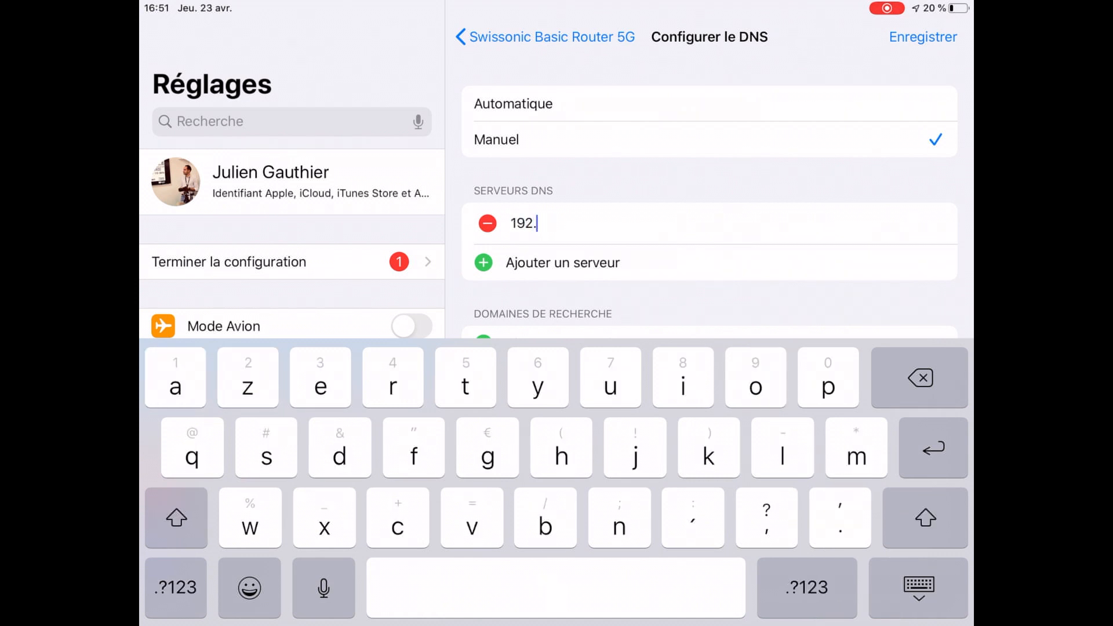
pyautogui.click(922, 587)
pyautogui.write('168.')
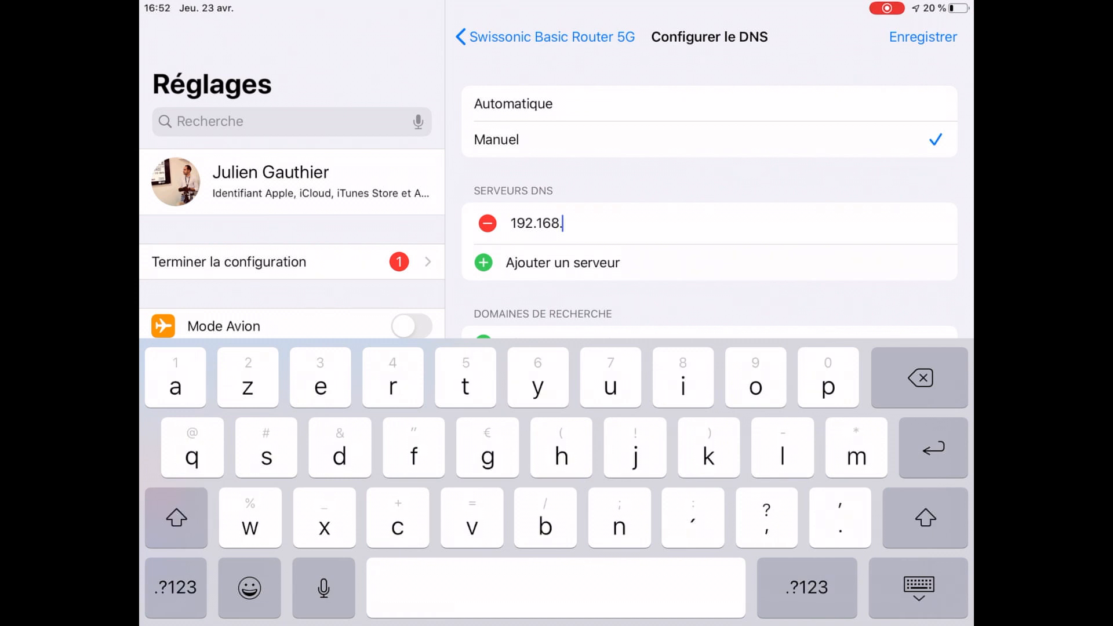
pyautogui.click(807, 588)
pyautogui.write('0.')
pyautogui.click(808, 587)
pyautogui.write('14')
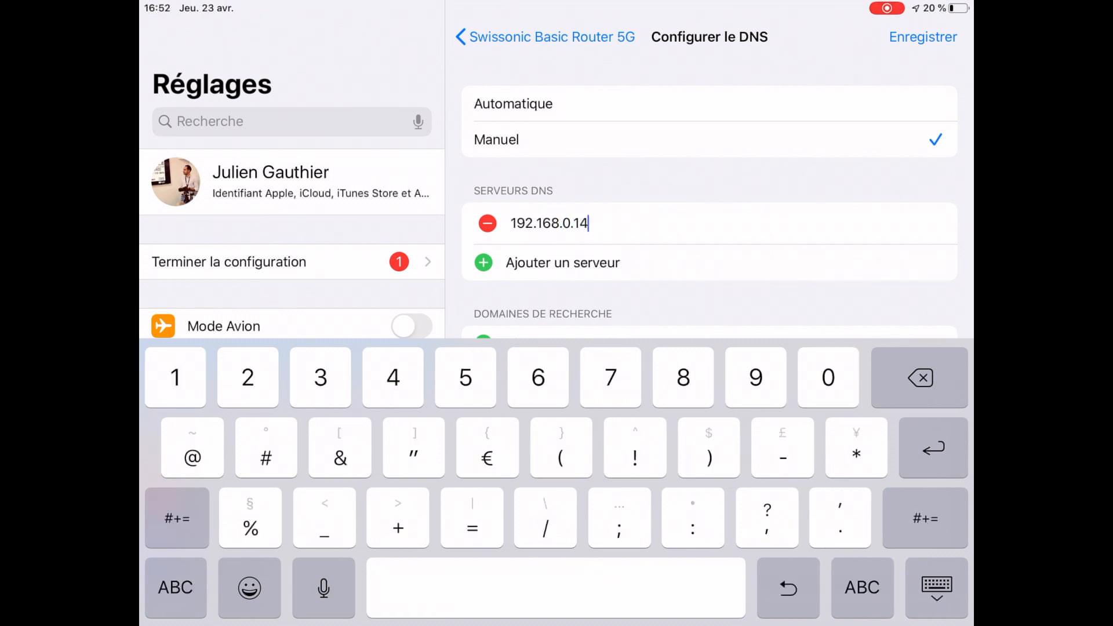
pyautogui.click(936, 589)
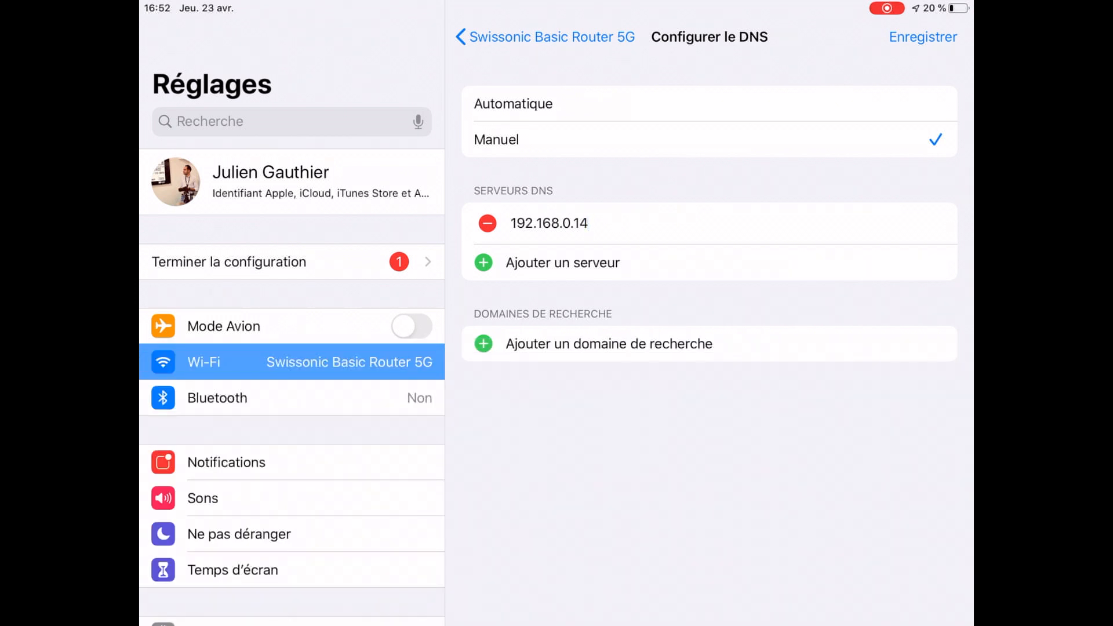
# Step: Save the DNS setting and return to the iPad home screen
pyautogui.click(923, 37)
pyautogui.scroll(5, 710, 348)
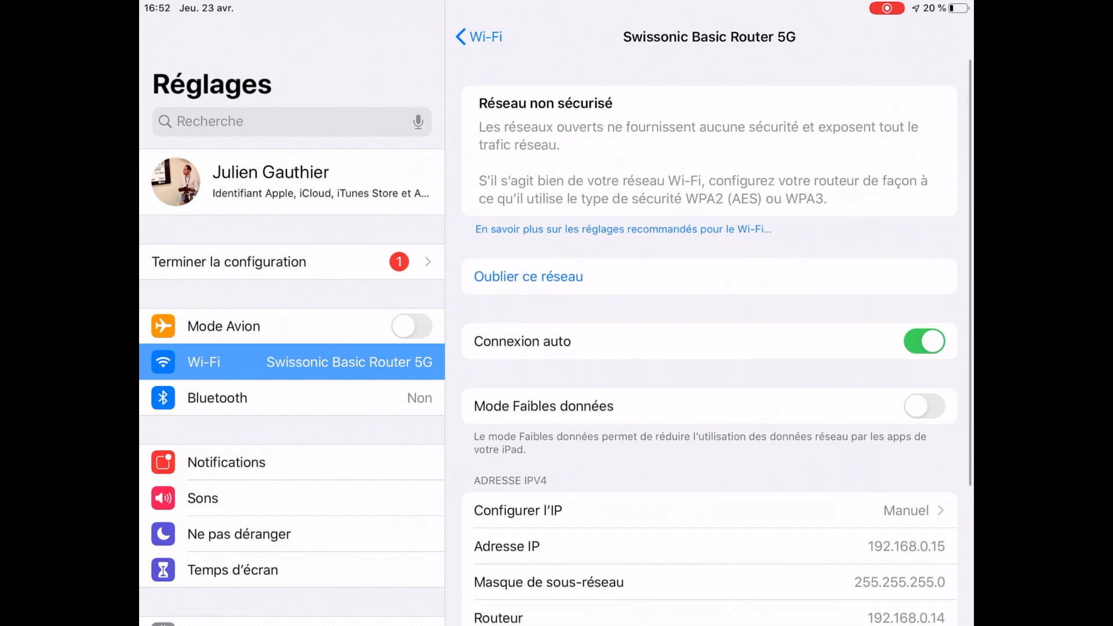
pyautogui.click(480, 36)
pyautogui.press('Home')
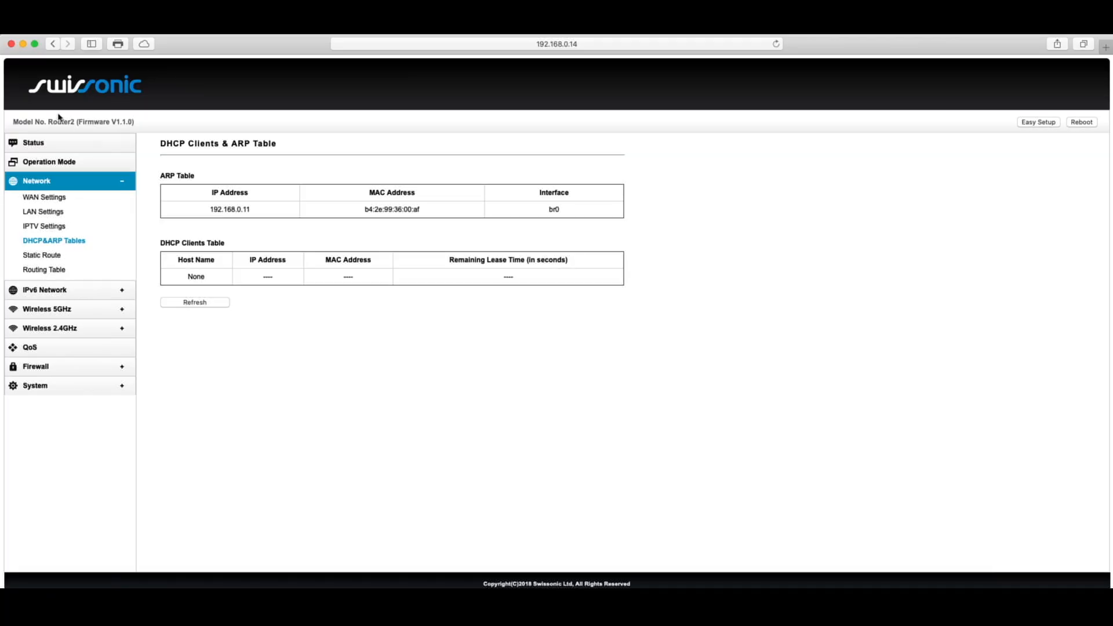
# Step: Refresh the router's DHCP&ARP tables to look for the iPad
pyautogui.click(195, 303)
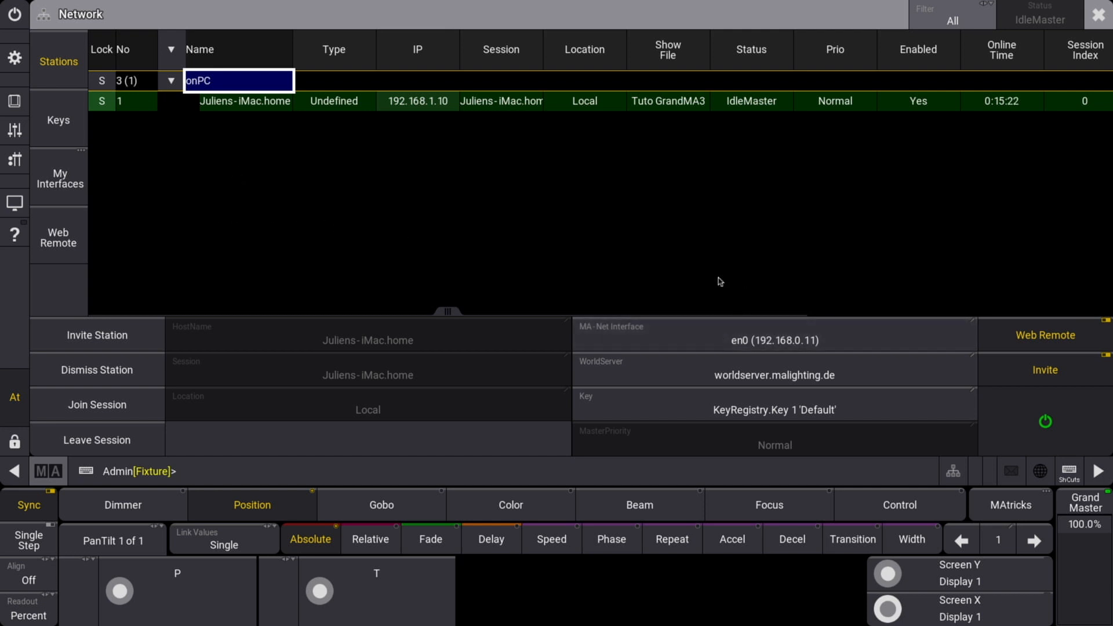
# Step: Leave the MA-Net interface on en0, then save the show and shut down onPC
pyautogui.click(728, 334)
pyautogui.click(768, 302)
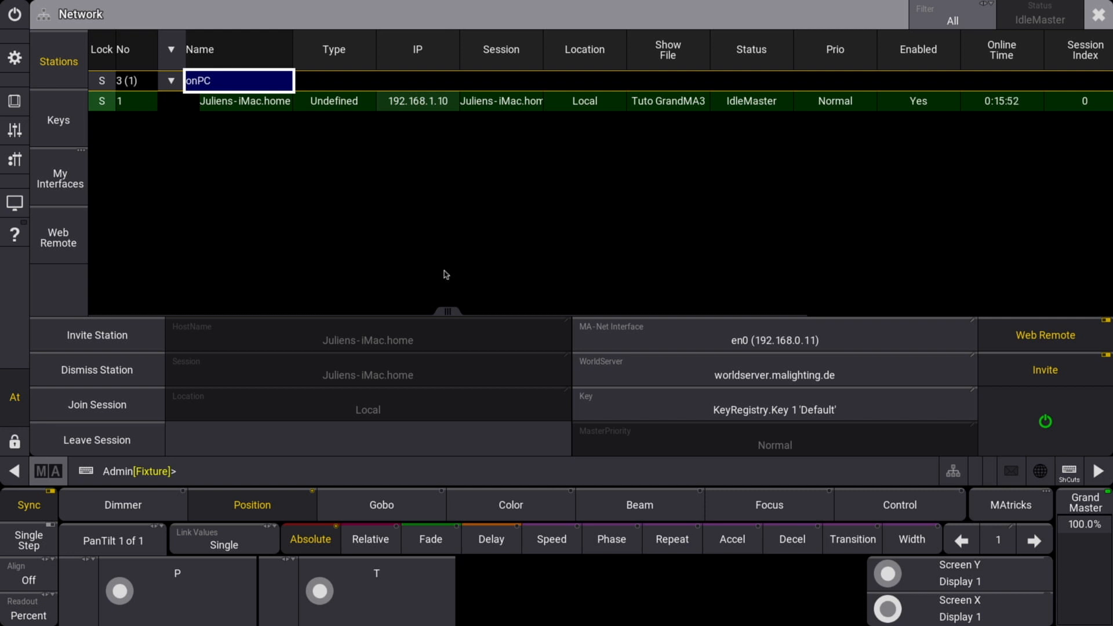
pyautogui.click(15, 15)
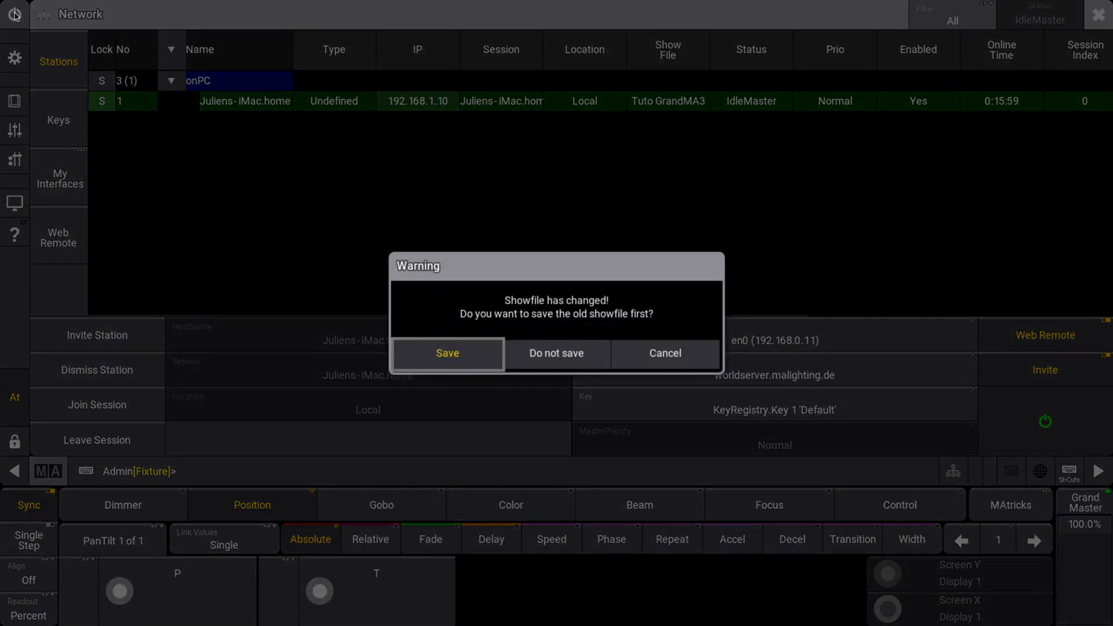
pyautogui.click(458, 355)
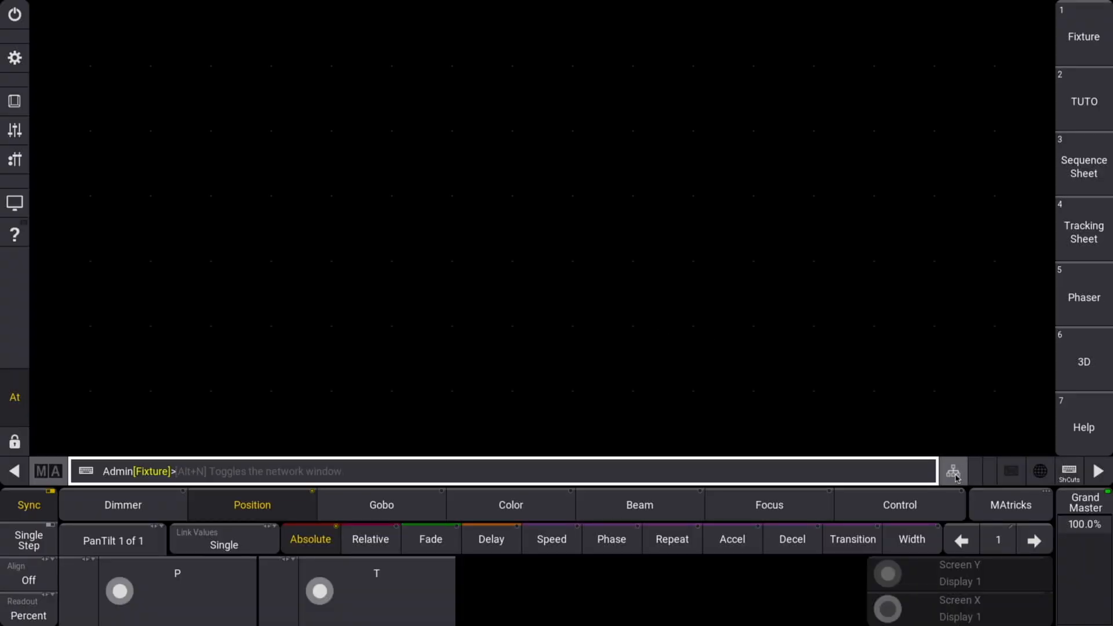
# Step: In the Network window, expand station 3 and open its web remote settings
pyautogui.click(953, 470)
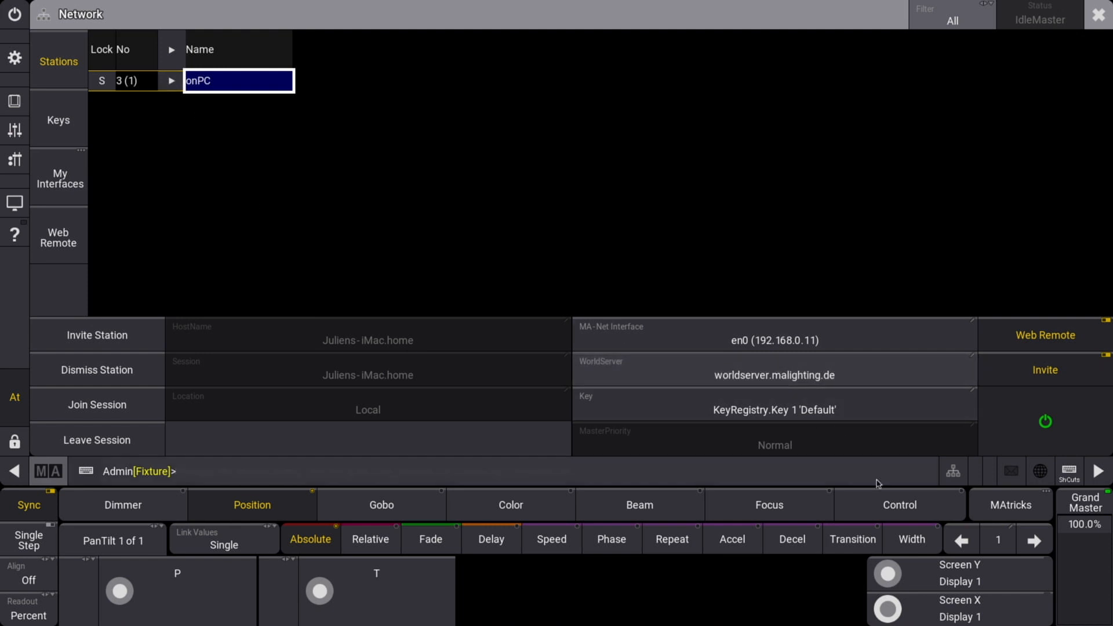
pyautogui.click(171, 82)
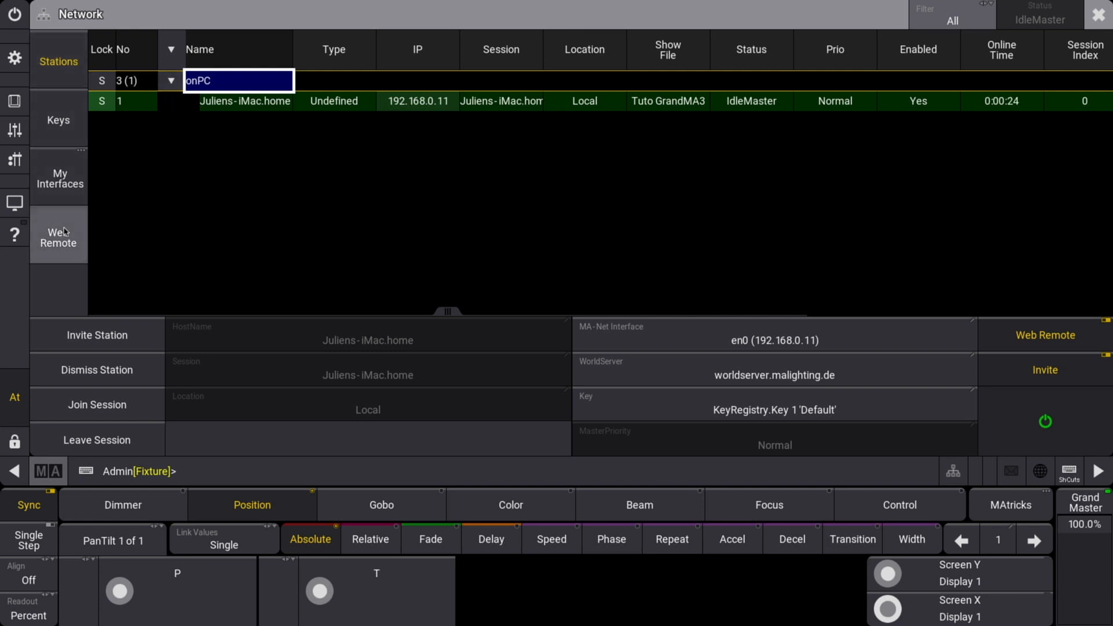
pyautogui.click(65, 231)
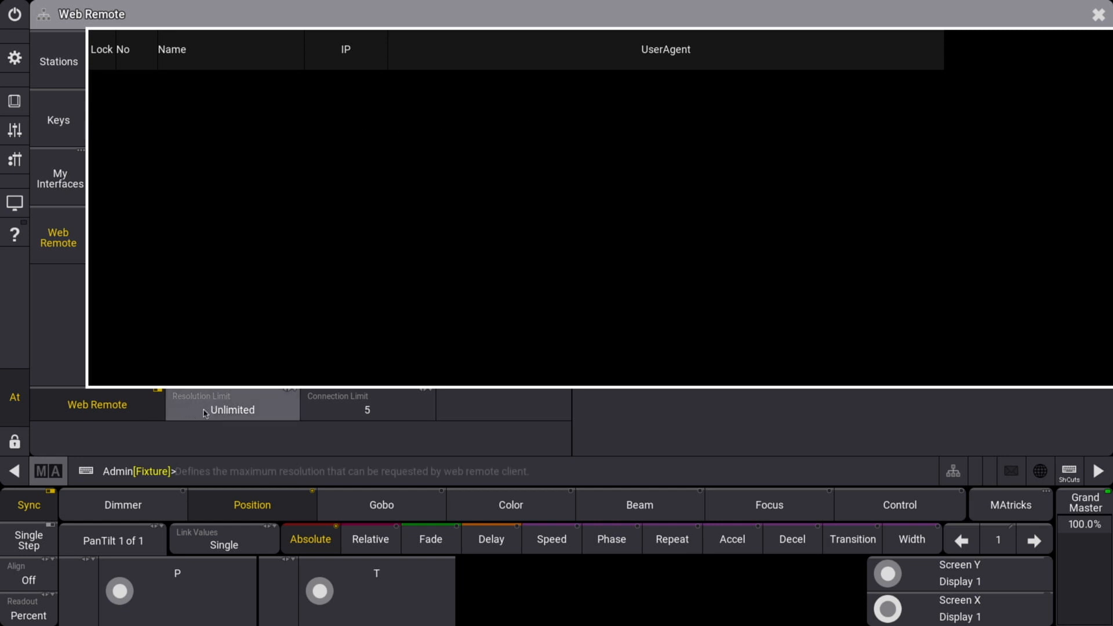
# Step: Cycle Resolution Limit through 480p, 720p and 1080p, ending at Unlimited
pyautogui.click(270, 413)
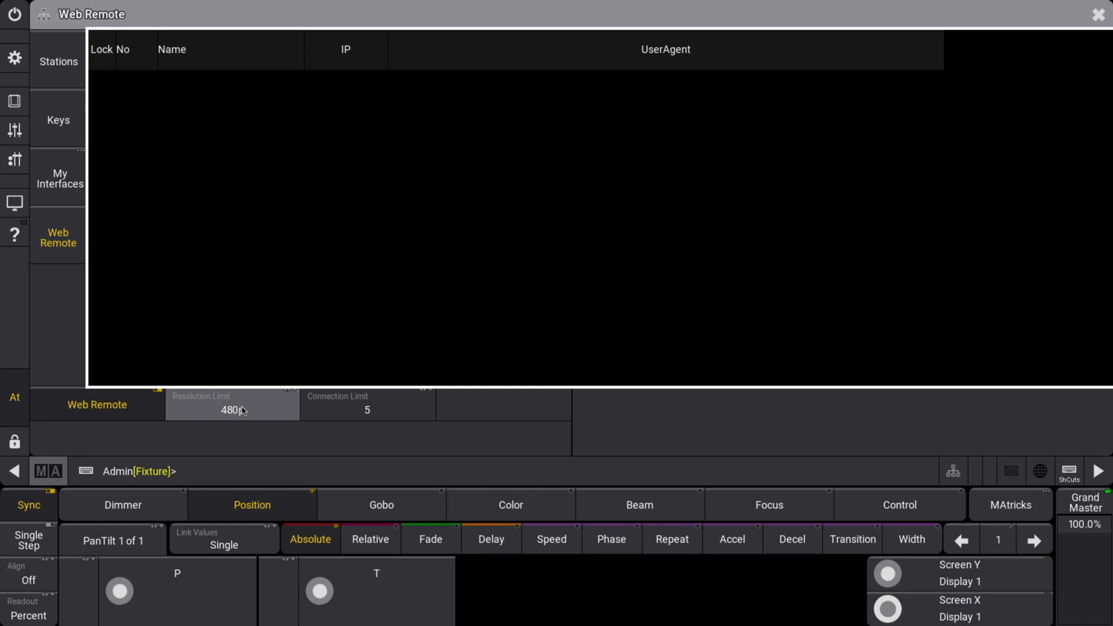
pyautogui.click(243, 410)
pyautogui.click(248, 408)
pyautogui.click(262, 407)
pyautogui.click(262, 407)
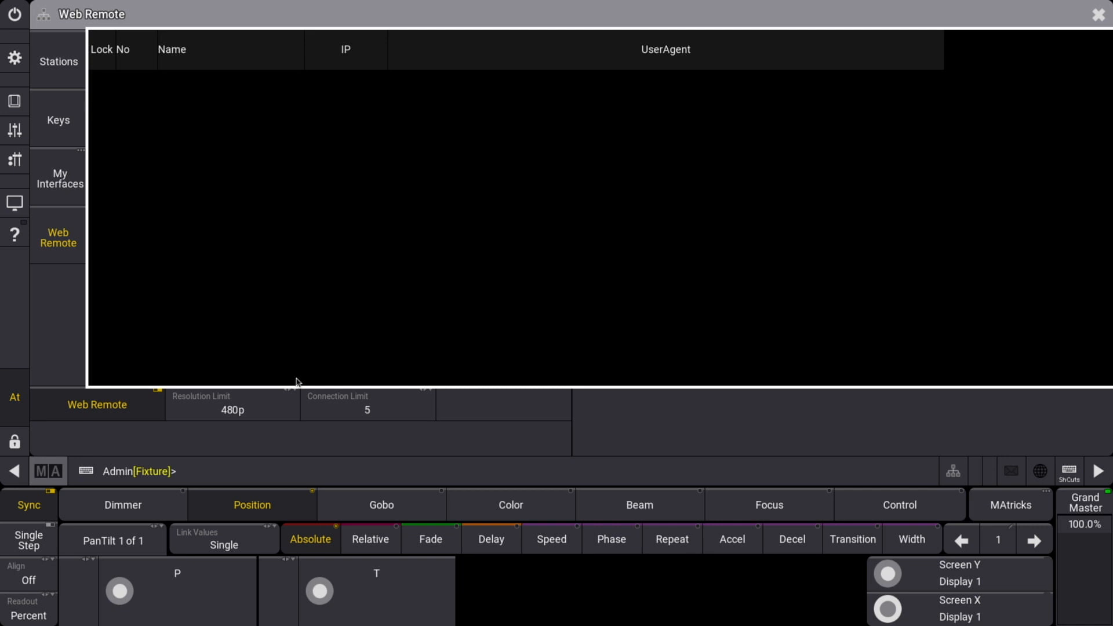
pyautogui.click(247, 409)
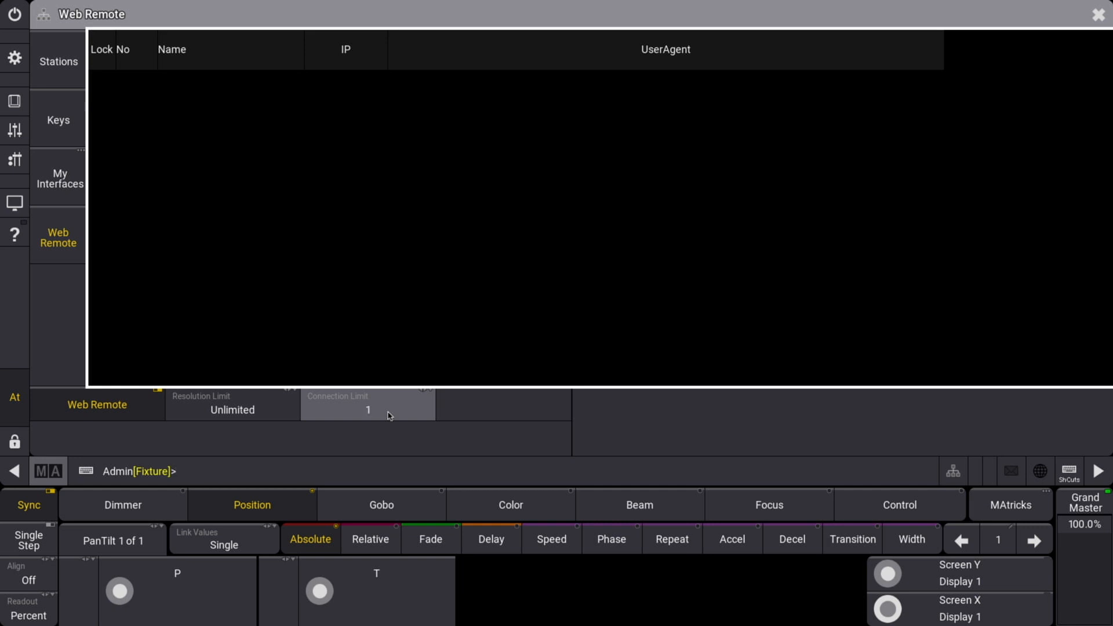
# Step: Step the web remote Connection Limit up from 1 through 4, then return to Stations
pyautogui.click(388, 413)
pyautogui.click(393, 416)
pyautogui.click(392, 416)
pyautogui.click(392, 416)
pyautogui.click(393, 416)
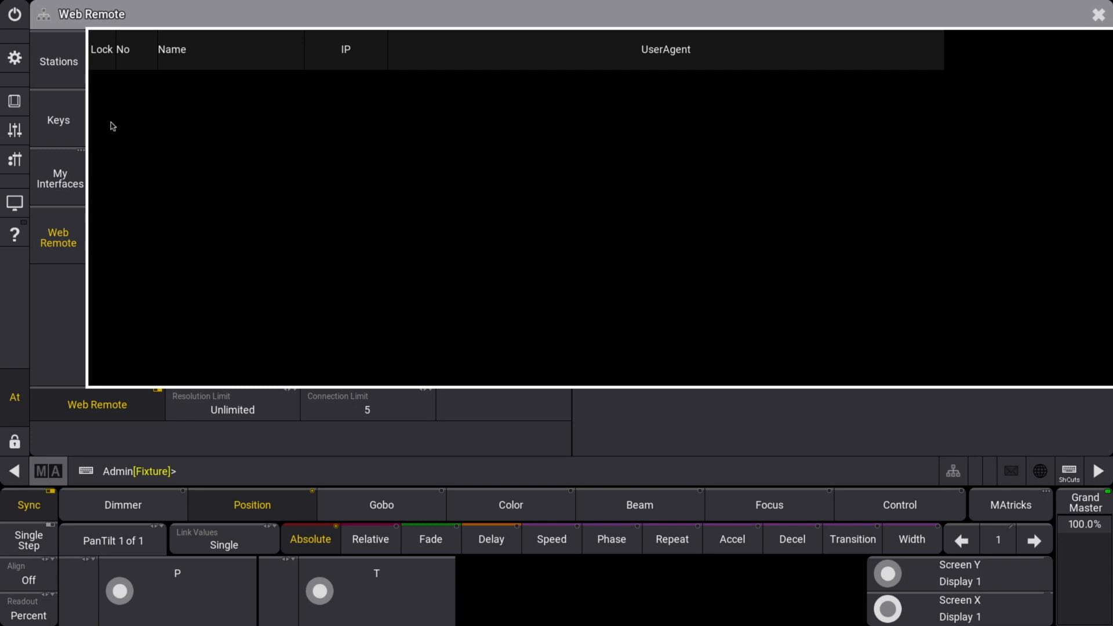
pyautogui.click(68, 72)
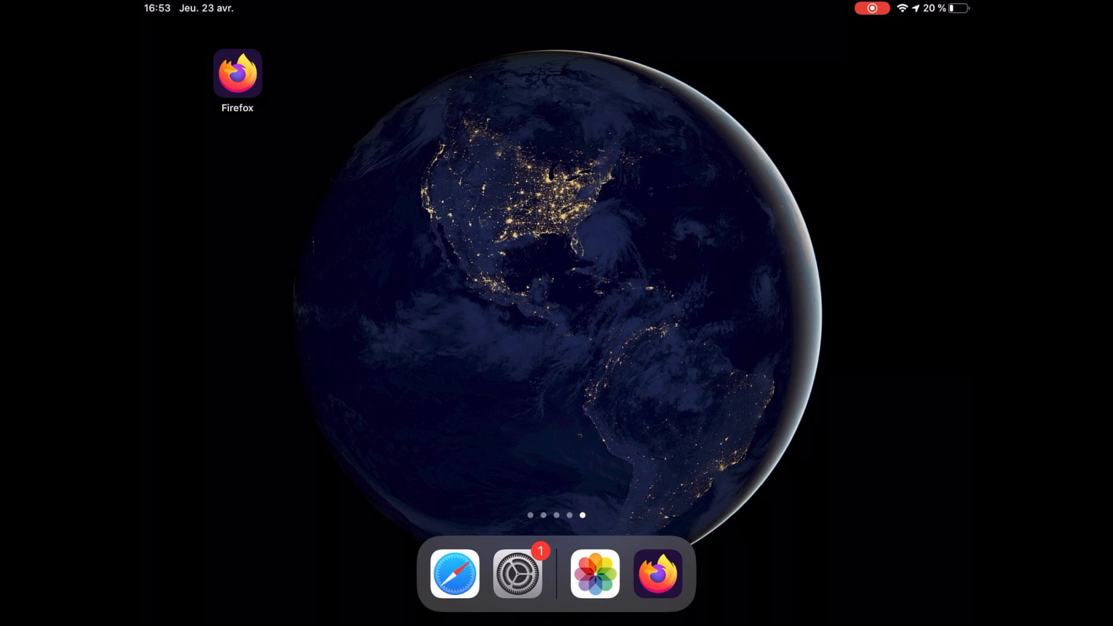
# Step: Open Firefox on the iPad and go to 192.168.0.11:8080
pyautogui.click(237, 73)
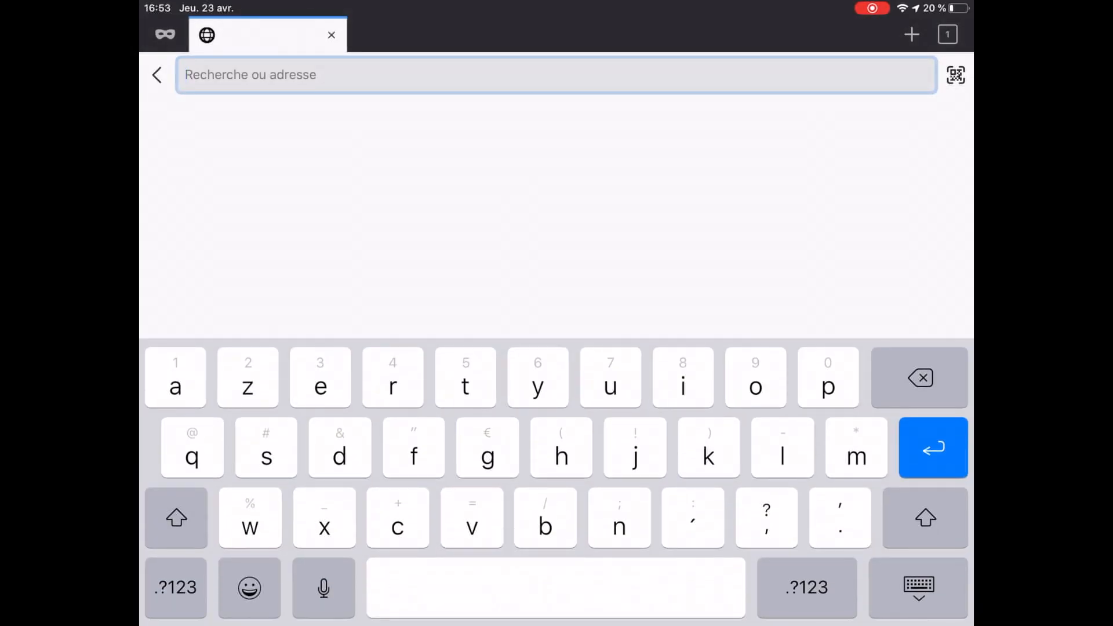
pyautogui.write('19')
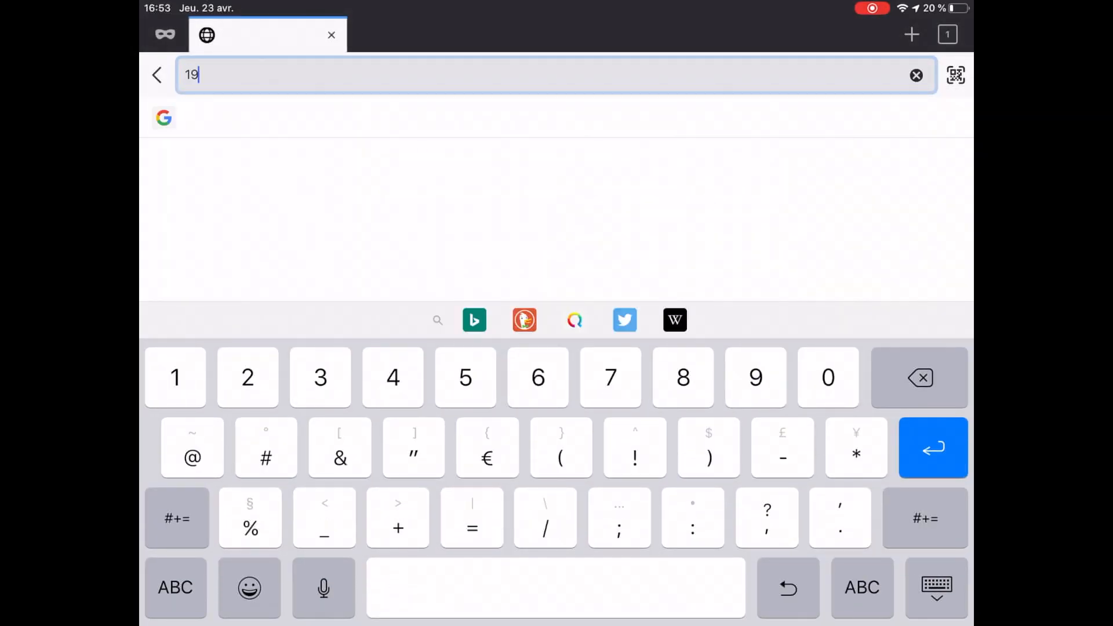
pyautogui.write('2.')
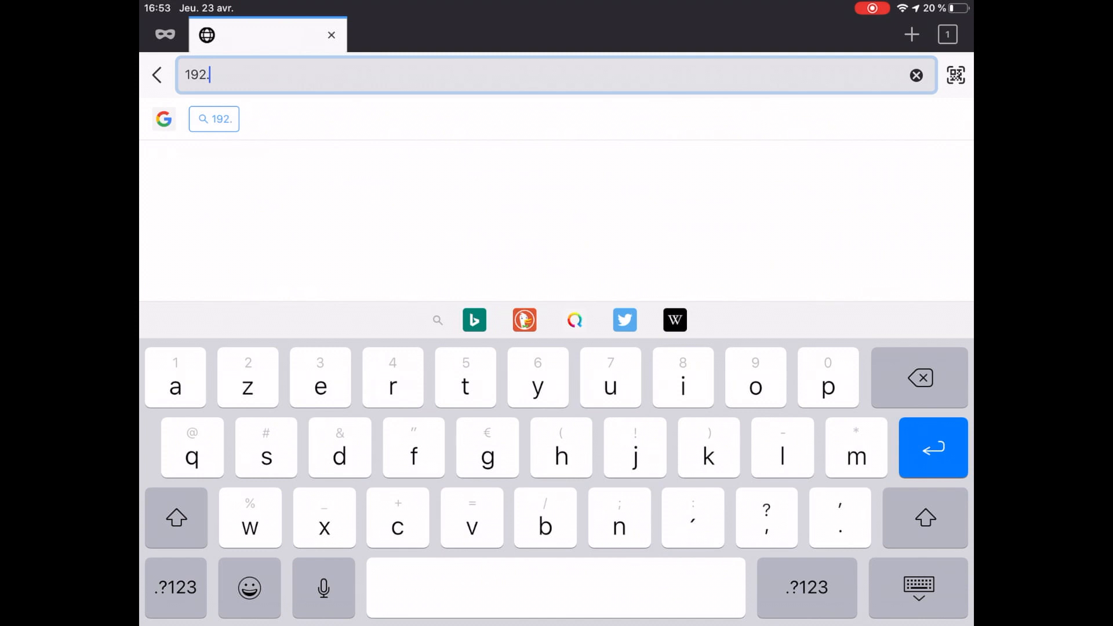
pyautogui.write('168.0.')
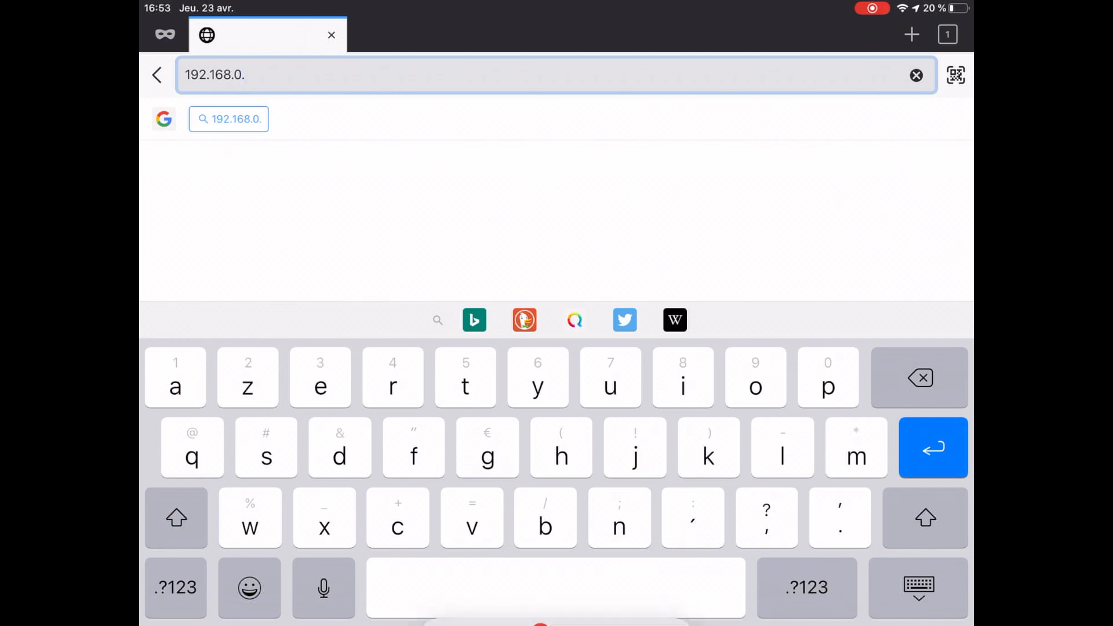
pyautogui.write('11')
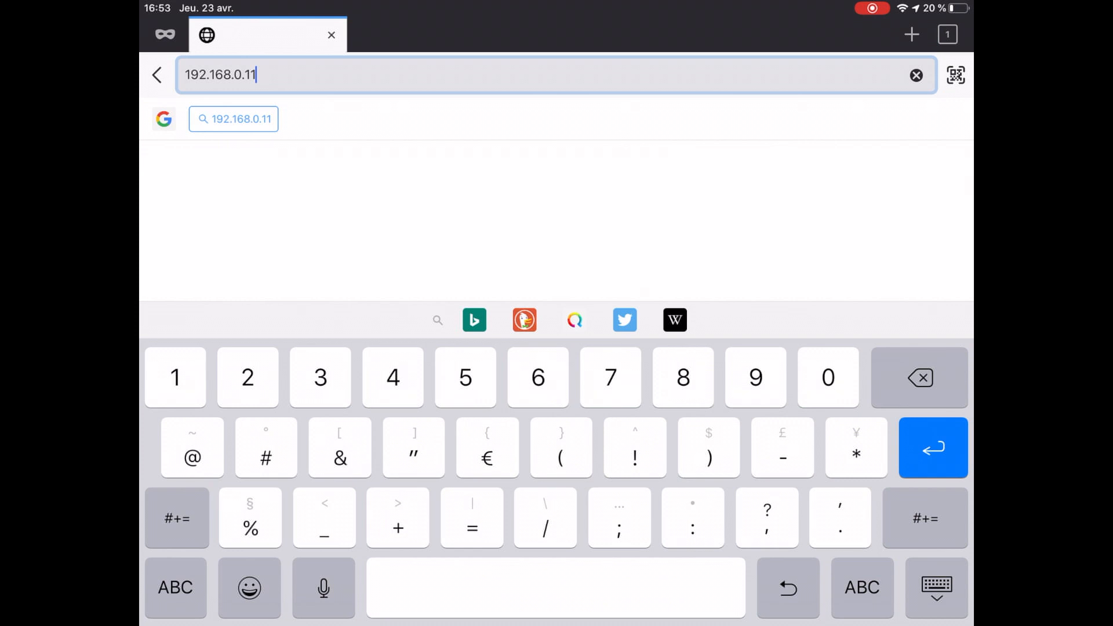
pyautogui.write(':8080')
pyautogui.press('Return')
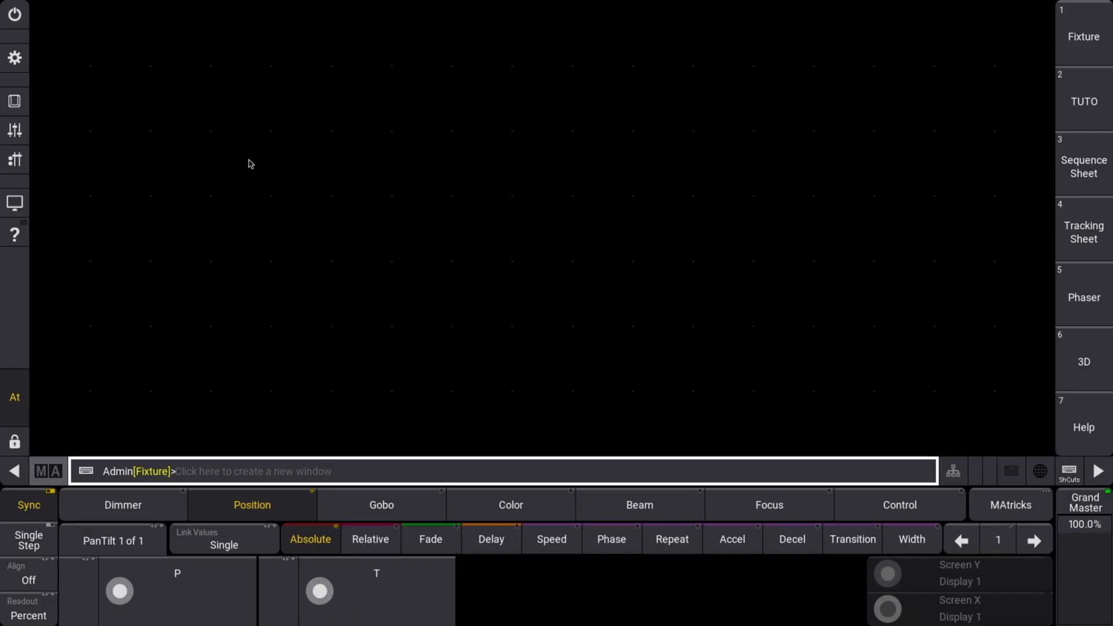
# Step: Open User Configuration from the main menu's Settings list
pyautogui.click(23, 61)
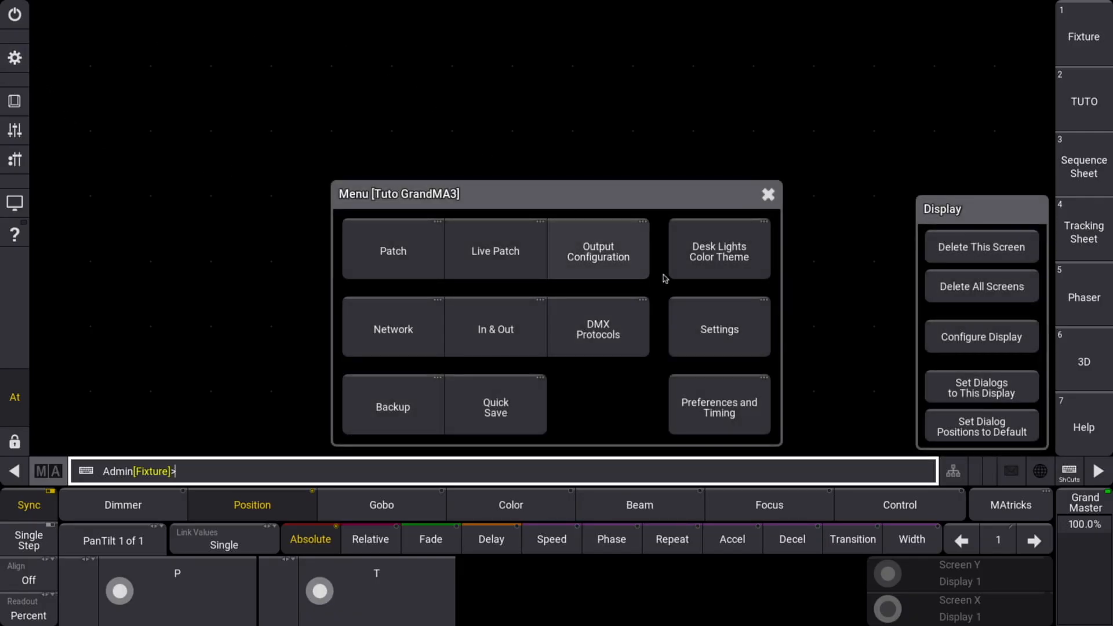
pyautogui.click(717, 332)
pyautogui.click(729, 335)
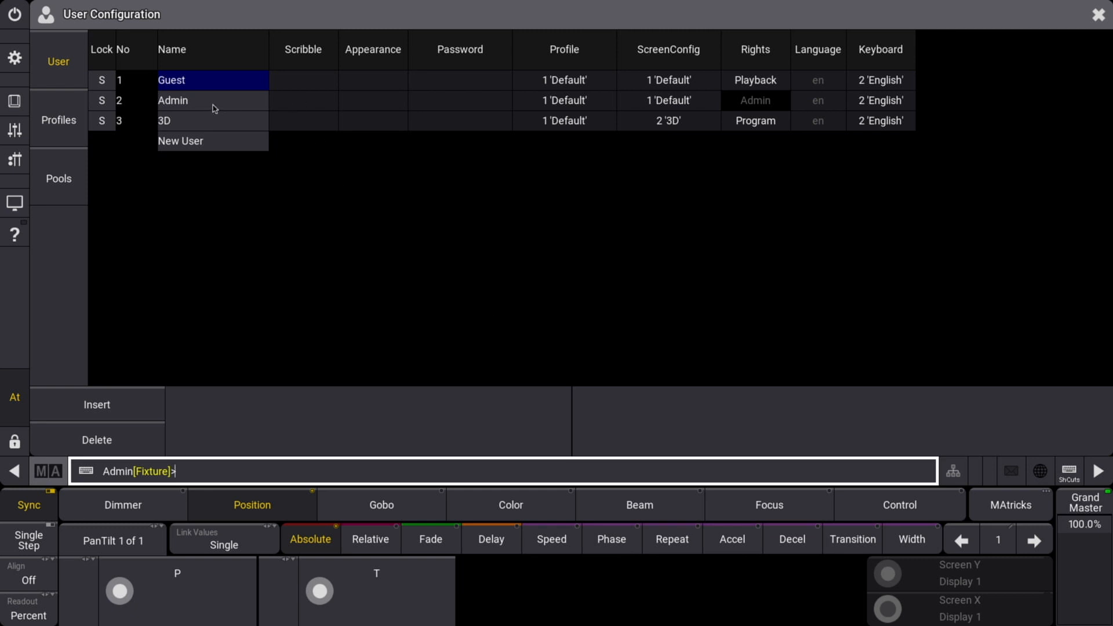
# Step: Create a new user named 'remote' in row 4 and select its Password cell
pyautogui.click(174, 472)
pyautogui.click(207, 143)
pyautogui.click(191, 143)
pyautogui.write('remote')
pyautogui.press('Return')
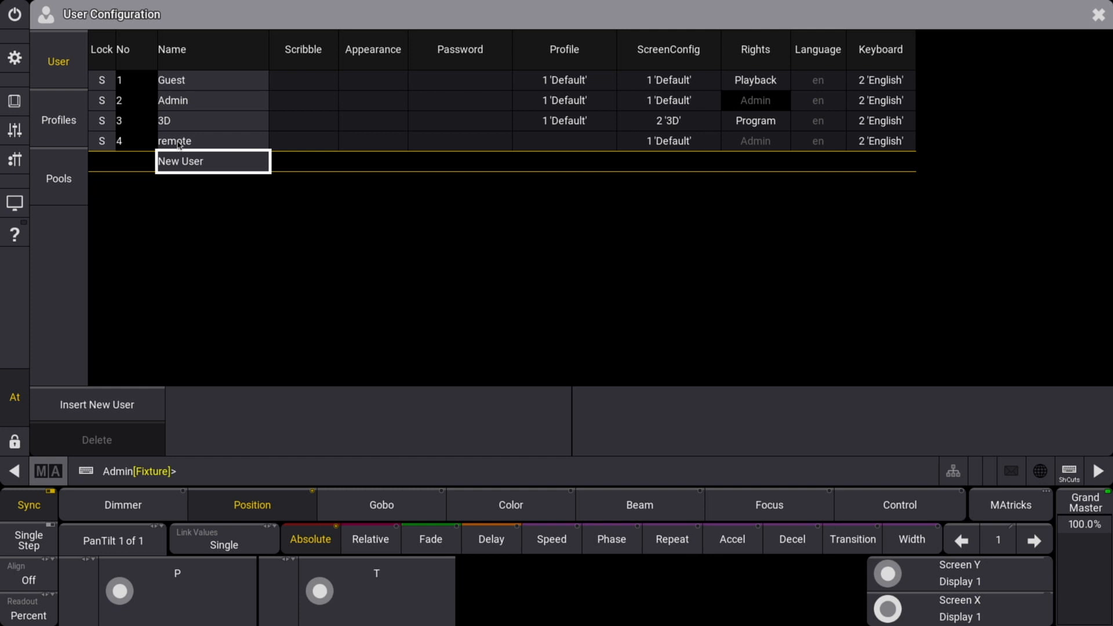
pyautogui.click(424, 145)
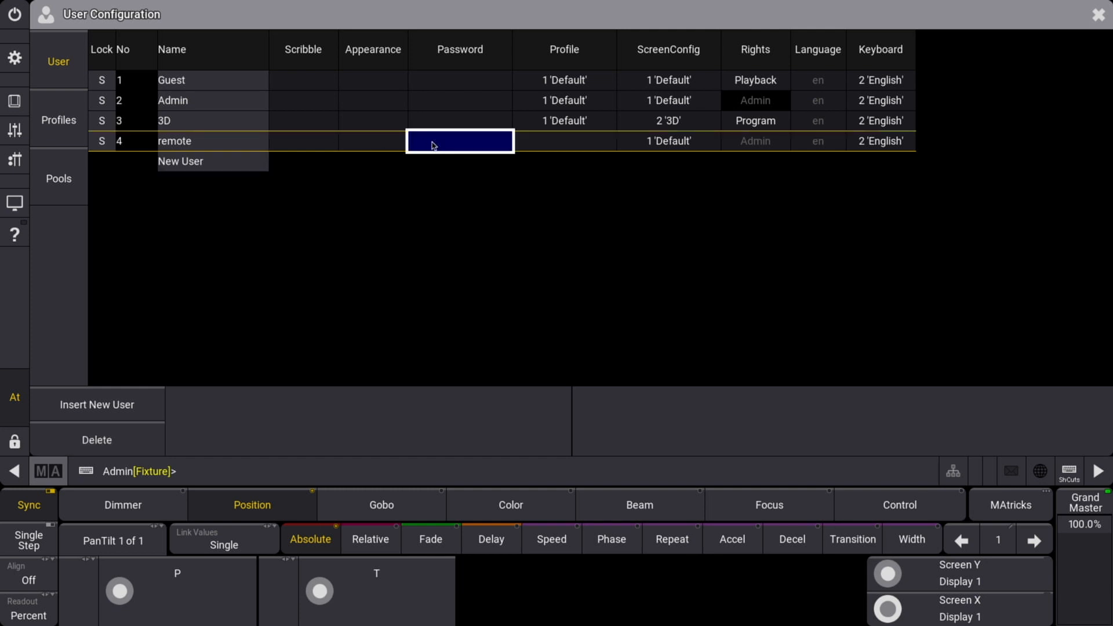
# Step: Enter and confirm a password for the remote user
pyautogui.click(437, 145)
pyautogui.write('remote')
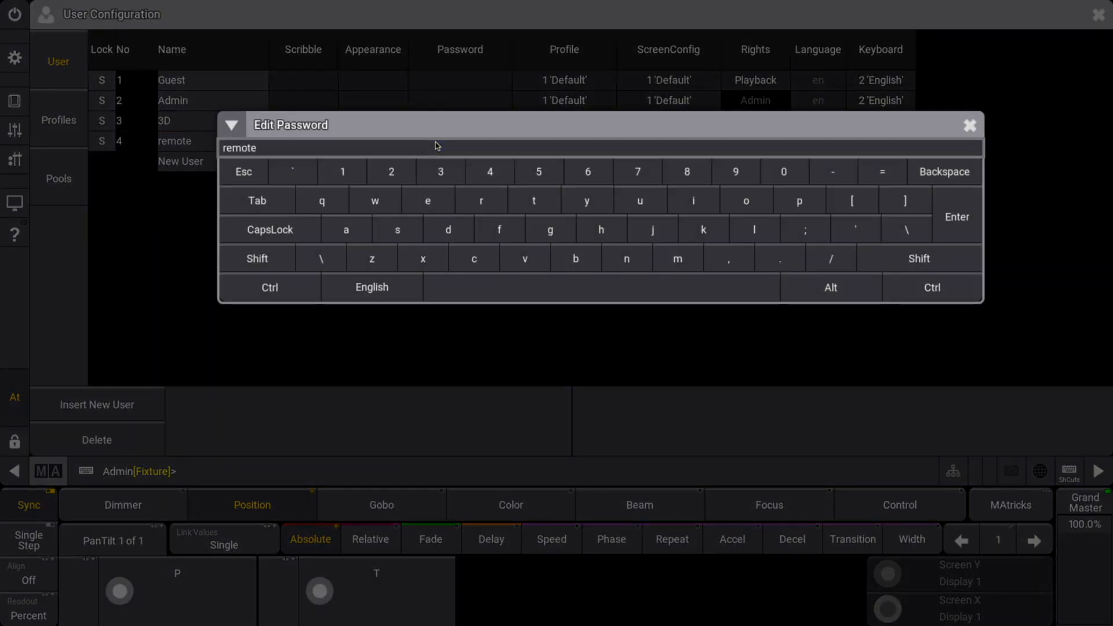
pyautogui.press('Return')
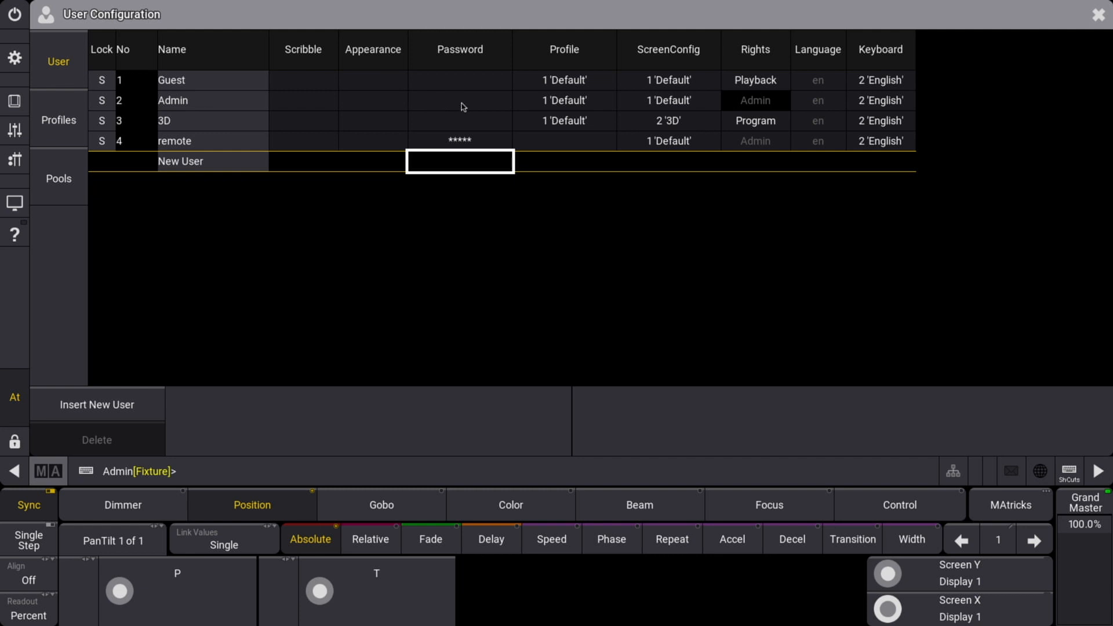
# Step: Give user 4 a New Profile named 'remote' in place of Default, then close User Configuration
pyautogui.click(470, 145)
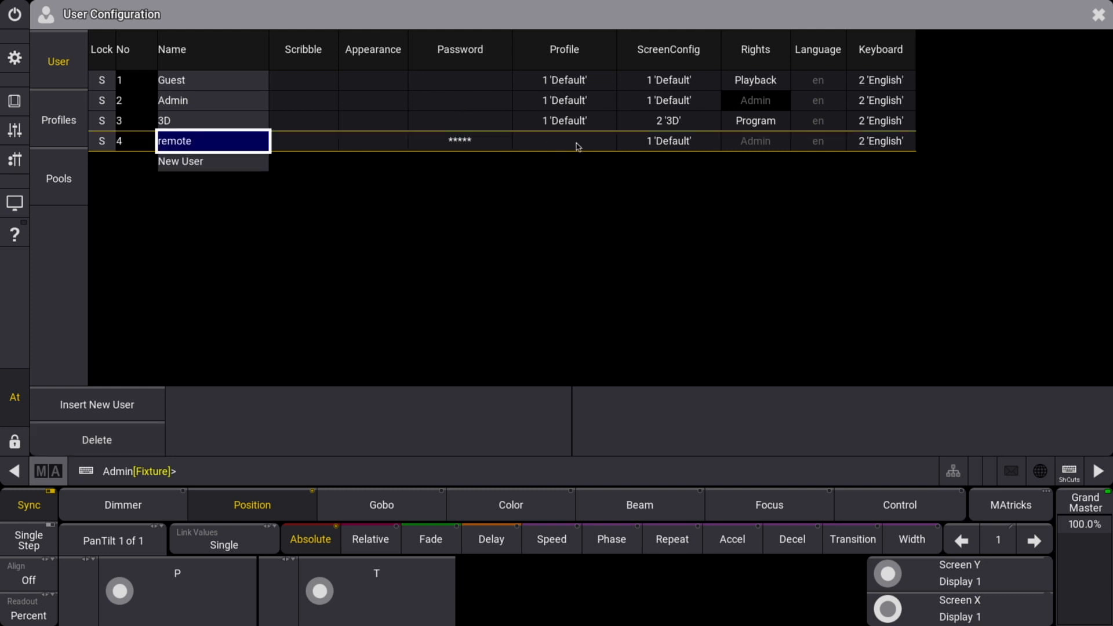
pyautogui.click(578, 146)
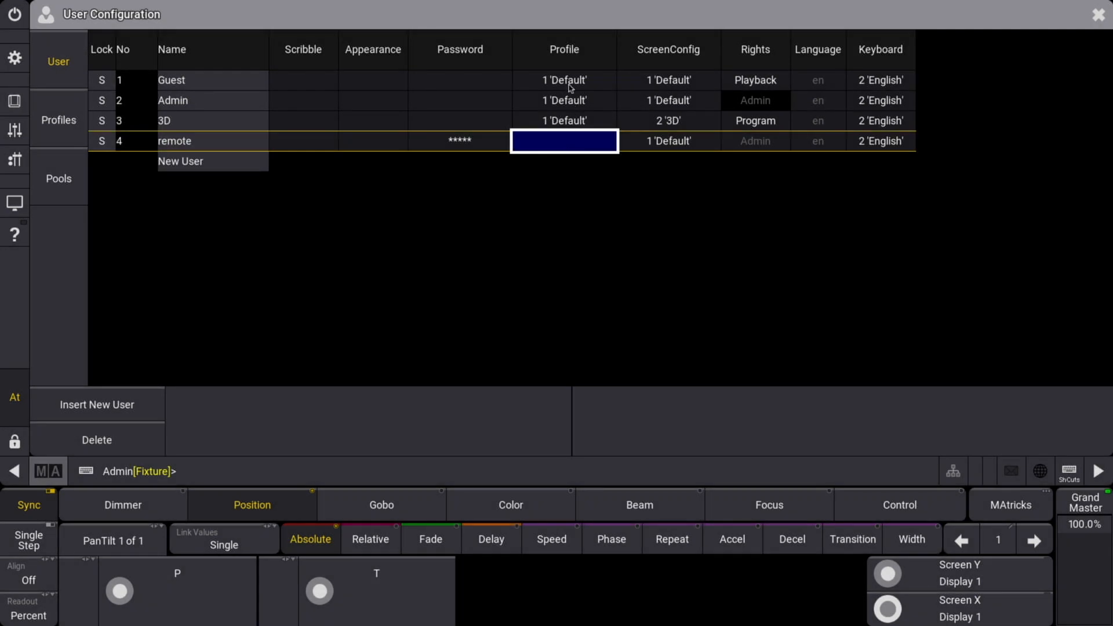
pyautogui.click(561, 148)
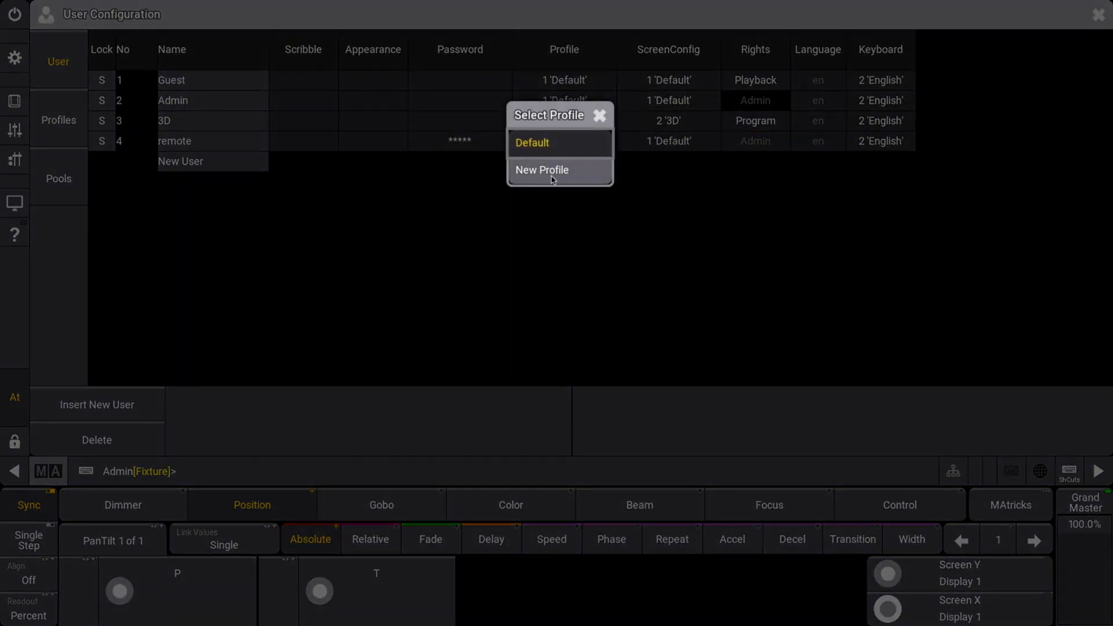
pyautogui.click(551, 175)
pyautogui.write('r')
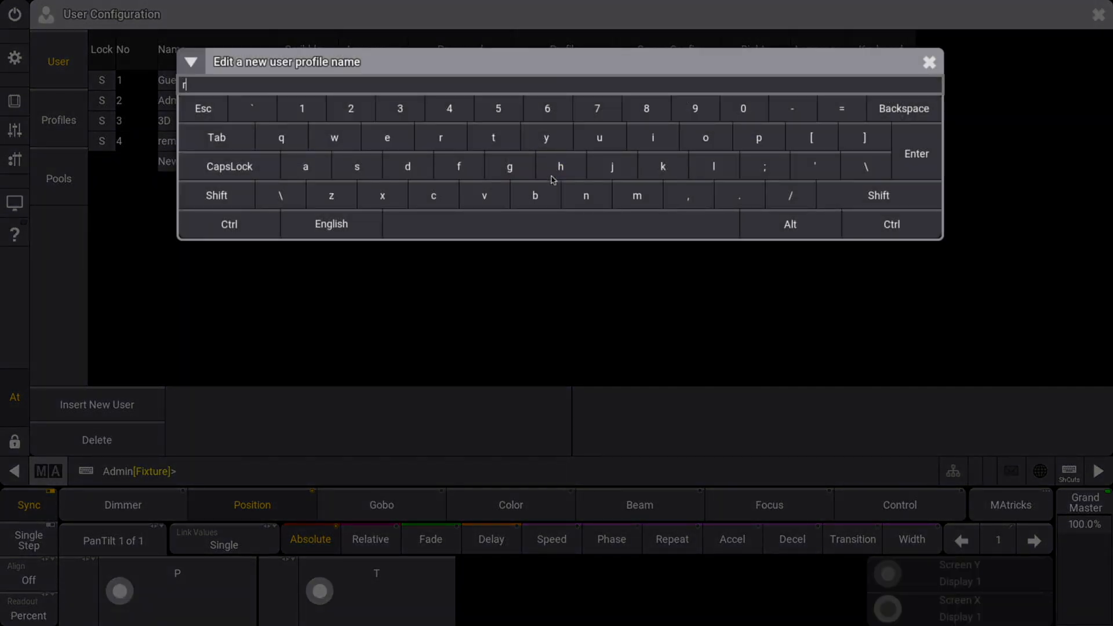
pyautogui.write('emote')
pyautogui.press('Return')
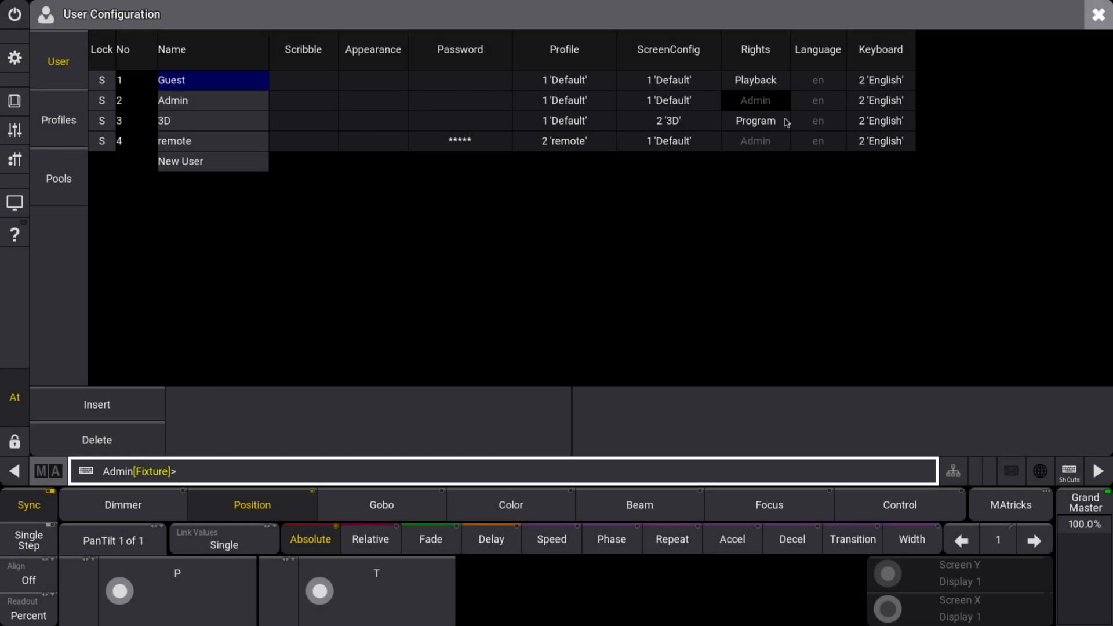
pyautogui.click(1100, 17)
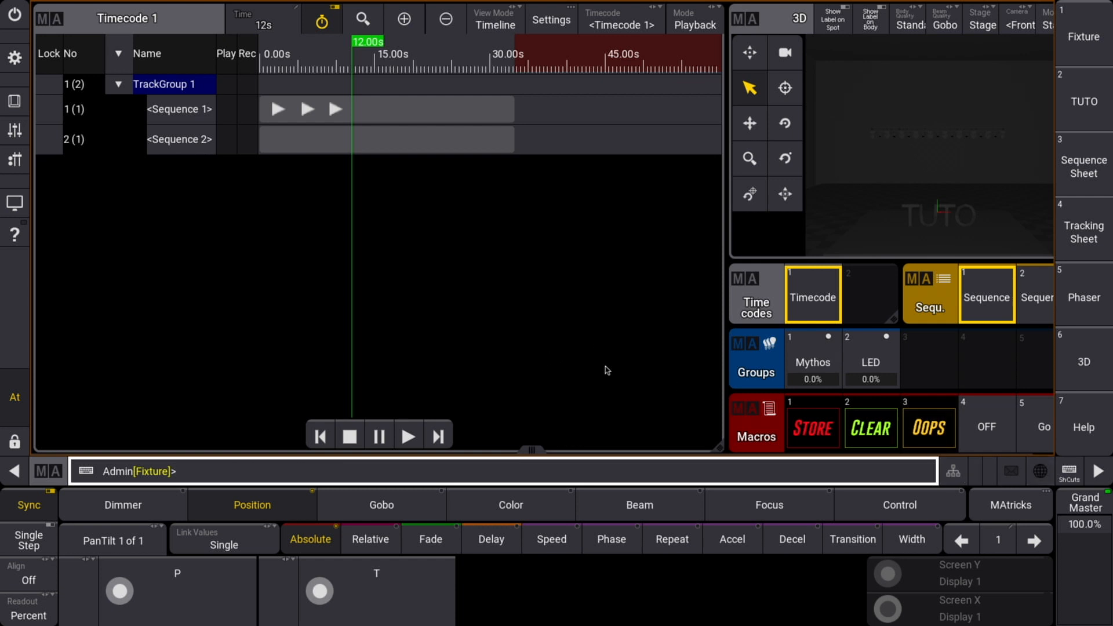
pyautogui.click(1065, 470)
pyautogui.press('s')
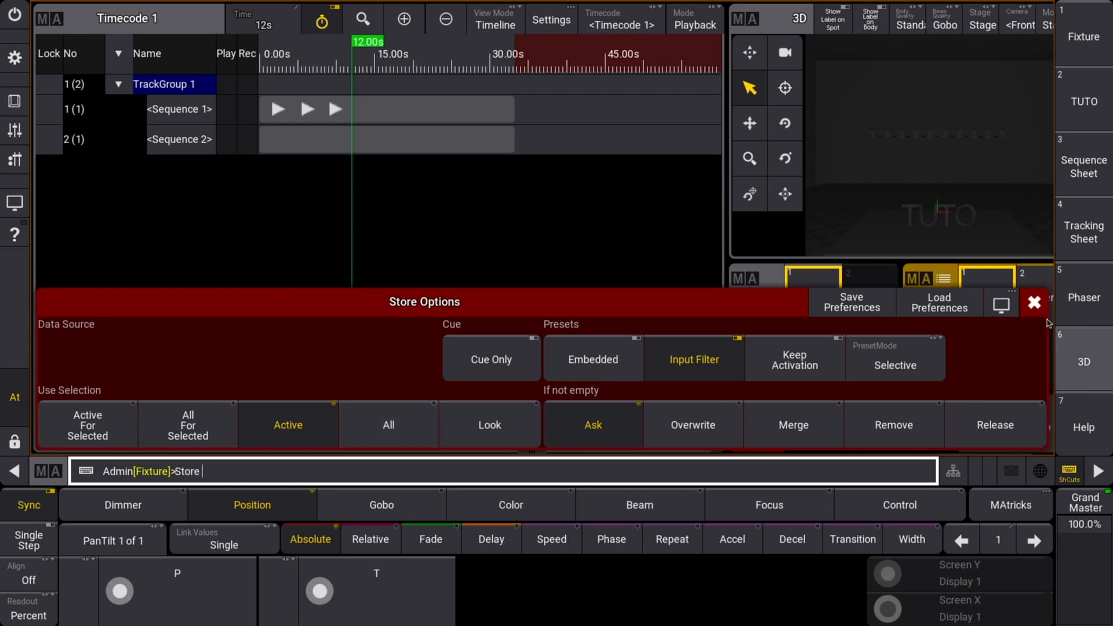
pyautogui.click(1034, 302)
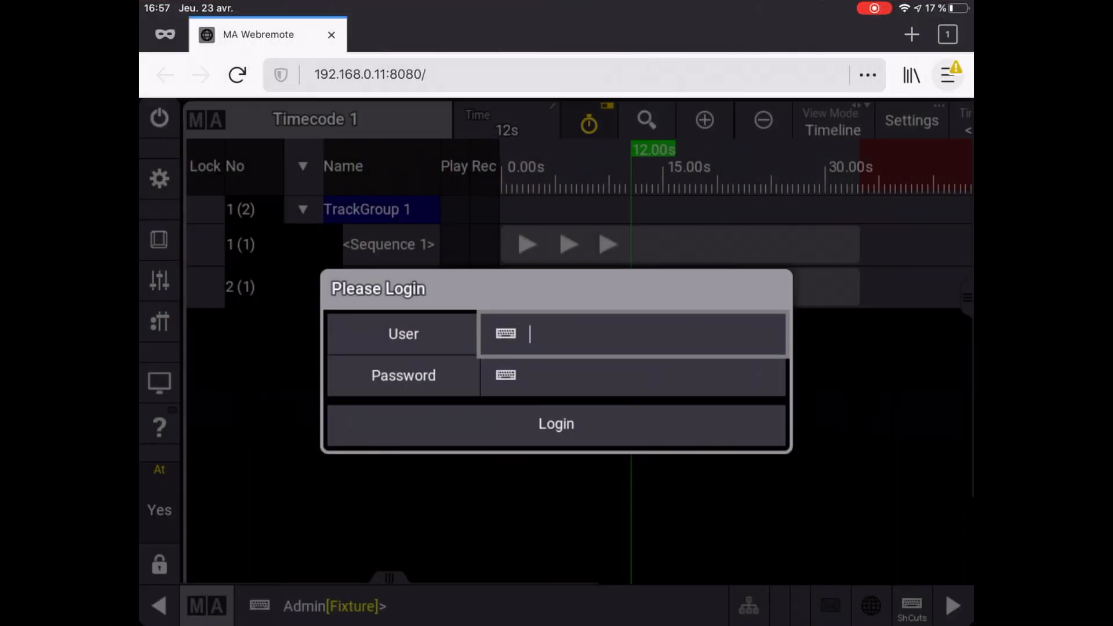
# Step: Log in to the web remote as user 'remote' with that user's password
pyautogui.click(506, 333)
pyautogui.write('r')
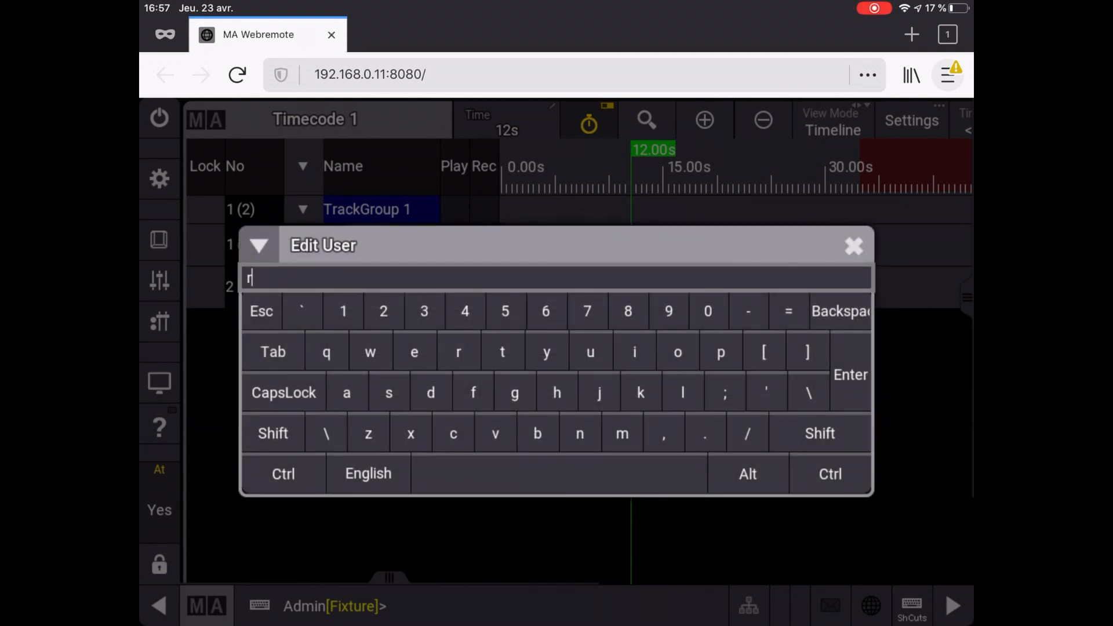
pyautogui.write('emote')
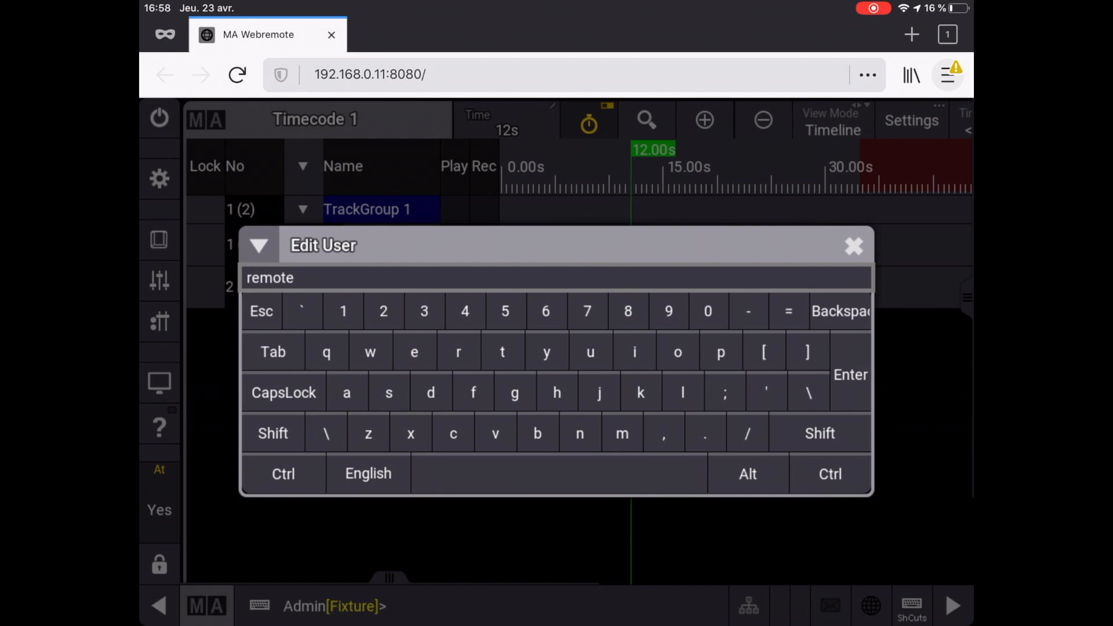
pyautogui.press('Return')
pyautogui.click(507, 375)
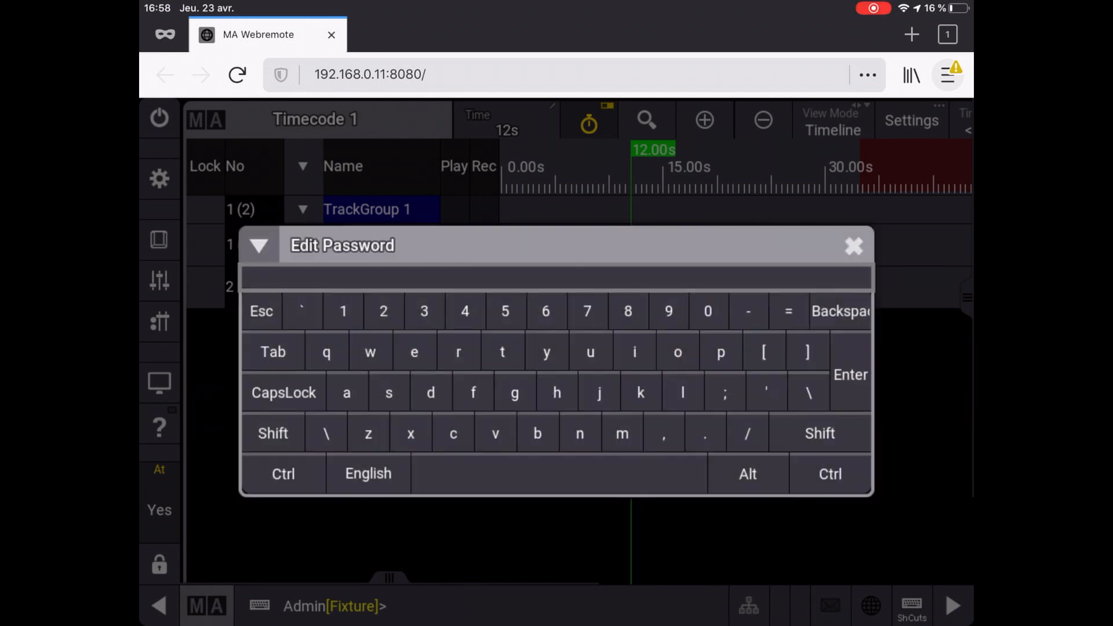
pyautogui.write('remote')
pyautogui.press('Return')
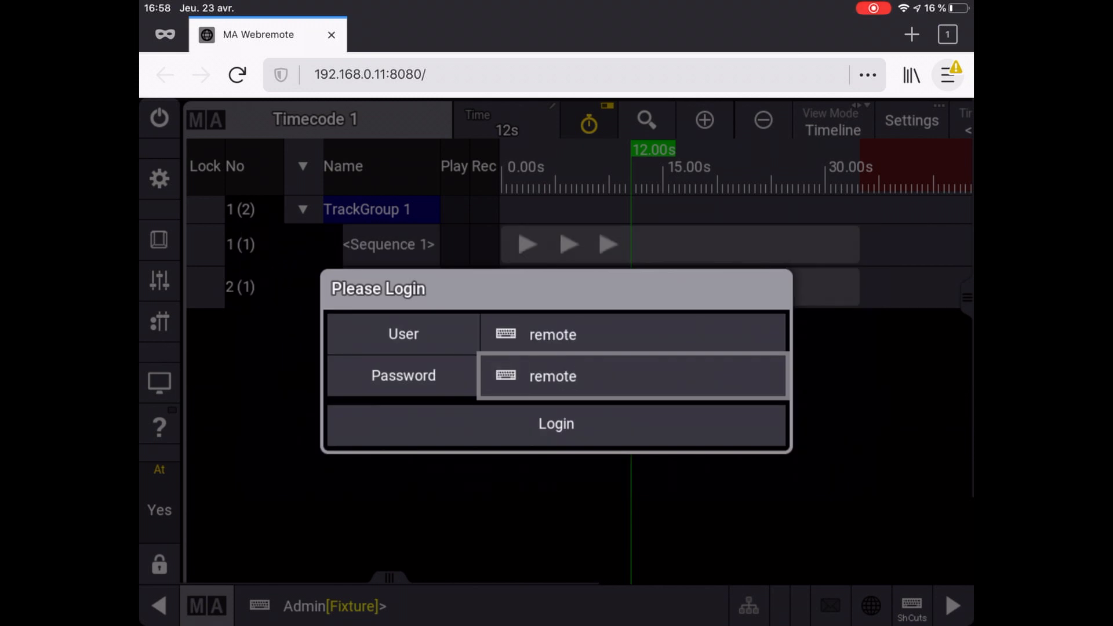
pyautogui.click(556, 424)
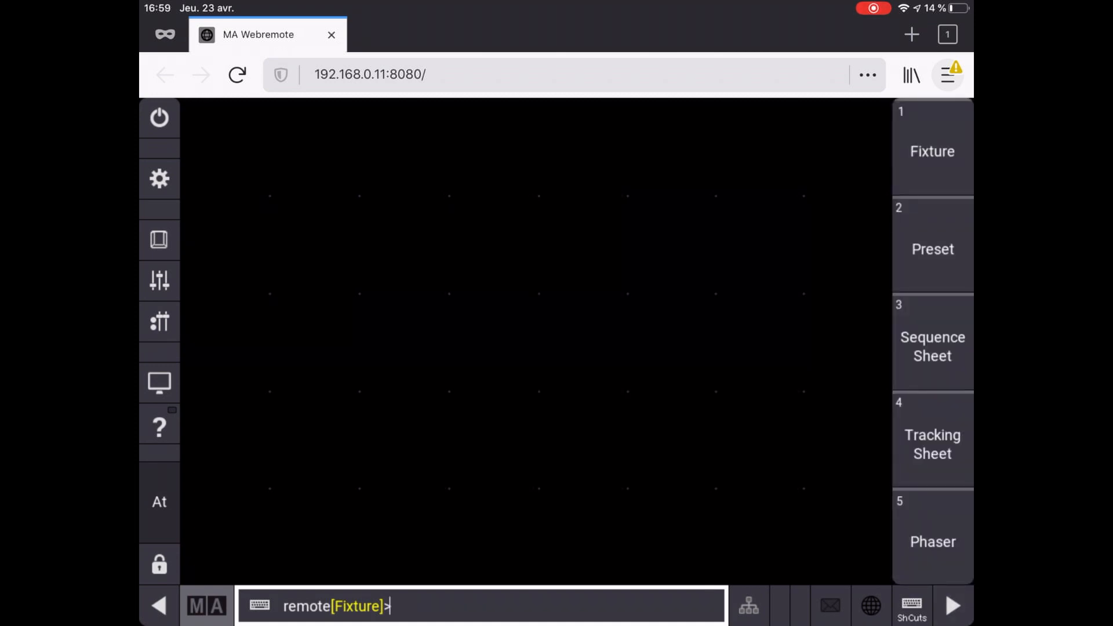
# Step: Recall the stored Preset view showing Selection Grid, Groups pool and Dimmer presets
pyautogui.click(933, 250)
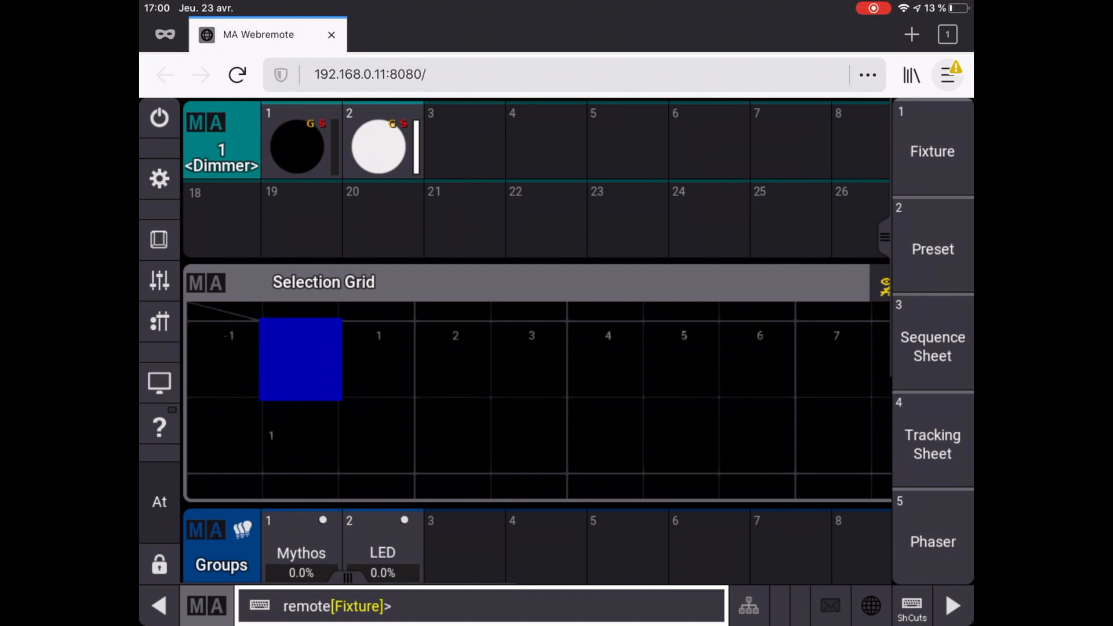
# Step: Delete all screen windows, hide the view bar, and mark out a new window area
pyautogui.click(160, 179)
pyautogui.click(790, 290)
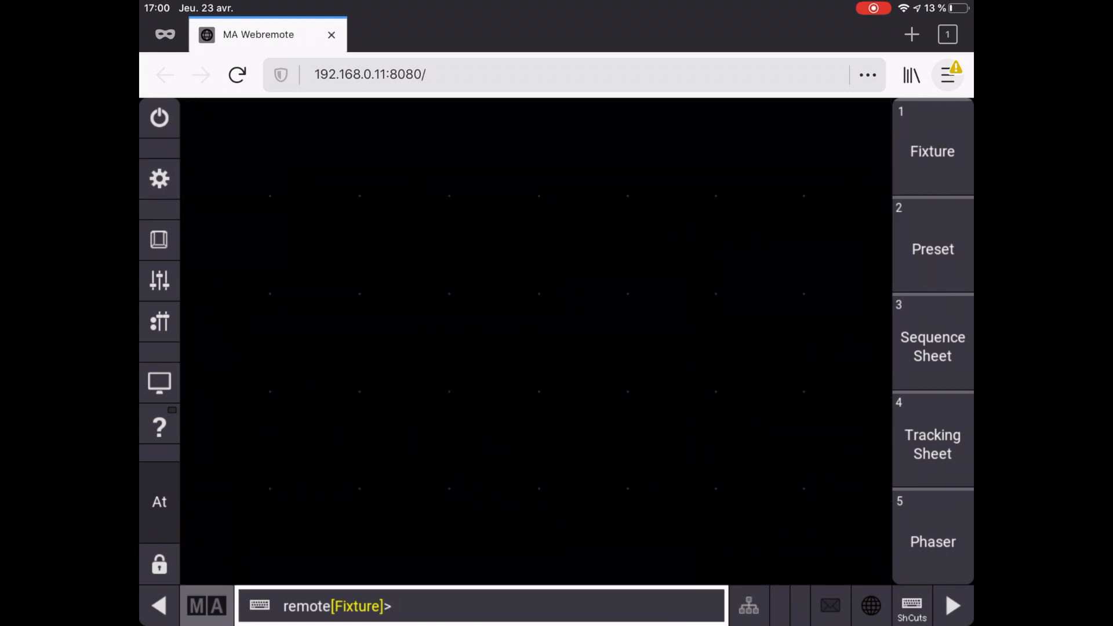
pyautogui.click(952, 606)
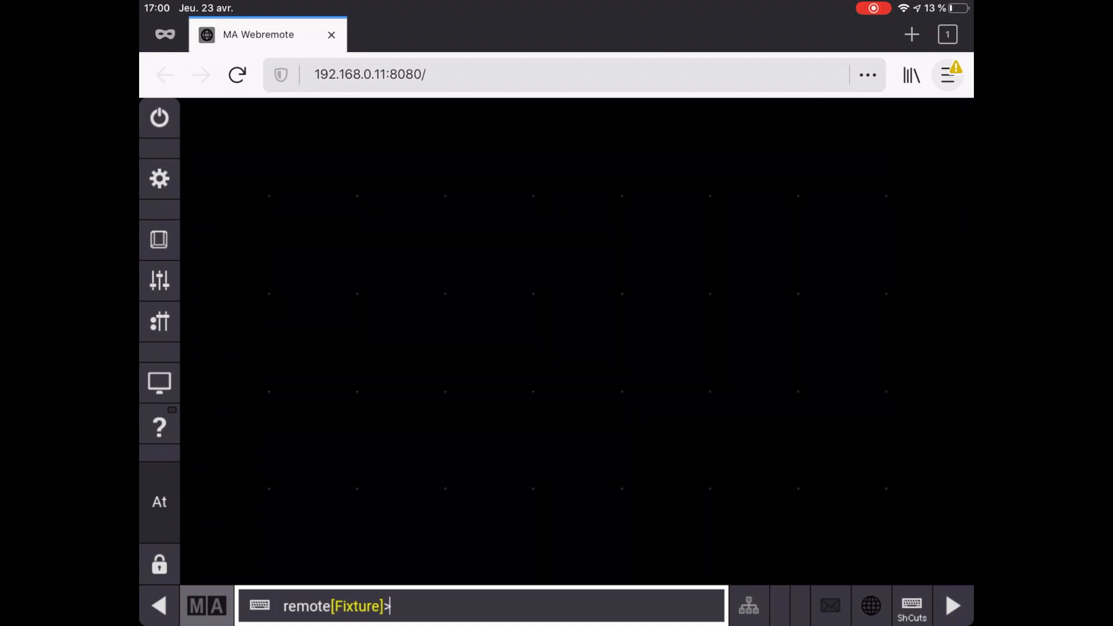
pyautogui.moveTo(195, 114); pyautogui.dragTo(869, 345)
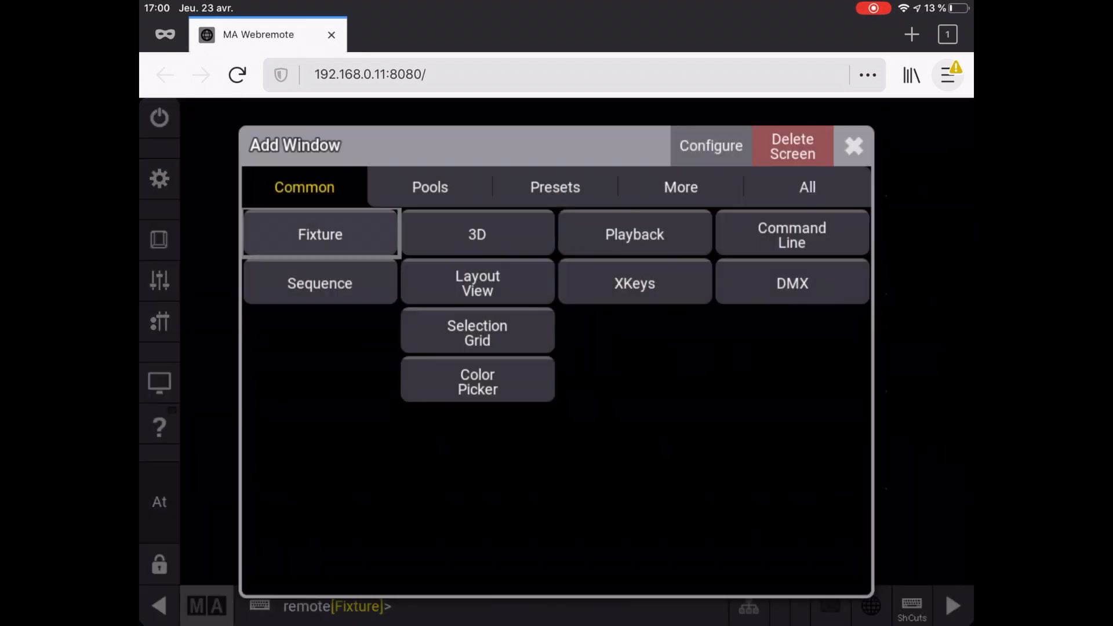
pyautogui.click(320, 235)
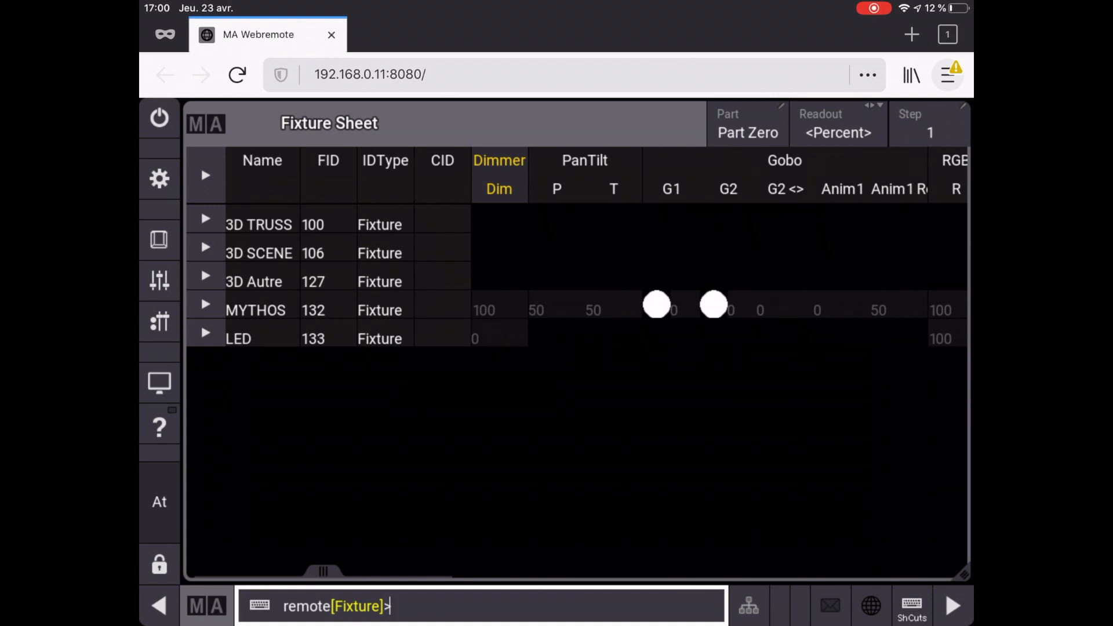
pyautogui.click(954, 606)
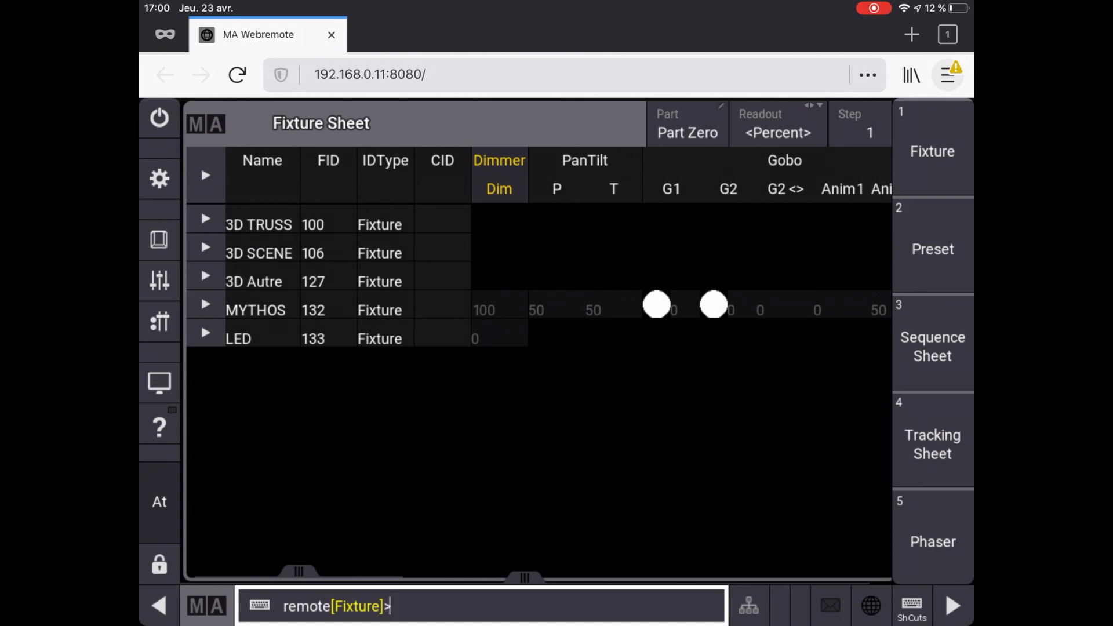
pyautogui.click(933, 150)
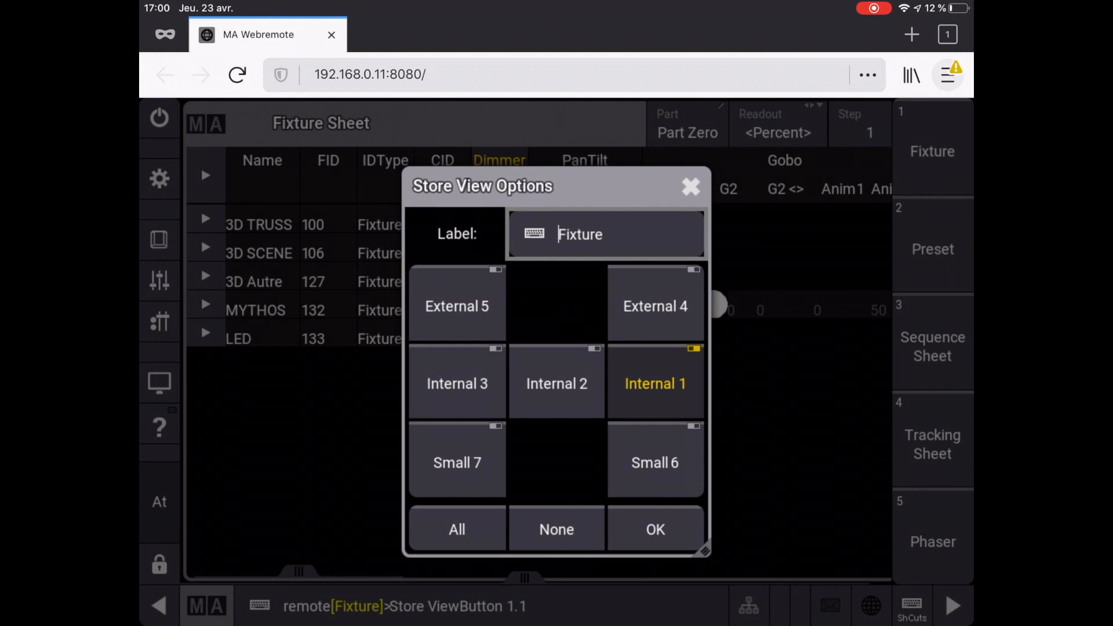
pyautogui.click(656, 530)
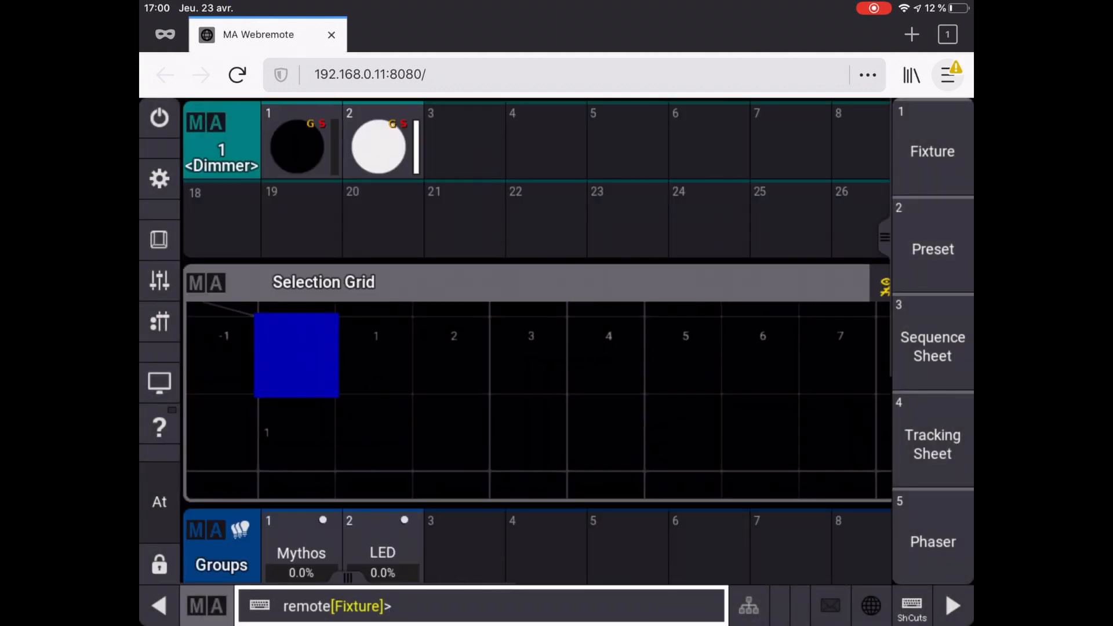
# Step: Clear the screen and add a Groups pool on top with a large Color Picker below
pyautogui.click(159, 179)
pyautogui.click(870, 291)
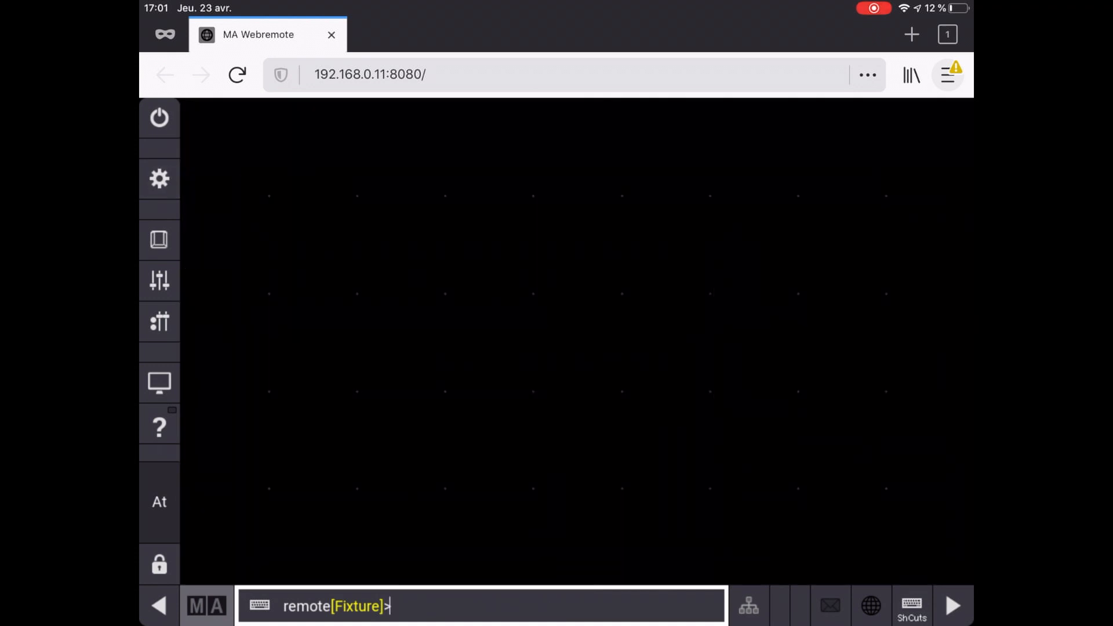
pyautogui.moveTo(194, 108); pyautogui.dragTo(953, 197)
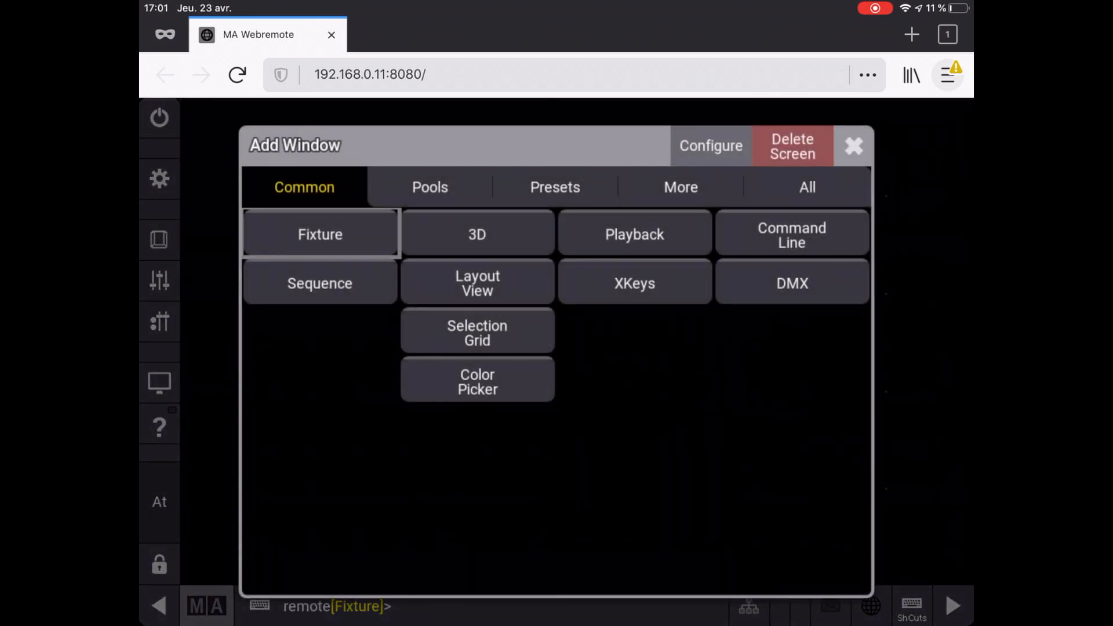
pyautogui.click(431, 188)
pyautogui.click(321, 234)
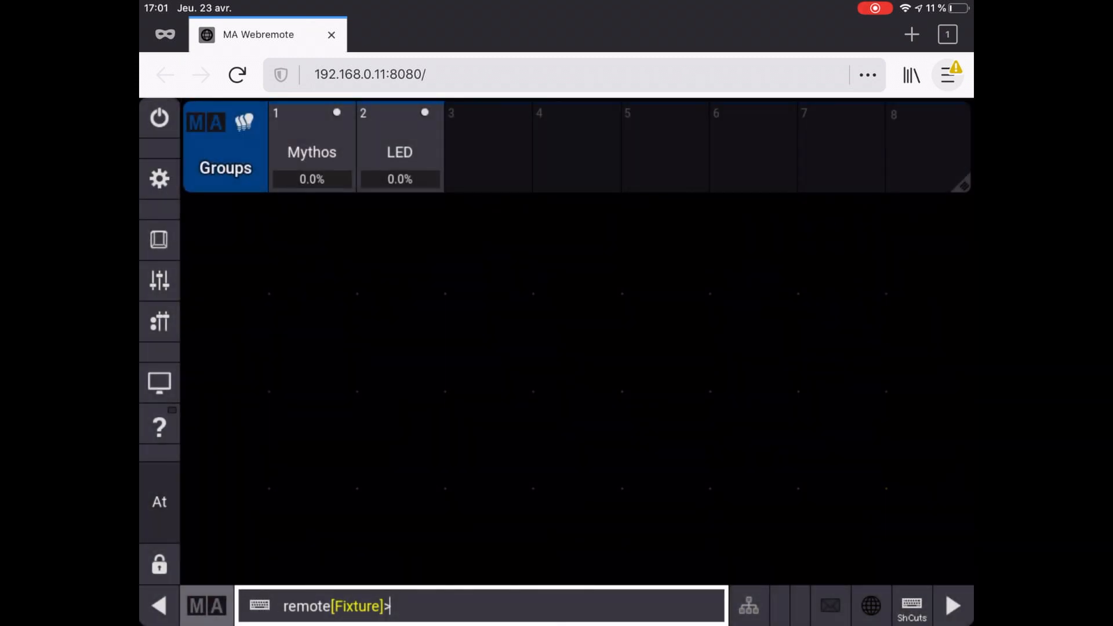
pyautogui.moveTo(197, 202); pyautogui.dragTo(964, 569)
pyautogui.click(303, 188)
pyautogui.click(321, 329)
# Step: Store this layout as ViewButton 1.2, then check it against the Fixture view
pyautogui.click(954, 606)
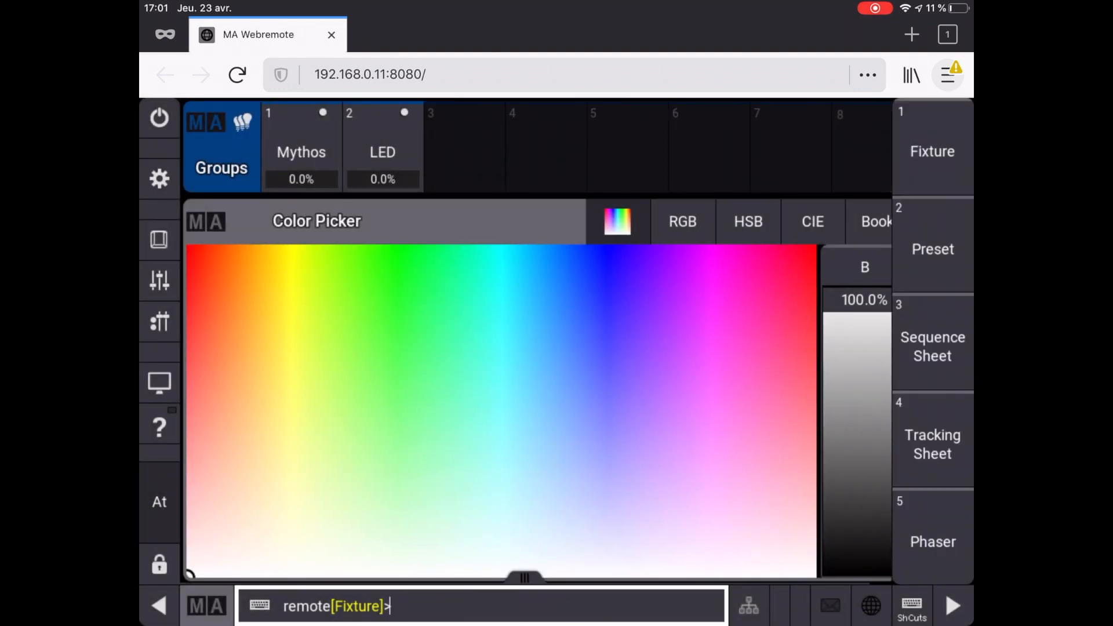
pyautogui.click(934, 246)
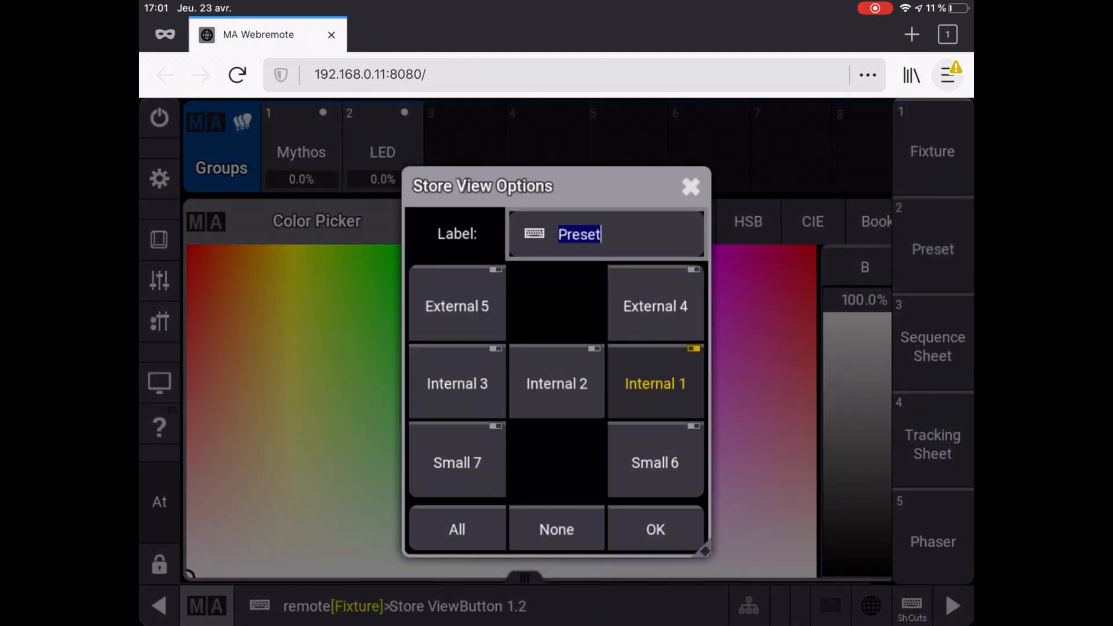
pyautogui.click(656, 527)
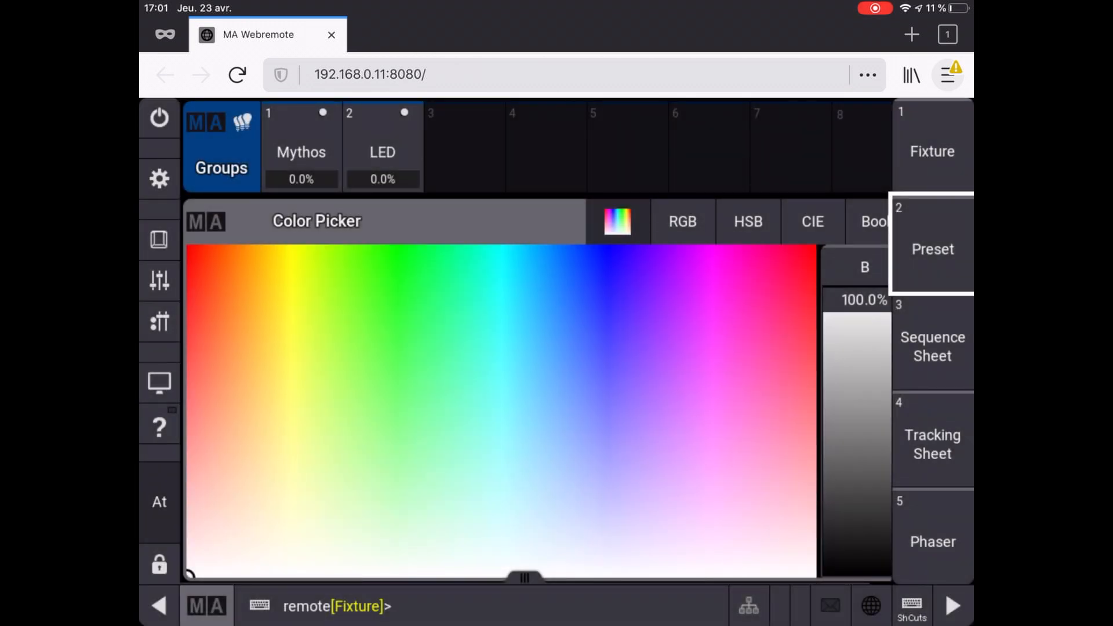
pyautogui.click(933, 147)
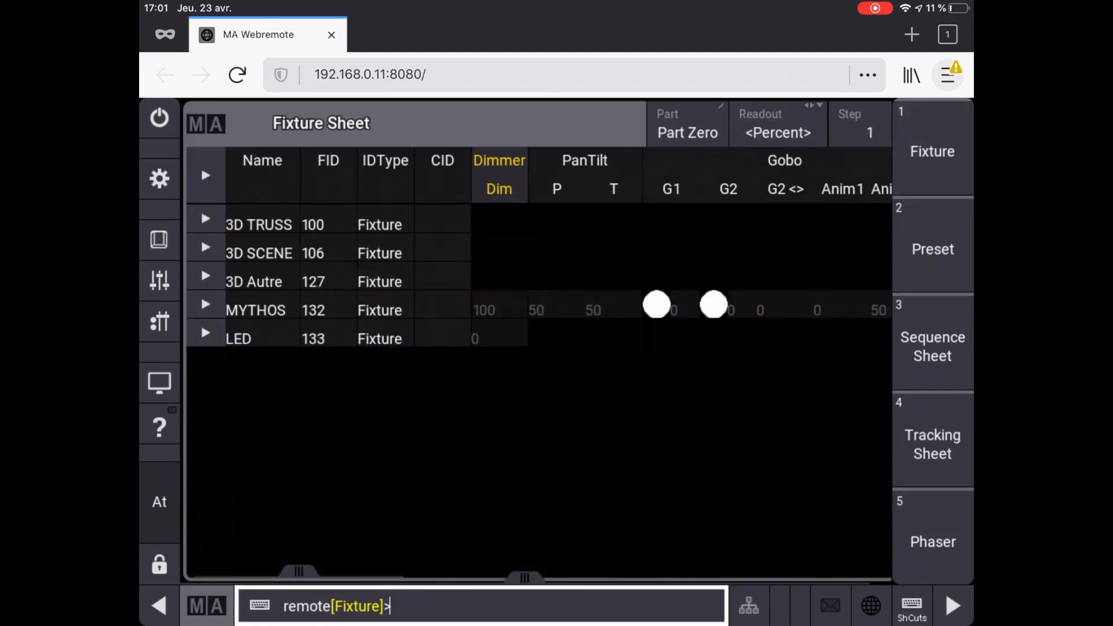
pyautogui.click(933, 247)
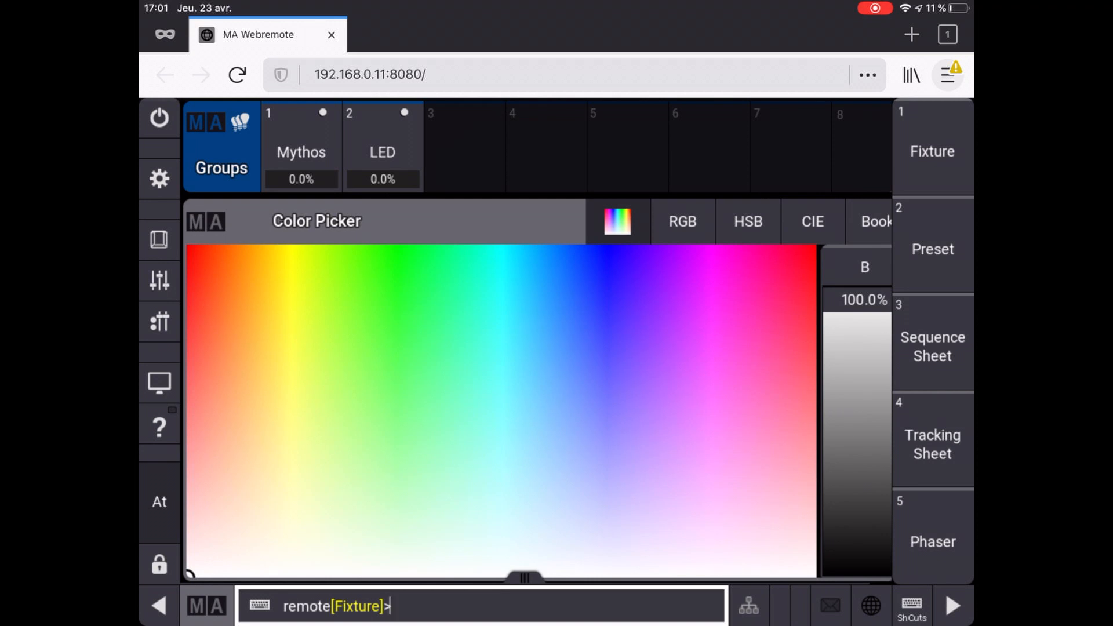
# Step: Turn on Show Encoder Bar in Configure Display, toggling Show Command Line off and on
pyautogui.click(159, 179)
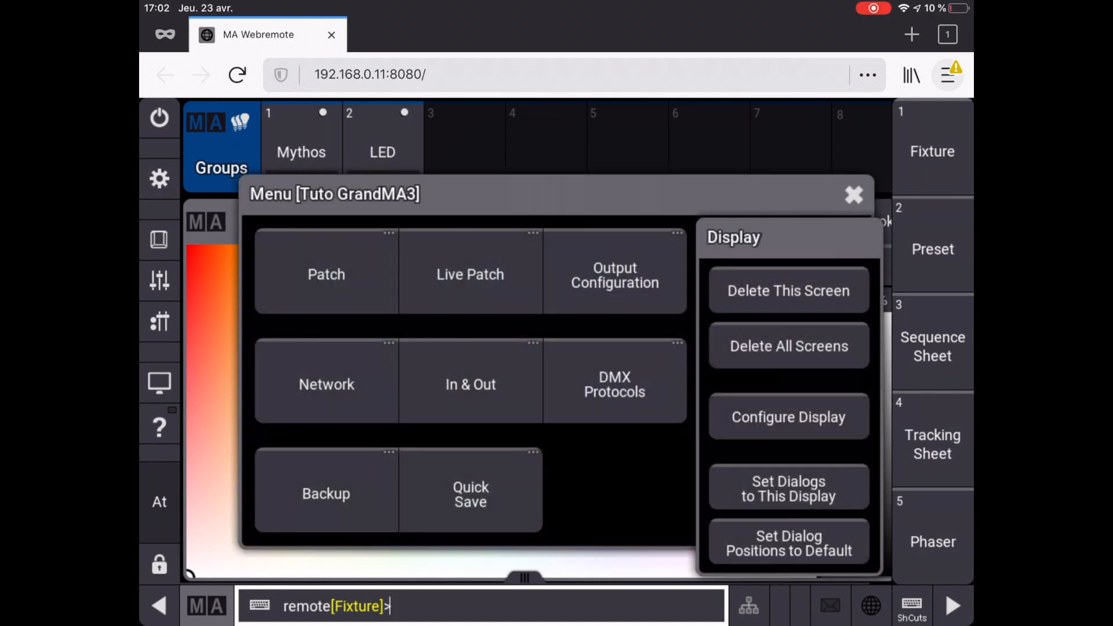
pyautogui.click(789, 417)
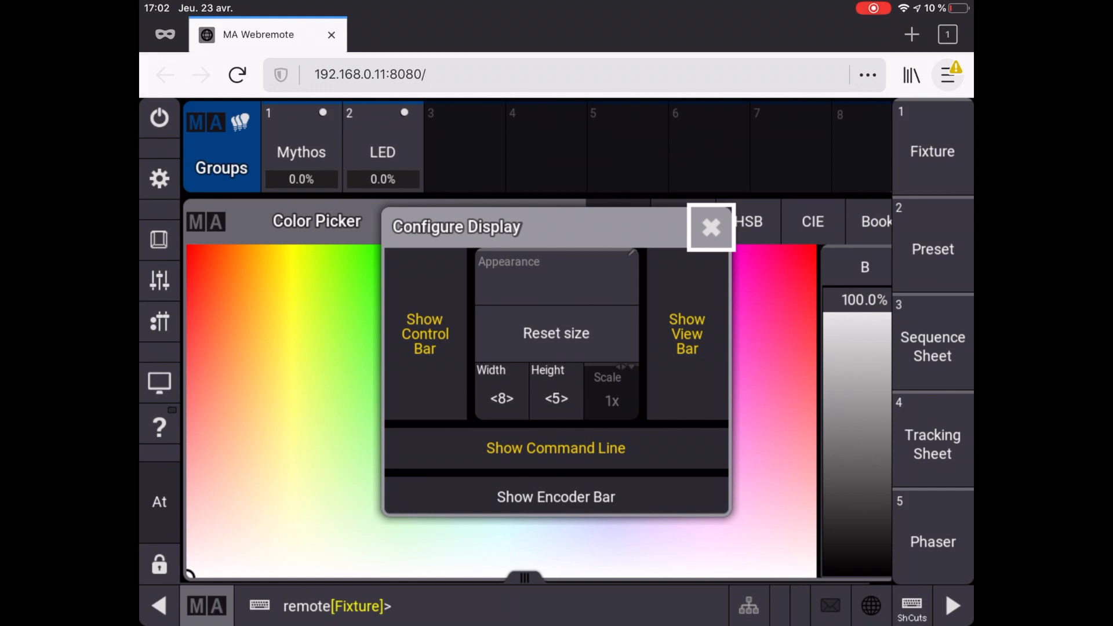
pyautogui.click(556, 497)
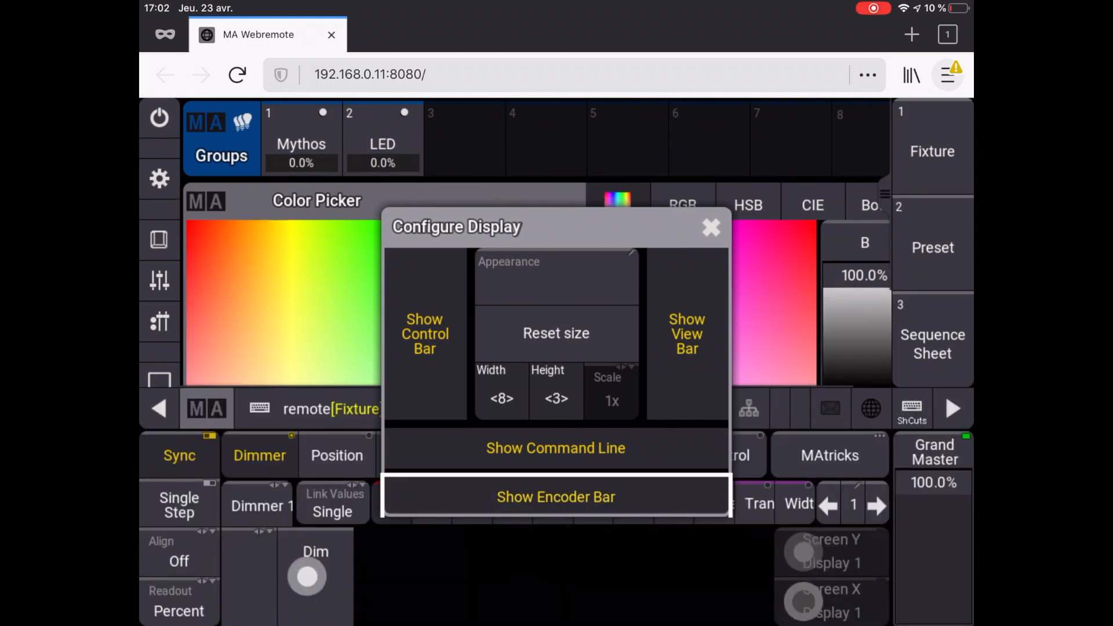
pyautogui.click(556, 497)
pyautogui.click(556, 497)
pyautogui.click(556, 449)
pyautogui.click(556, 448)
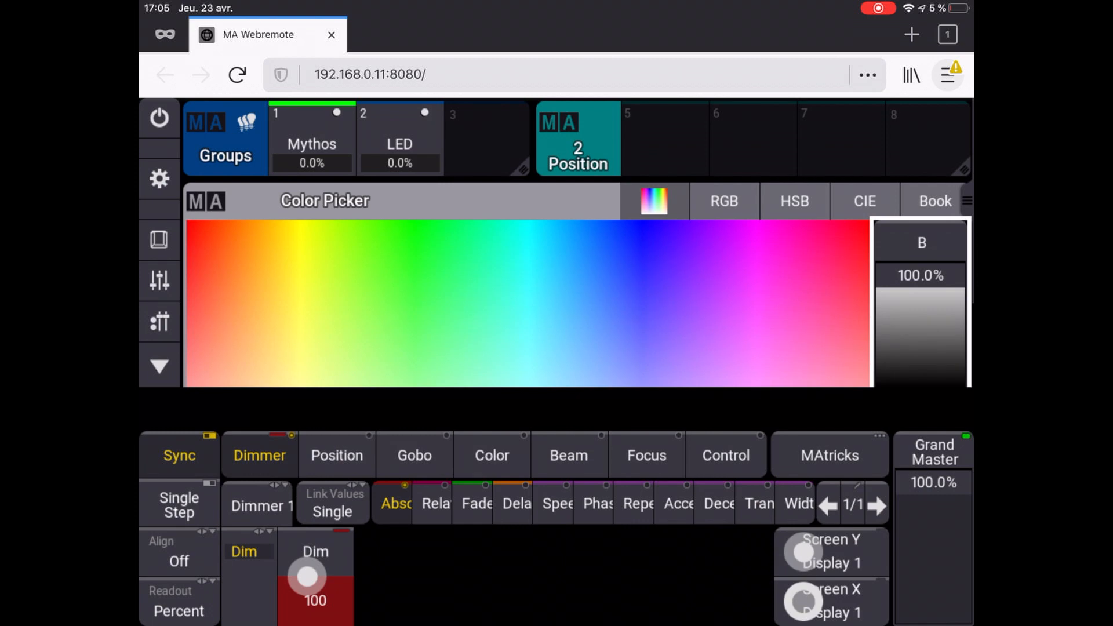
# Step: Enable Show Command Line in Configure Display and close the dialog
pyautogui.click(160, 178)
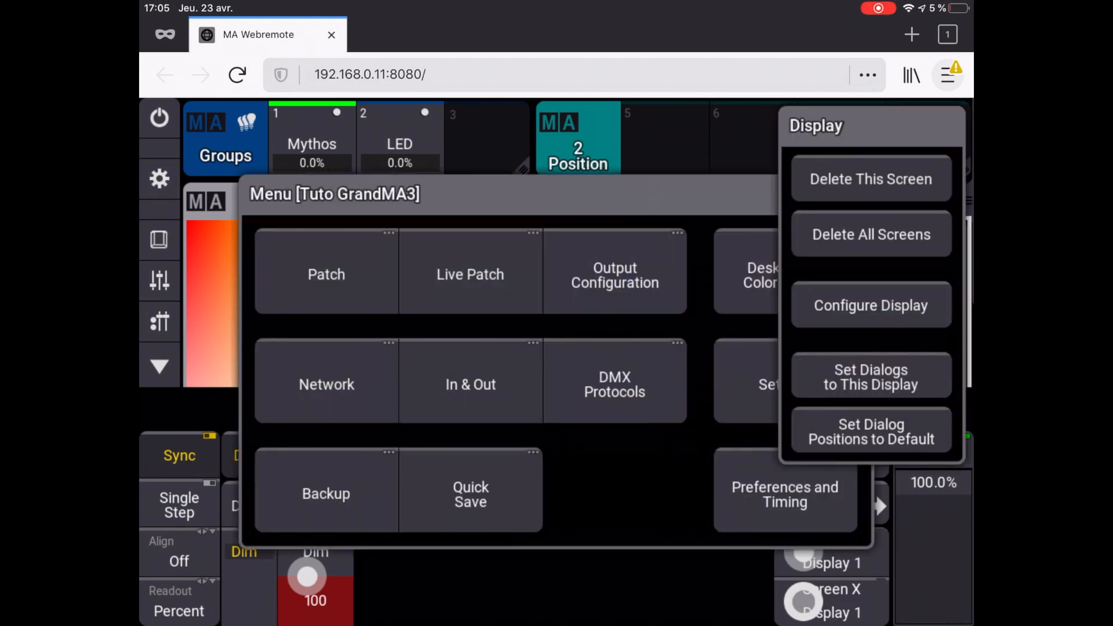
pyautogui.click(871, 306)
pyautogui.click(556, 448)
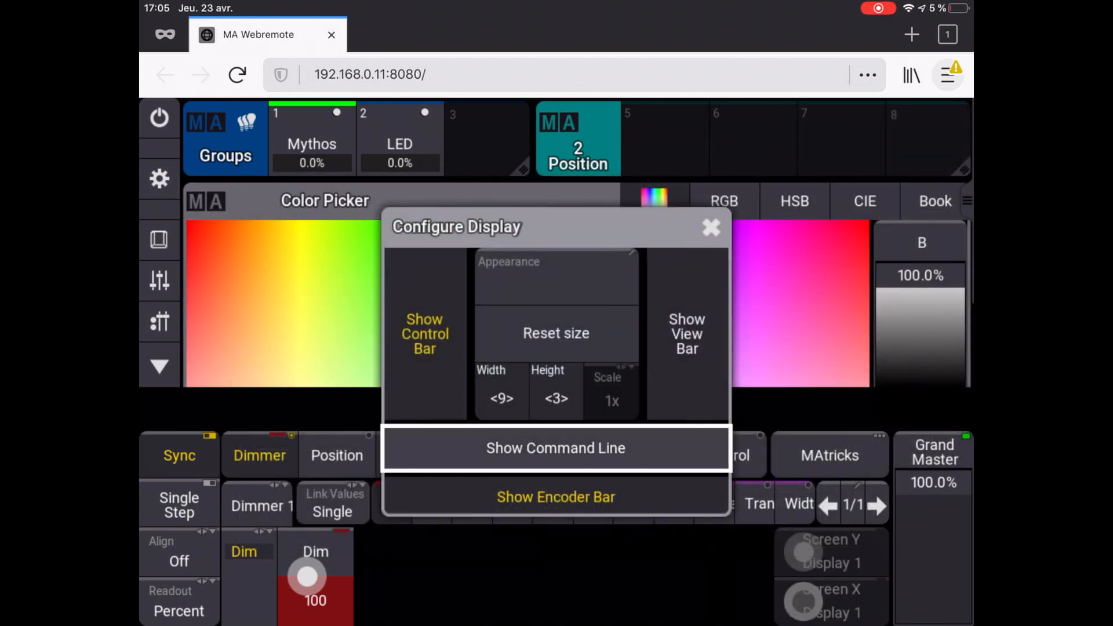
pyautogui.click(711, 227)
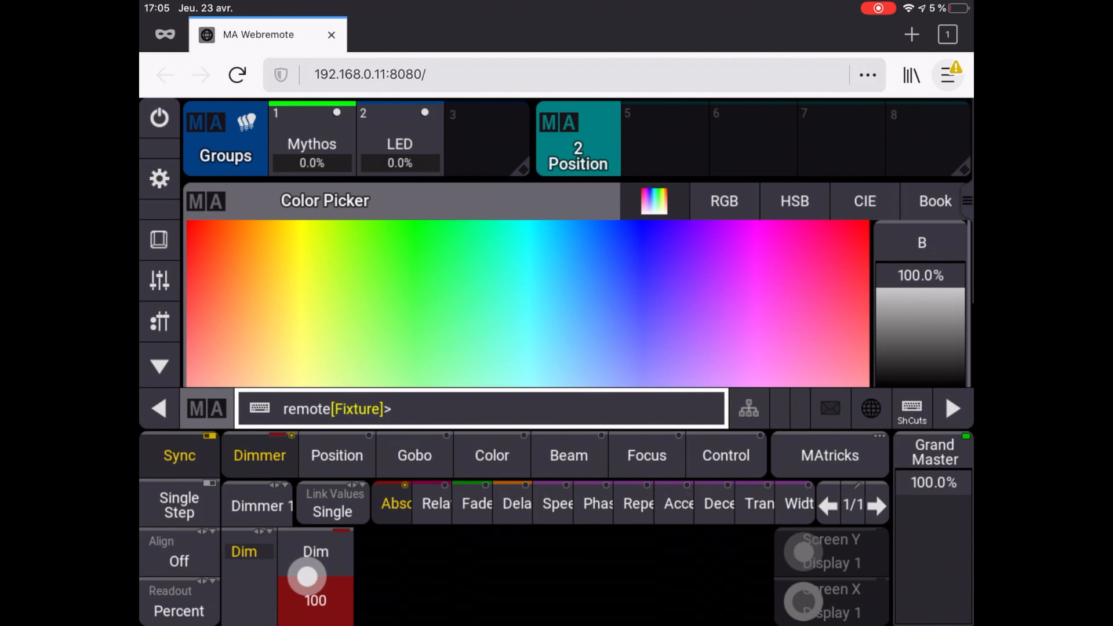
# Step: Set the Mythos fixtures to pan 76 and tilt 24, storing Position preset 5
pyautogui.click(337, 456)
pyautogui.moveTo(442, 577); pyautogui.dragTo(442, 549)
pyautogui.moveTo(308, 577)
pyautogui.mouseDown()
pyautogui.moveTo(307, 543)
pyautogui.moveTo(308, 564)
pyautogui.mouseUp()
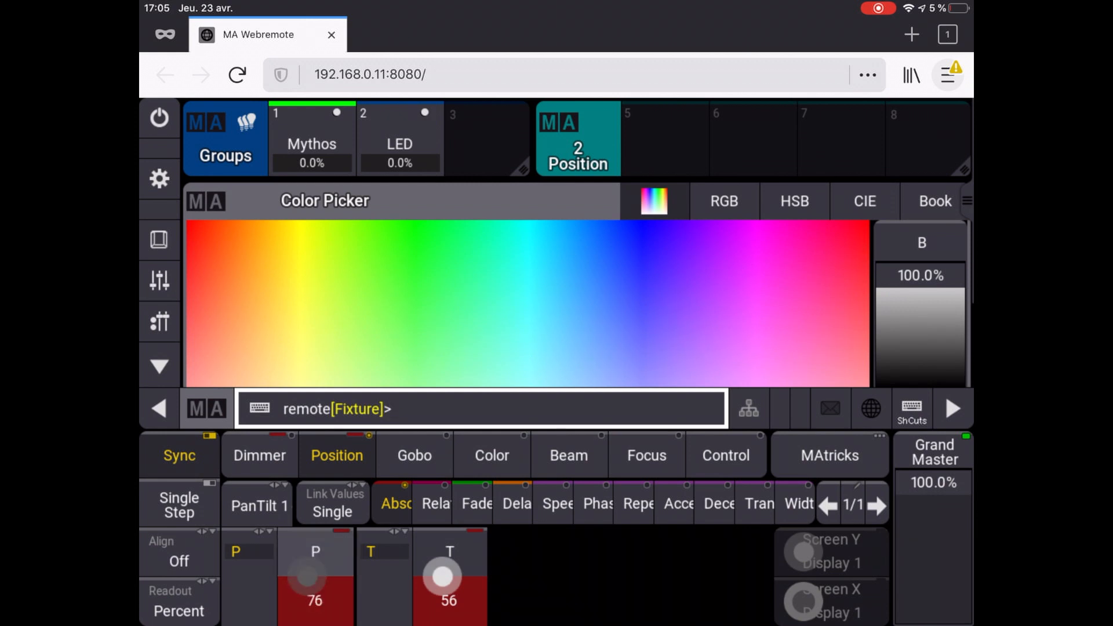
pyautogui.moveTo(442, 577); pyautogui.dragTo(442, 590)
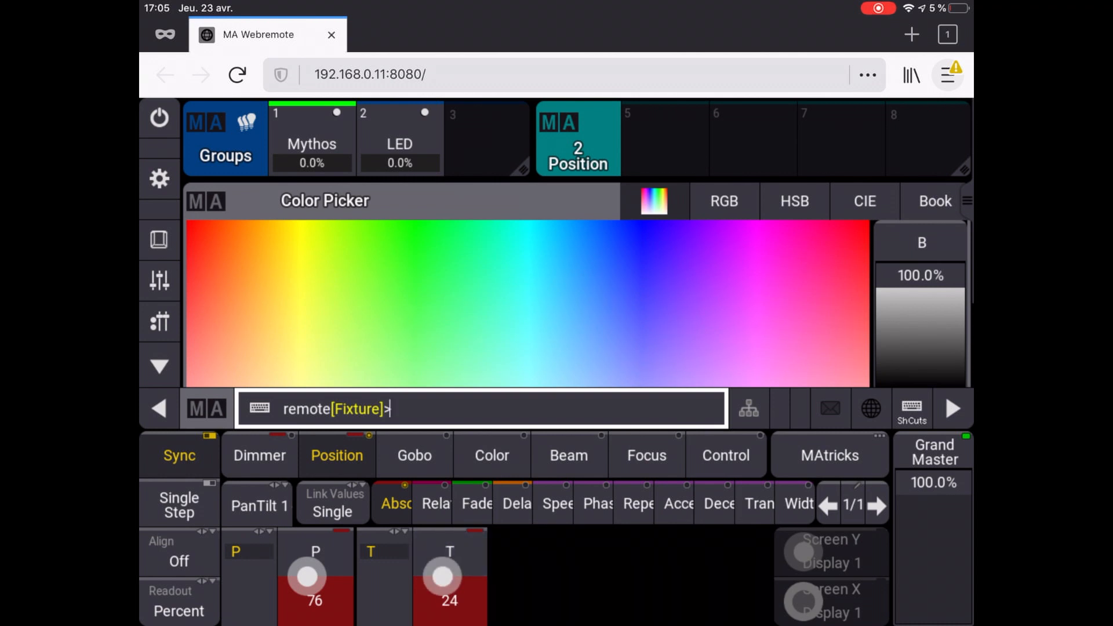
pyautogui.click(665, 139)
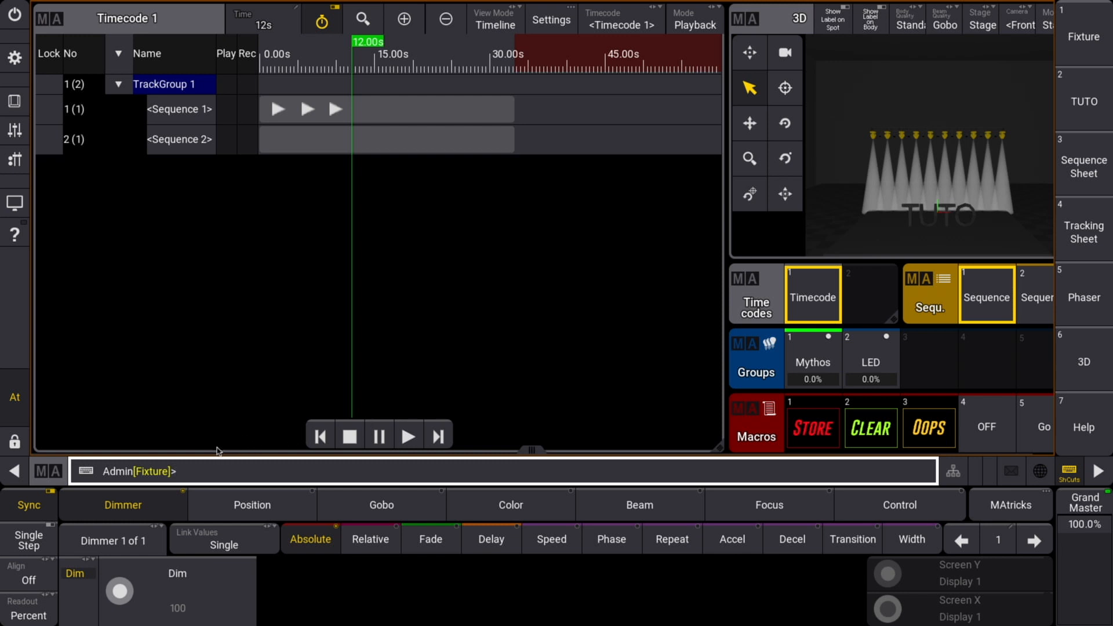
# Step: Discard the mistyped command and run 'login' from the onPC command line
pyautogui.click(215, 465)
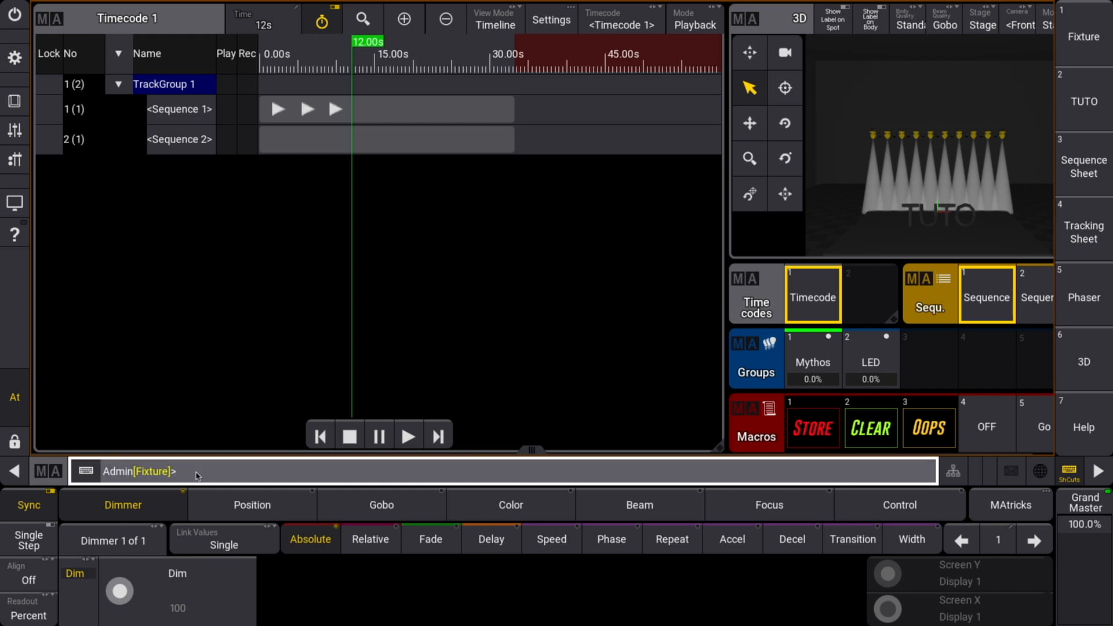
pyautogui.write('Off Group If')
pyautogui.press('BackSpace')
pyautogui.press('BackSpace')
pyautogui.press('BackSpace')
pyautogui.press('BackSpace')
pyautogui.press('BackSpace')
pyautogui.press('BackSpace')
pyautogui.press('BackSpace')
pyautogui.press('BackSpace')
pyautogui.press('BackSpace')
pyautogui.press('BackSpace')
pyautogui.press('BackSpace')
pyautogui.press('BackSpace')
pyautogui.click(1062, 479)
pyautogui.write('login')
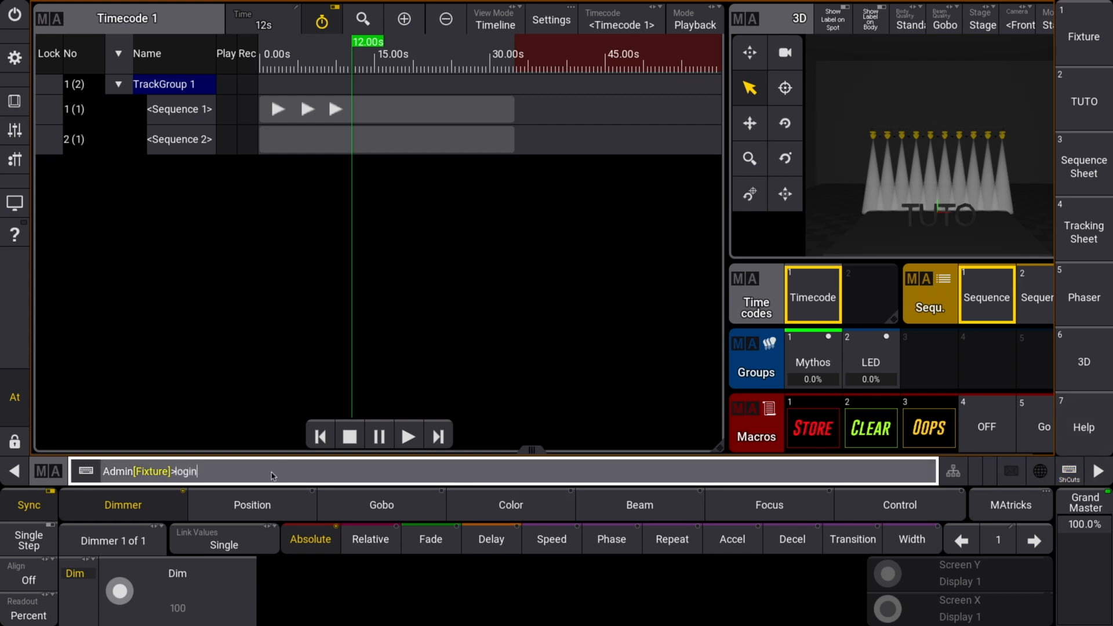
pyautogui.press('Return')
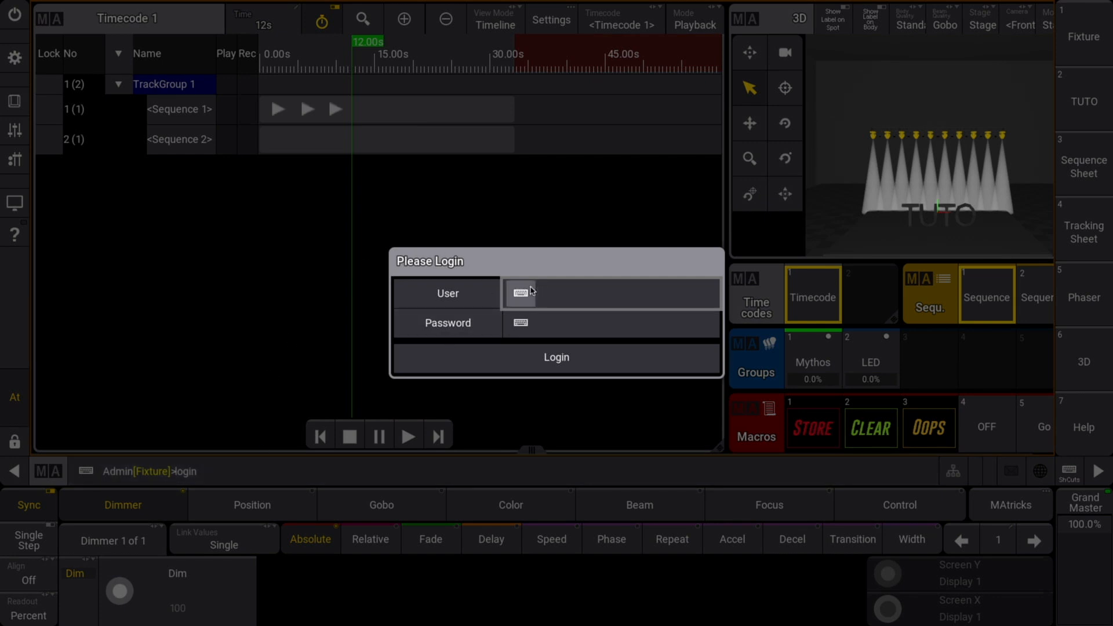
# Step: Log in as user 'remote' with its password, then adjust tilt and pan encoders
pyautogui.write('remote')
pyautogui.click(561, 324)
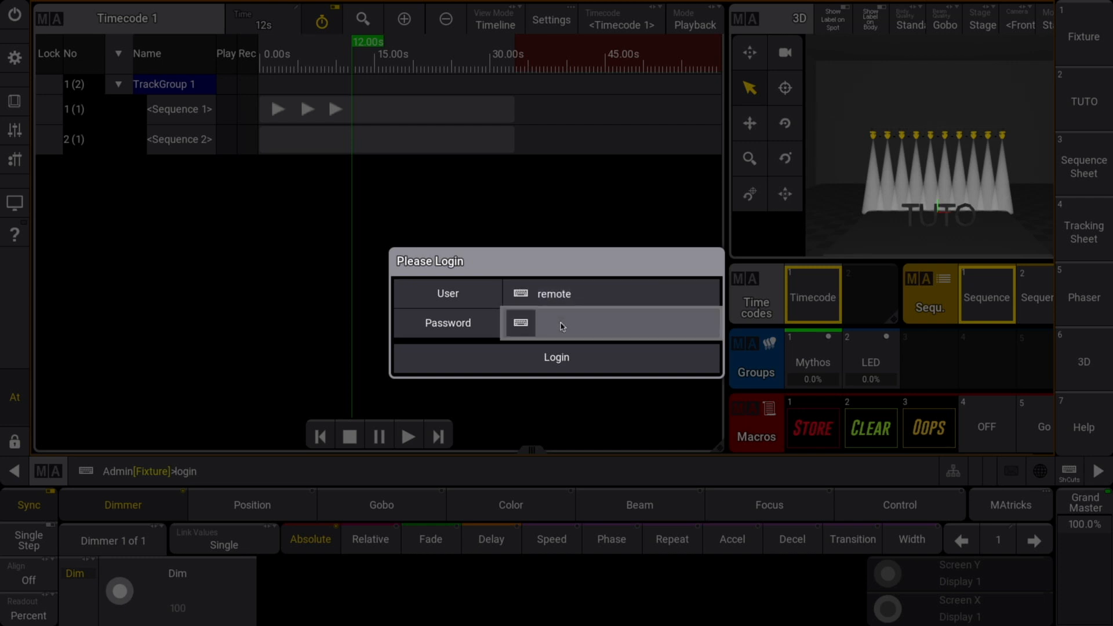
pyautogui.write('remote')
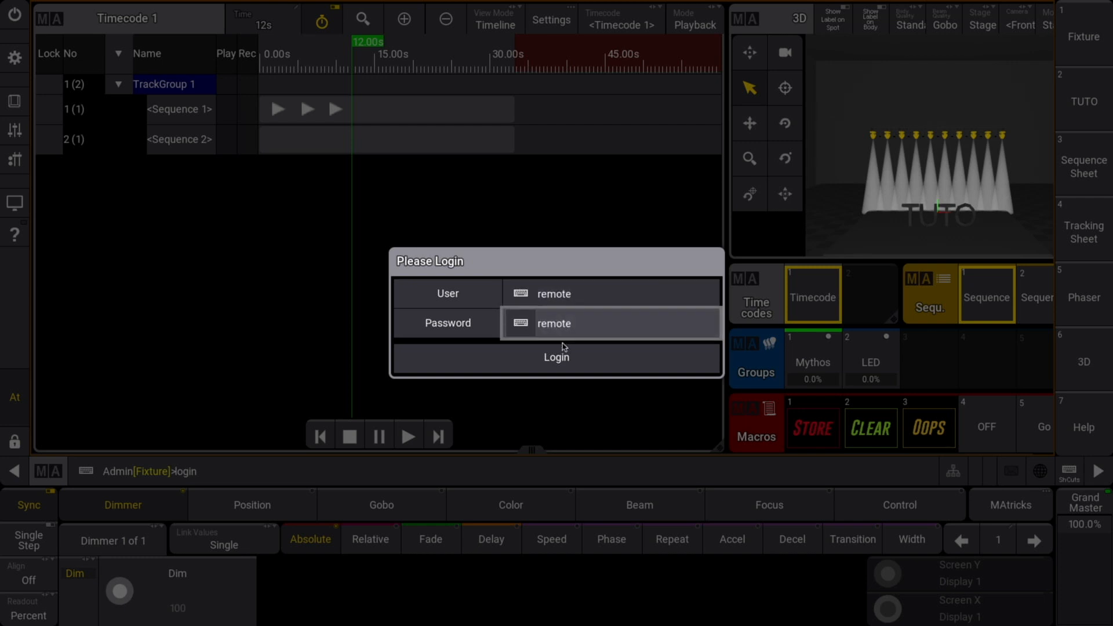
pyautogui.click(562, 358)
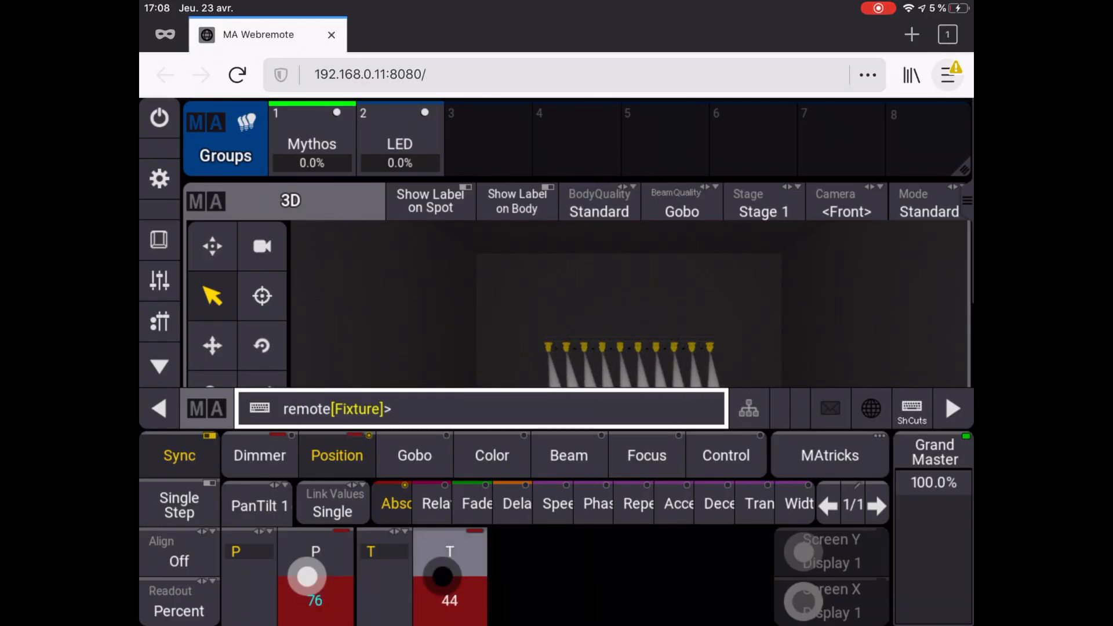
pyautogui.moveTo(443, 576); pyautogui.dragTo(442, 597)
pyautogui.moveTo(307, 576); pyautogui.dragTo(307, 620)
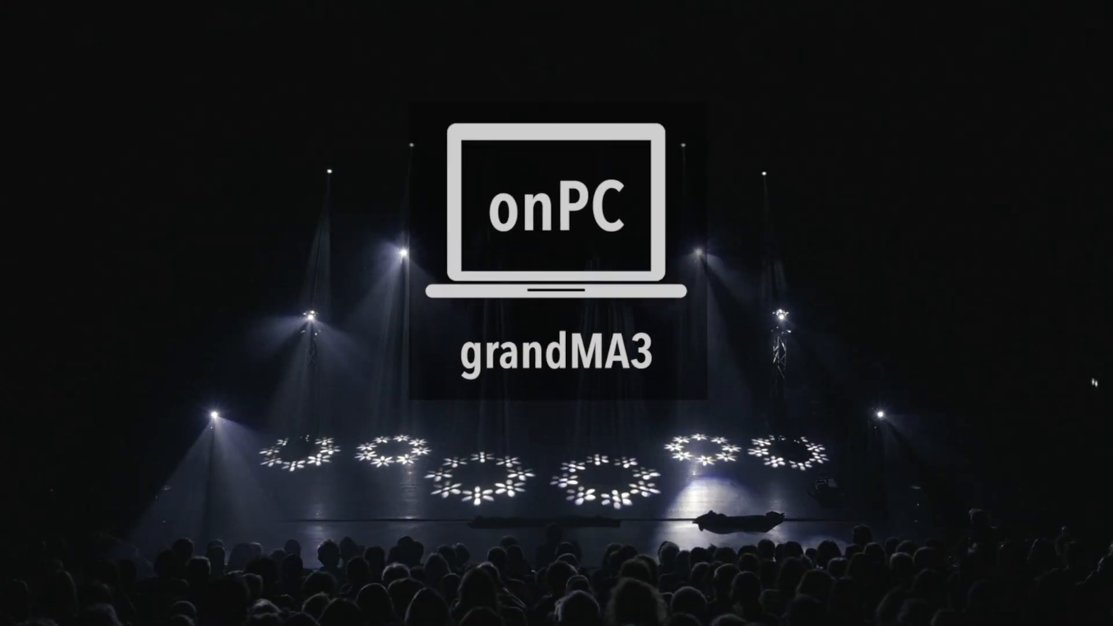